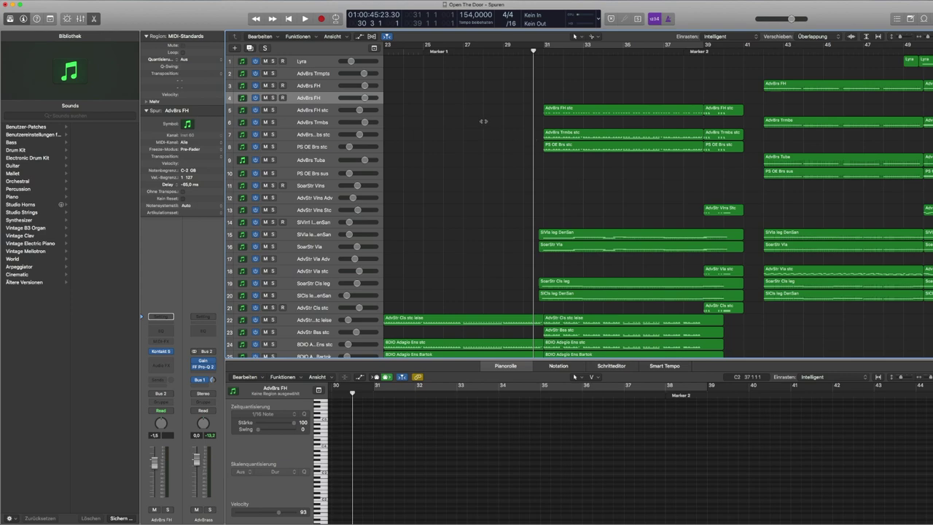
Examine the arrangement's full track list, from the brass and string tracks down to the percussion and synth tracks
{"action": "scroll", "coordinate": [495, 117], "scroll_direction": "left", "scroll_amount": 3}
{"action": "scroll", "coordinate": [496, 118], "scroll_direction": "right", "scroll_amount": 2}
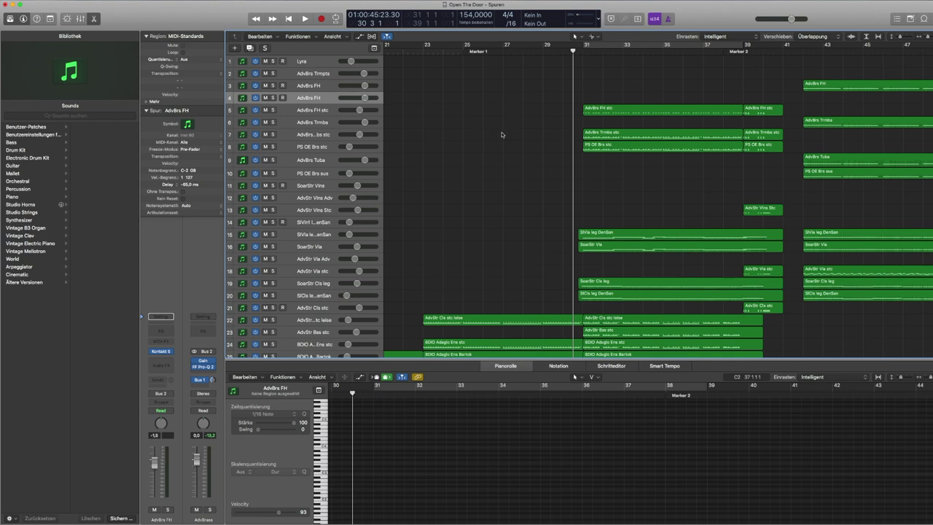
{"action": "scroll", "coordinate": [501, 134], "scroll_direction": "right", "scroll_amount": 3}
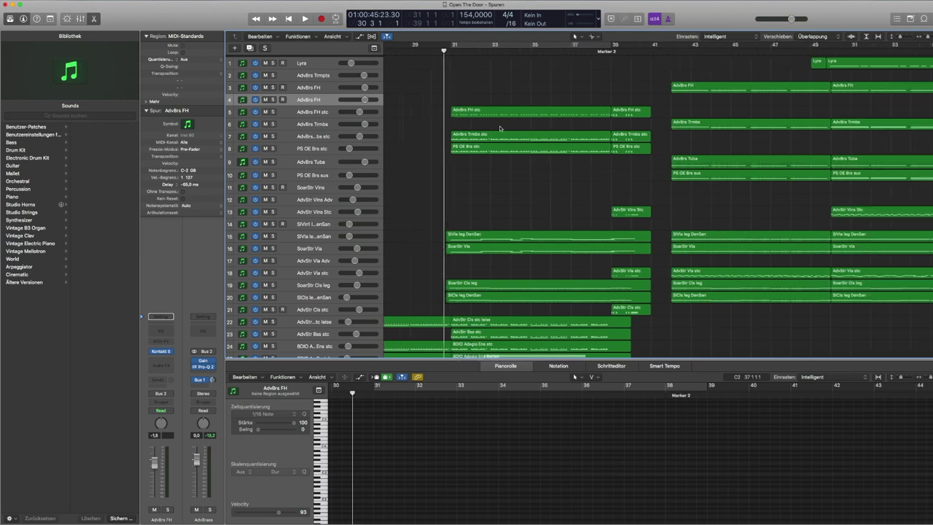
{"action": "scroll", "coordinate": [501, 128], "scroll_direction": "left", "scroll_amount": 1}
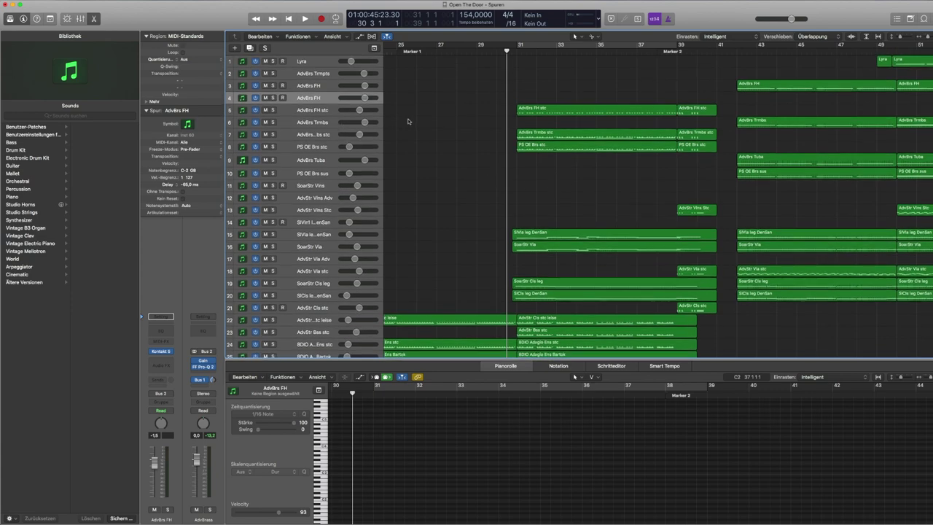
{"action": "scroll", "coordinate": [322, 102], "scroll_direction": "down", "scroll_amount": 8}
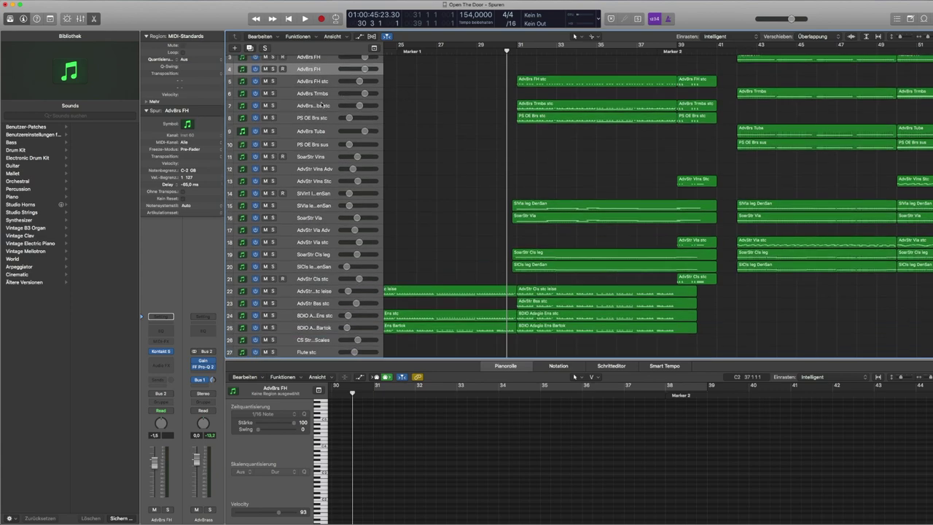
{"action": "scroll", "coordinate": [323, 106], "scroll_direction": "up", "scroll_amount": 8}
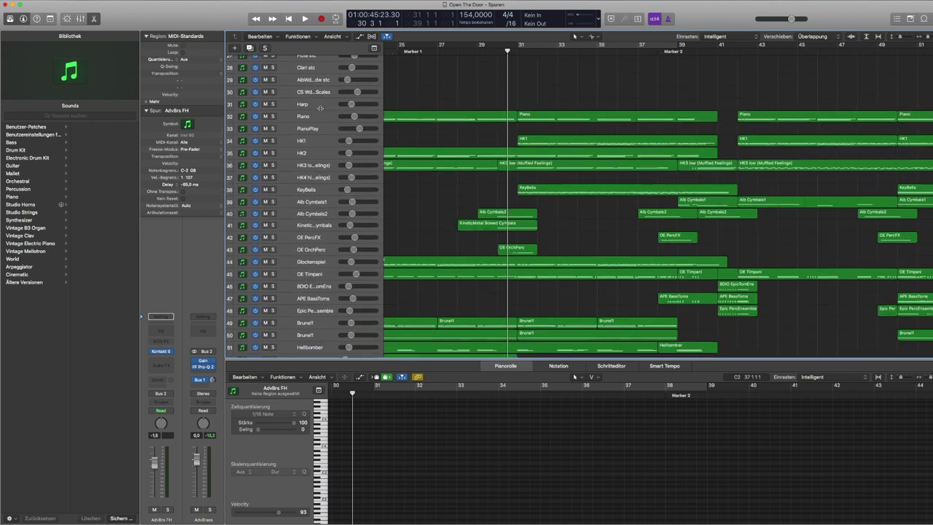
{"action": "scroll", "coordinate": [465, 149], "scroll_direction": "right", "scroll_amount": 3}
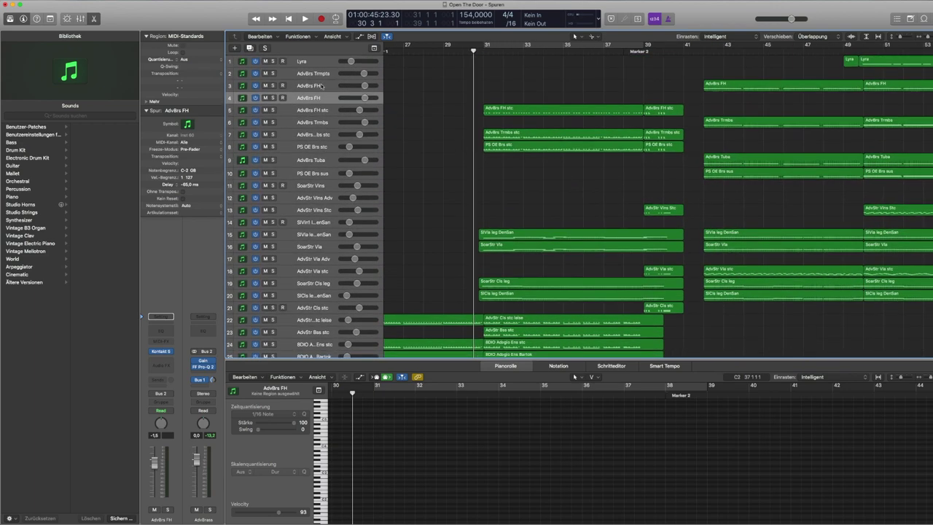
{"action": "scroll", "coordinate": [345, 225], "scroll_direction": "down", "scroll_amount": 6}
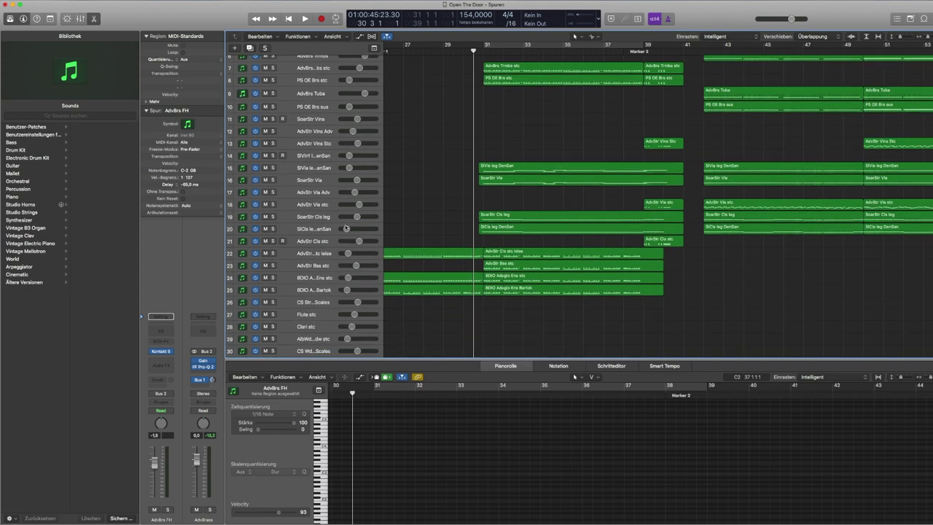
{"action": "scroll", "coordinate": [431, 210], "scroll_direction": "down", "scroll_amount": 2}
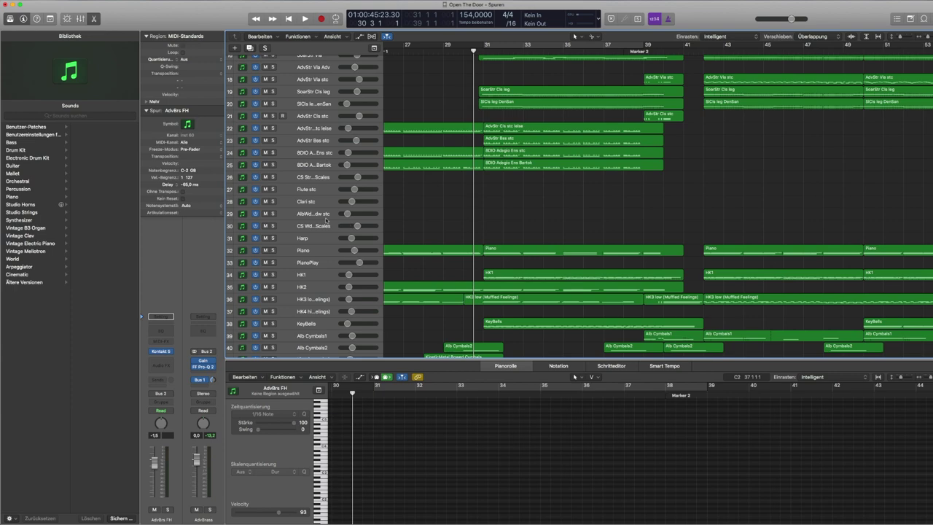
{"action": "scroll", "coordinate": [325, 217], "scroll_direction": "down", "scroll_amount": 5}
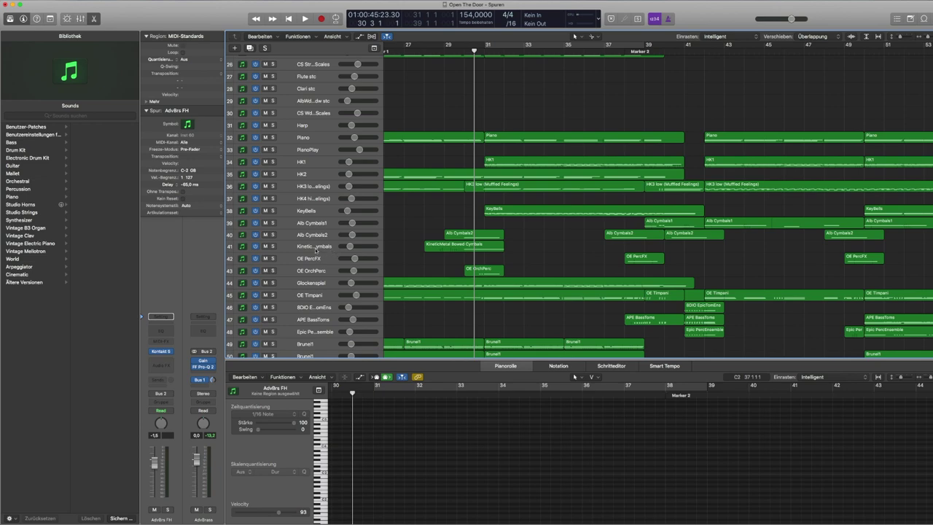
{"action": "scroll", "coordinate": [316, 212], "scroll_direction": "down", "scroll_amount": 3}
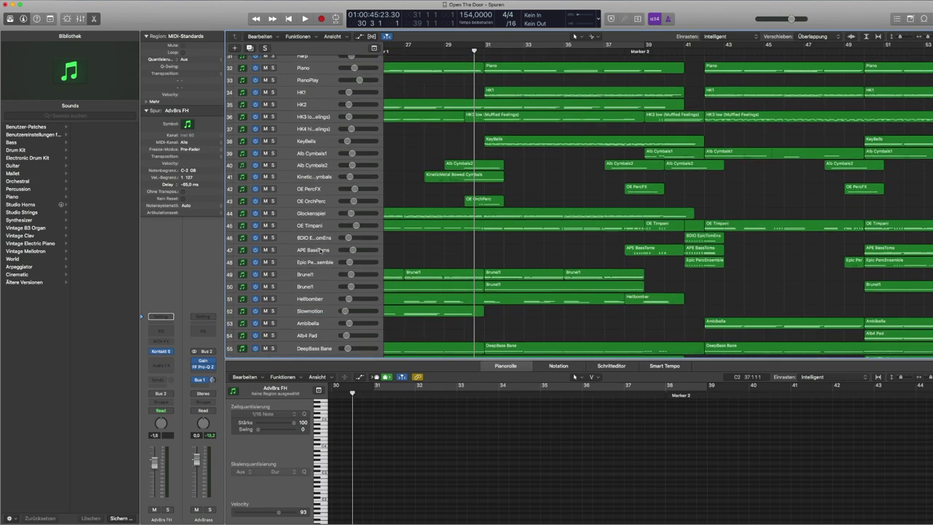
{"action": "scroll", "coordinate": [392, 243], "scroll_direction": "up", "scroll_amount": 10}
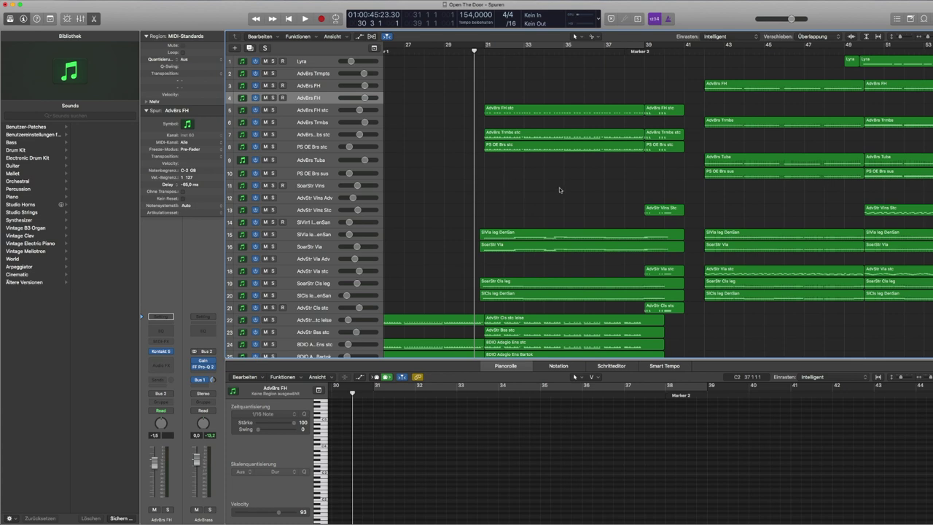
{"action": "scroll", "coordinate": [527, 181], "scroll_direction": "down", "scroll_amount": 4}
{"action": "scroll", "coordinate": [606, 164], "scroll_direction": "up", "scroll_amount": 4}
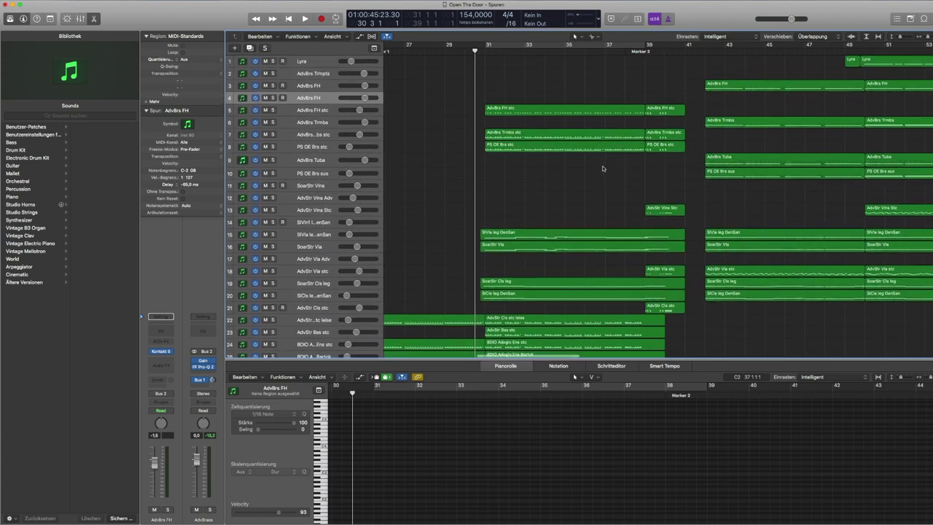
Examine the song's opening from bar 1 and how the string, piano and HK regions build up towards bar 31
{"action": "scroll", "coordinate": [618, 152], "scroll_direction": "left", "scroll_amount": 5}
{"action": "scroll", "coordinate": [619, 152], "scroll_direction": "right", "scroll_amount": 4}
{"action": "scroll", "coordinate": [620, 152], "scroll_direction": "left", "scroll_amount": 10}
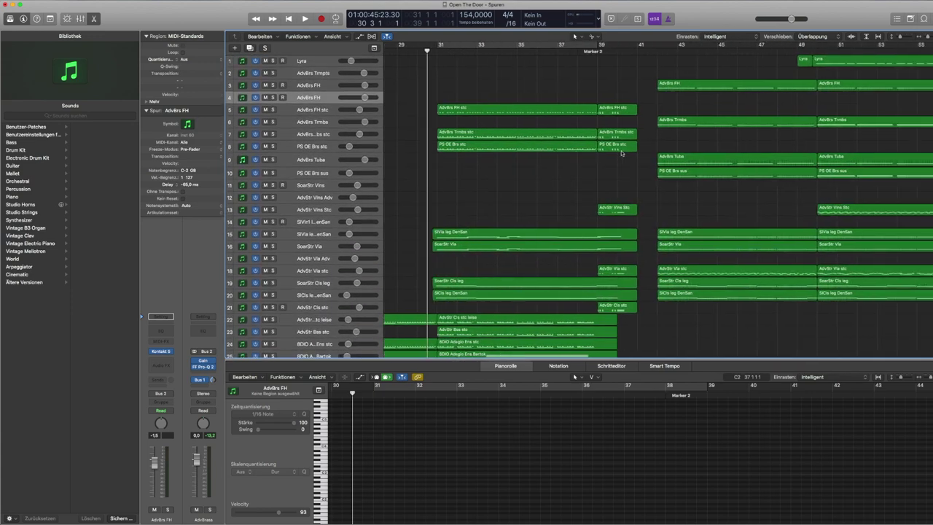
{"action": "scroll", "coordinate": [613, 151], "scroll_direction": "down", "scroll_amount": 4}
{"action": "scroll", "coordinate": [613, 153], "scroll_direction": "down", "scroll_amount": 6}
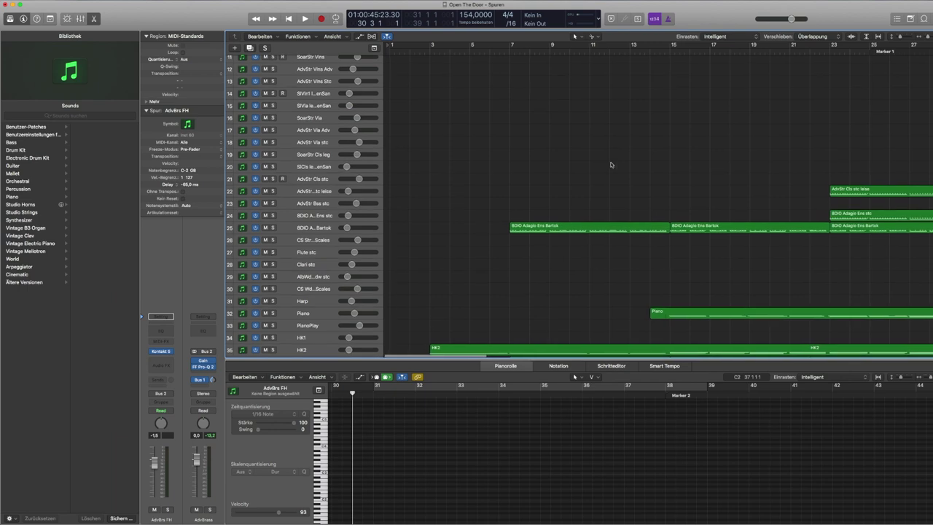
{"action": "scroll", "coordinate": [523, 191], "scroll_direction": "up", "scroll_amount": 10}
{"action": "scroll", "coordinate": [540, 211], "scroll_direction": "down", "scroll_amount": 1}
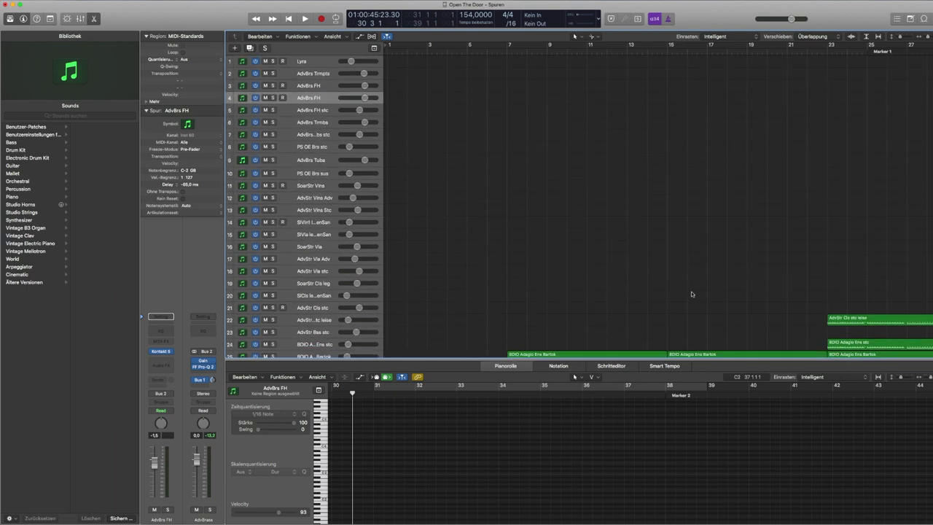
{"action": "scroll", "coordinate": [663, 284], "scroll_direction": "down", "scroll_amount": 9}
{"action": "scroll", "coordinate": [632, 265], "scroll_direction": "down", "scroll_amount": 5}
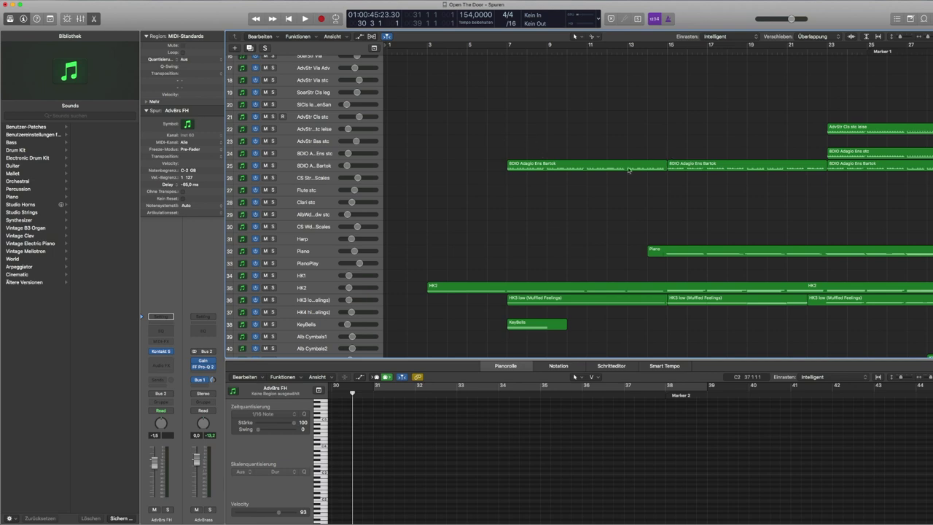
{"action": "scroll", "coordinate": [602, 184], "scroll_direction": "right", "scroll_amount": 10}
{"action": "scroll", "coordinate": [599, 183], "scroll_direction": "up", "scroll_amount": 15}
{"action": "scroll", "coordinate": [599, 185], "scroll_direction": "down", "scroll_amount": 7}
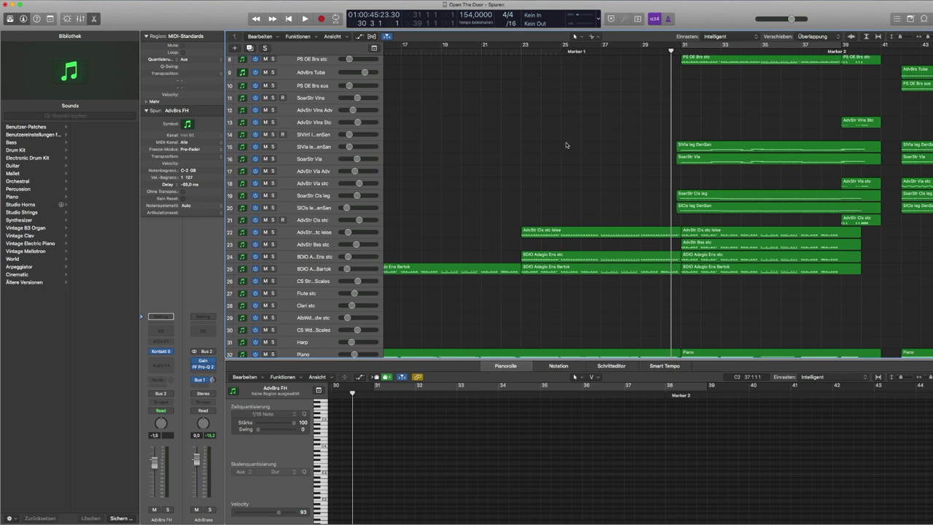
Play the arrangement from bar 22, just before the first cello staccato region
{"action": "scroll", "coordinate": [565, 142], "scroll_direction": "up", "scroll_amount": 4}
{"action": "left_click", "coordinate": [511, 52]}
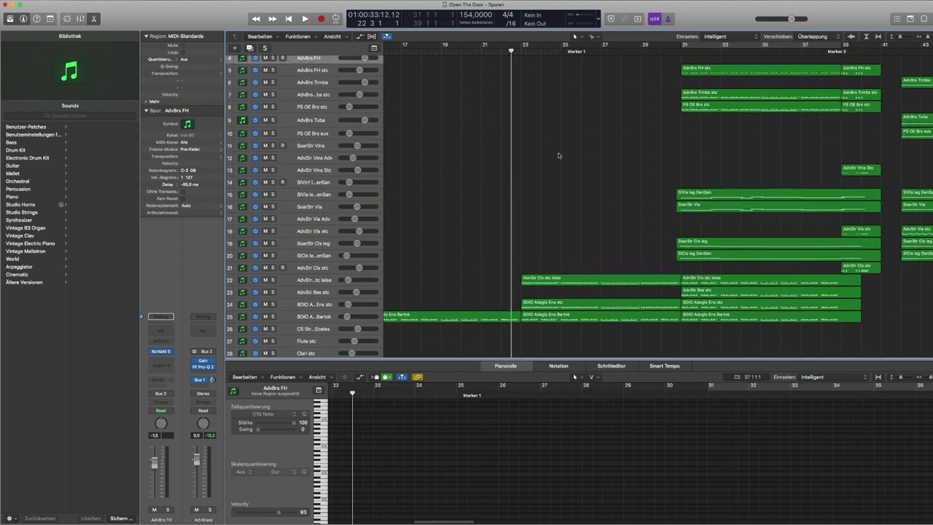
{"action": "scroll", "coordinate": [559, 156], "scroll_direction": "up", "scroll_amount": 3}
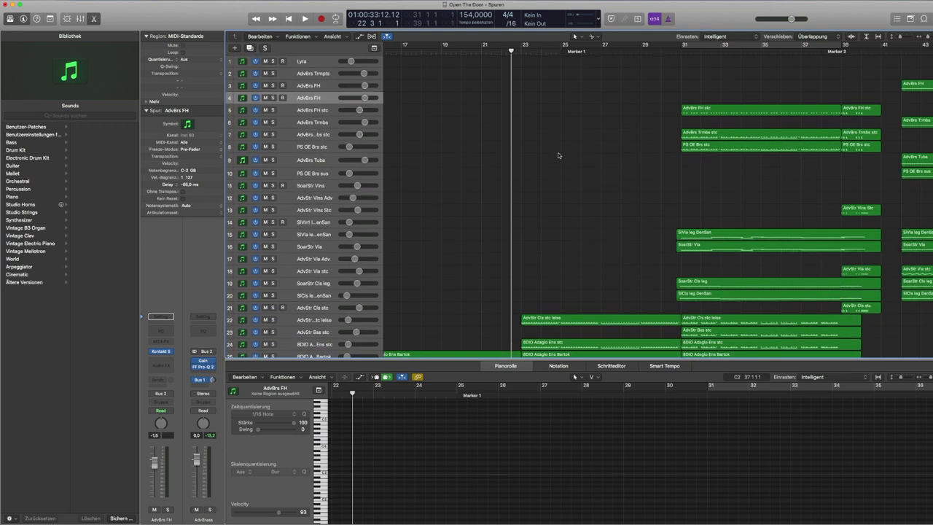
{"action": "scroll", "coordinate": [566, 159], "scroll_direction": "up", "scroll_amount": 2}
{"action": "key", "text": "space"}
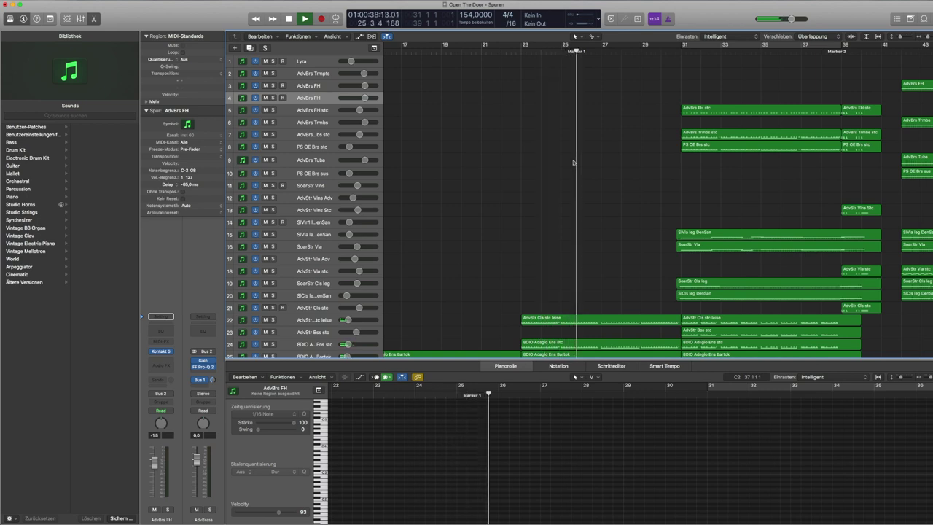
{"action": "scroll", "coordinate": [572, 162], "scroll_direction": "down", "scroll_amount": 2}
{"action": "scroll", "coordinate": [573, 162], "scroll_direction": "right", "scroll_amount": 3}
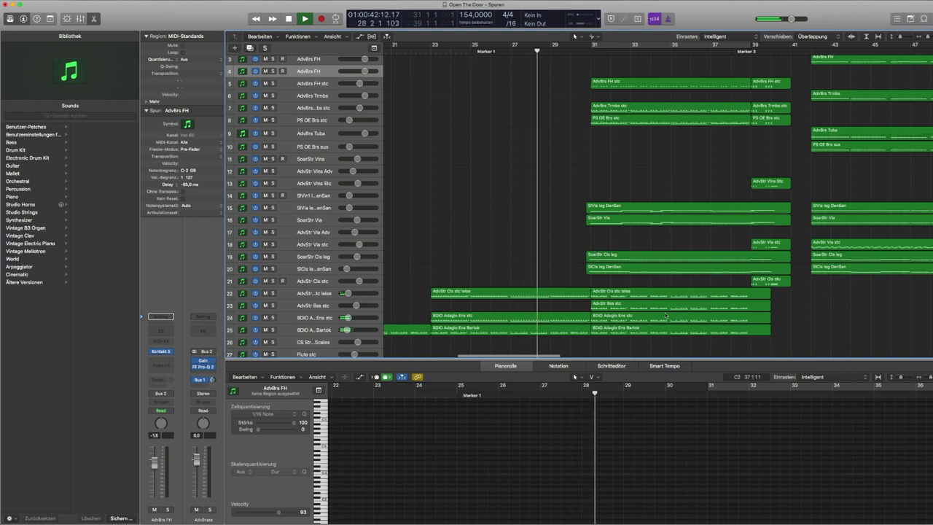
Show the notes of the AdvStr Cls stc leise region starting at bar 31 while the song plays
{"action": "left_click", "coordinate": [669, 297]}
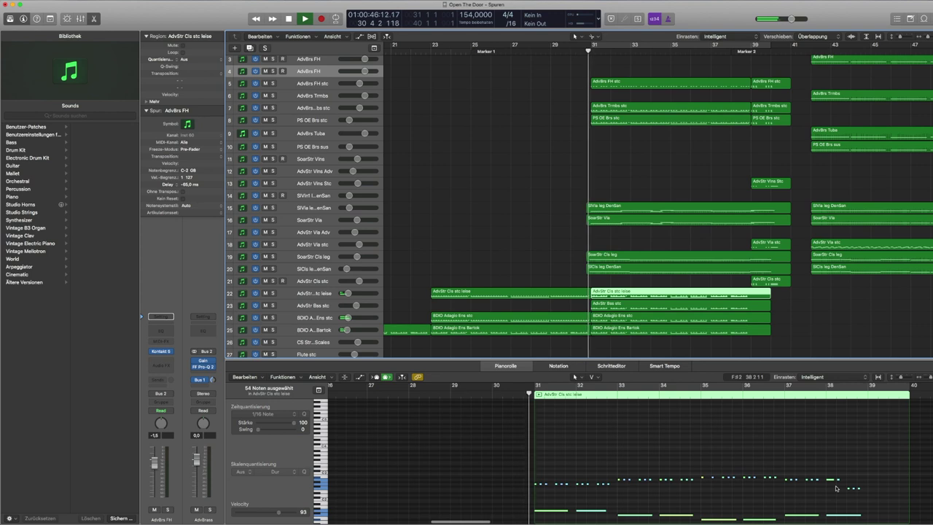
{"action": "scroll", "coordinate": [836, 487], "scroll_direction": "down", "scroll_amount": 5}
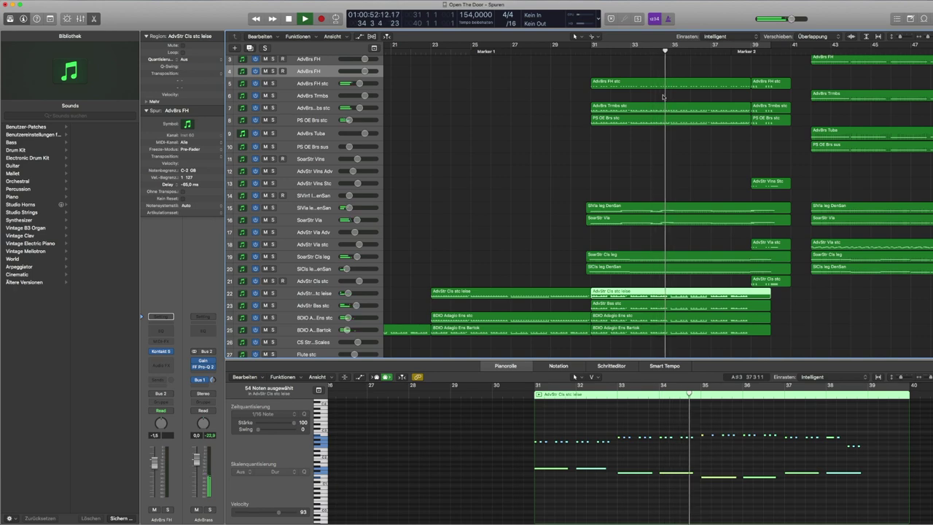
{"action": "scroll", "coordinate": [663, 102], "scroll_direction": "down", "scroll_amount": 5}
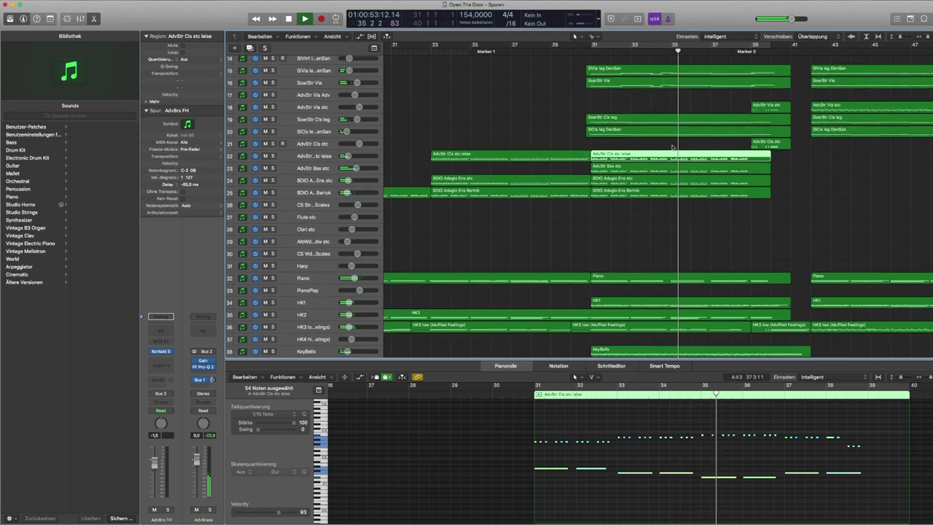
Show the notes of the HK1 region starting at bar 31 and hide the sound library
{"action": "left_click", "coordinate": [652, 306]}
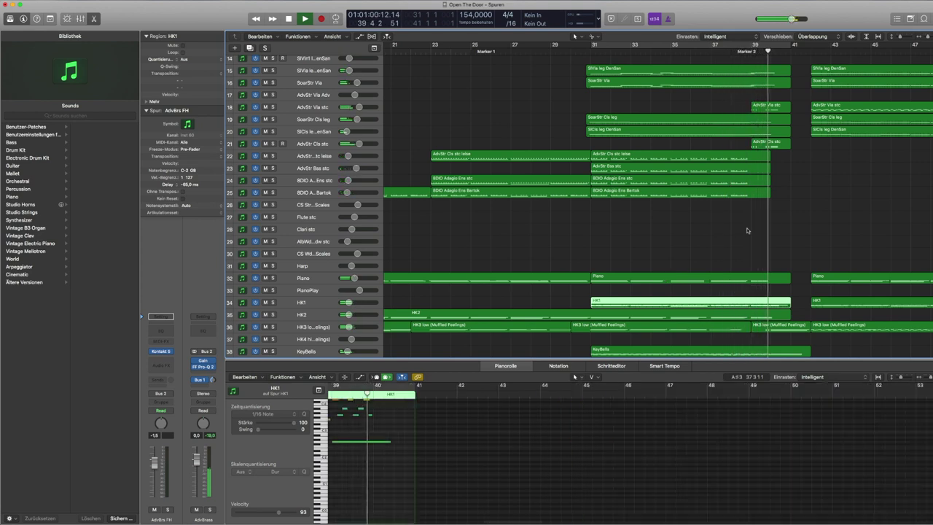
{"action": "scroll", "coordinate": [747, 231], "scroll_direction": "right", "scroll_amount": 5}
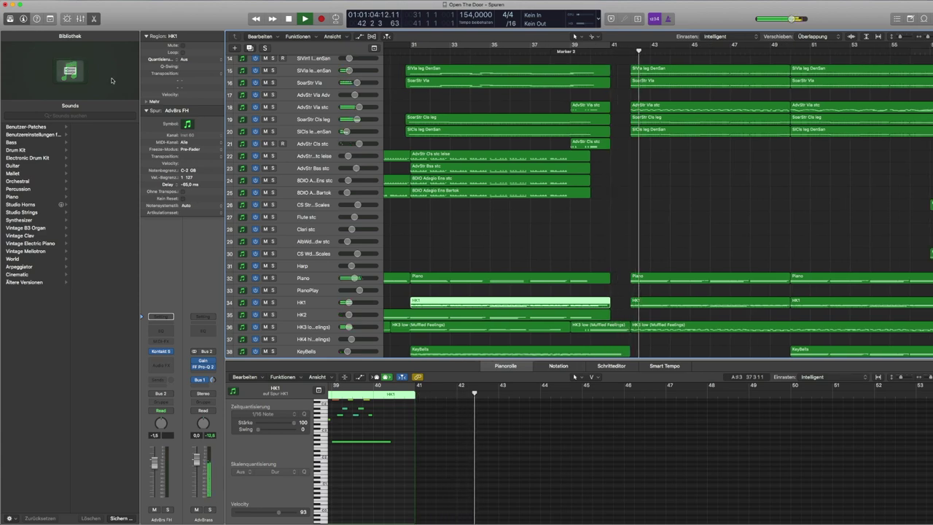
{"action": "left_click", "coordinate": [15, 20]}
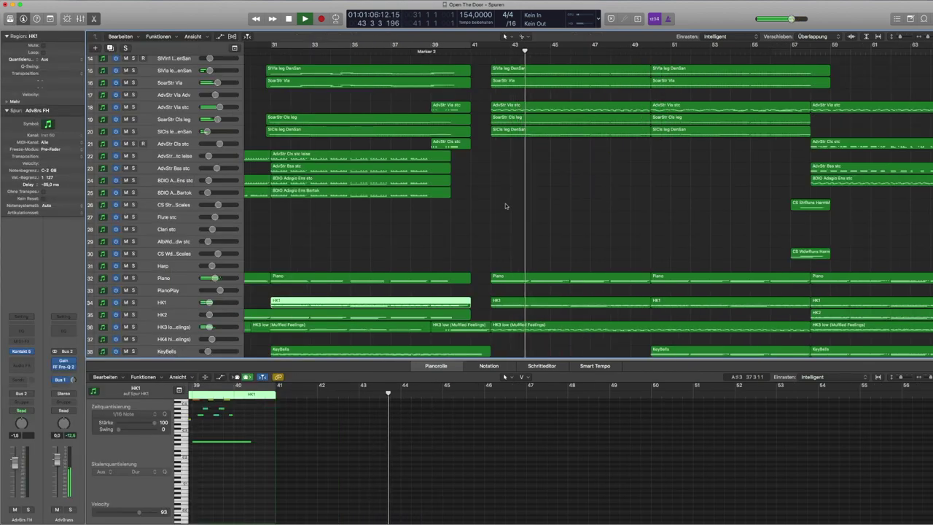
Show the notes of the AdvStr Vlns Stc region starting at bar 50 during playback
{"action": "scroll", "coordinate": [509, 207], "scroll_direction": "up", "scroll_amount": 3}
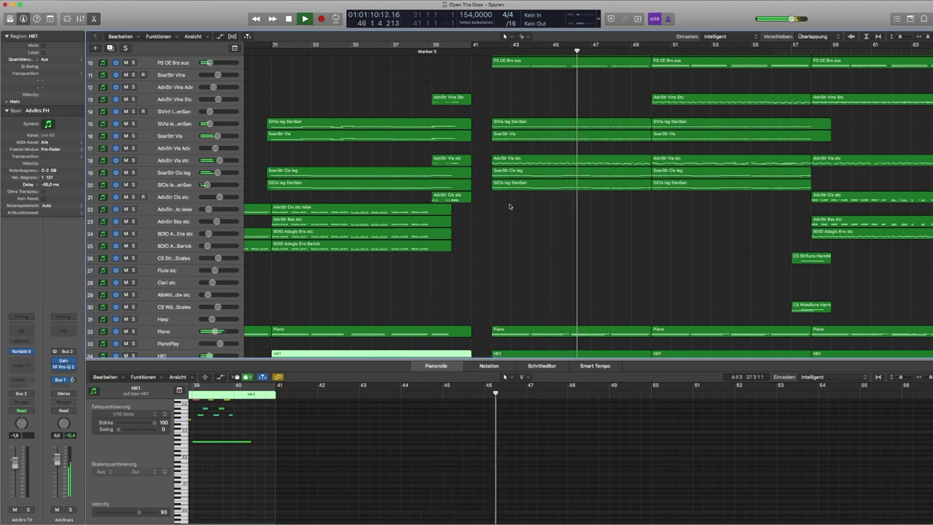
{"action": "scroll", "coordinate": [510, 207], "scroll_direction": "up", "scroll_amount": 6}
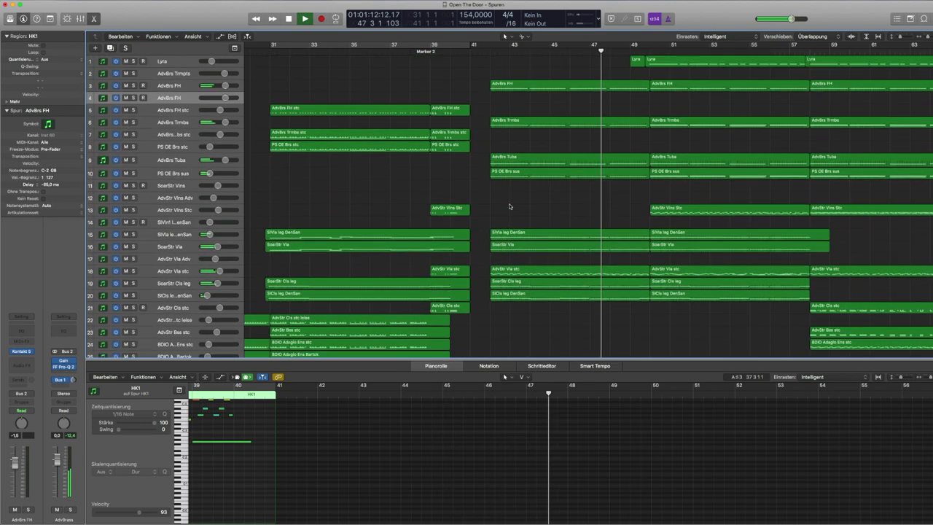
{"action": "left_click", "coordinate": [659, 211]}
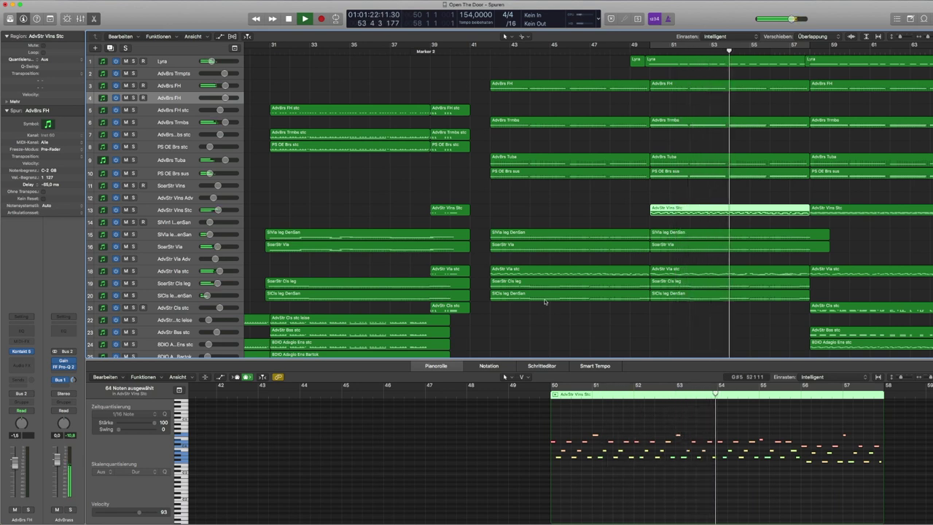
Show the notes of the AdvStr Vla stc region starting at bar 50, stop playback around bar 58 and deselect the region
{"action": "scroll", "coordinate": [548, 291], "scroll_direction": "right", "scroll_amount": 5}
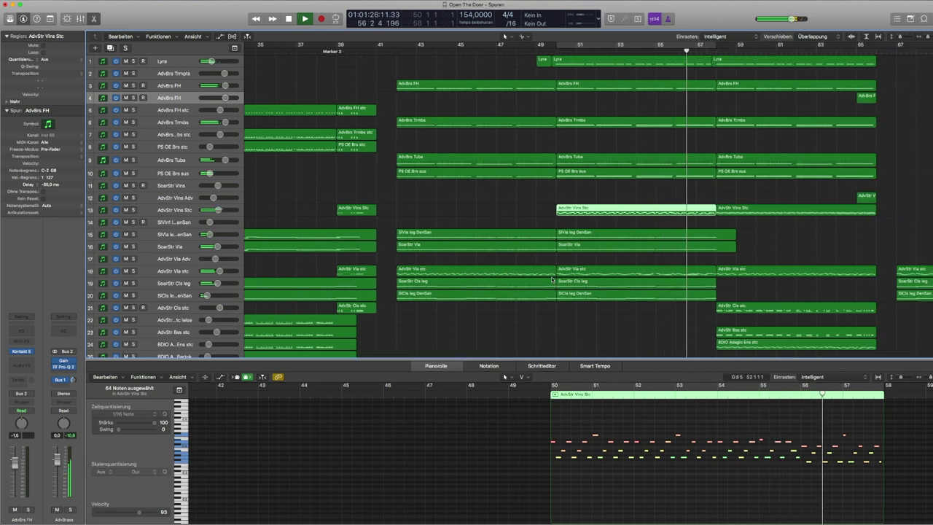
{"action": "left_click", "coordinate": [603, 272]}
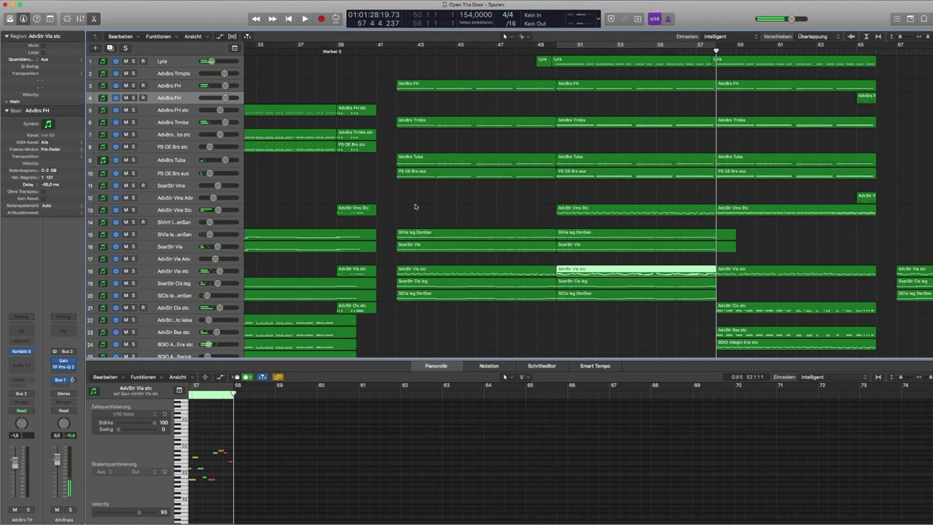
{"action": "scroll", "coordinate": [432, 220], "scroll_direction": "left", "scroll_amount": 5}
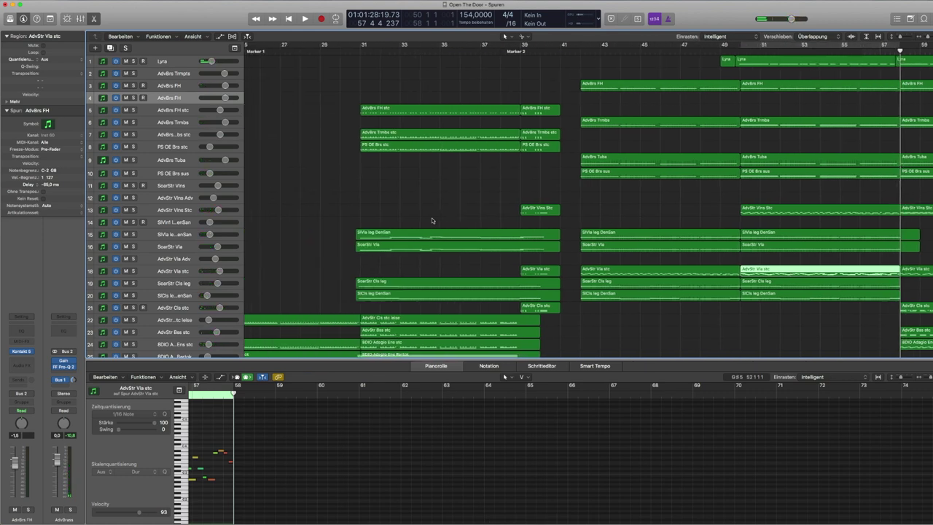
{"action": "left_click", "coordinate": [445, 216]}
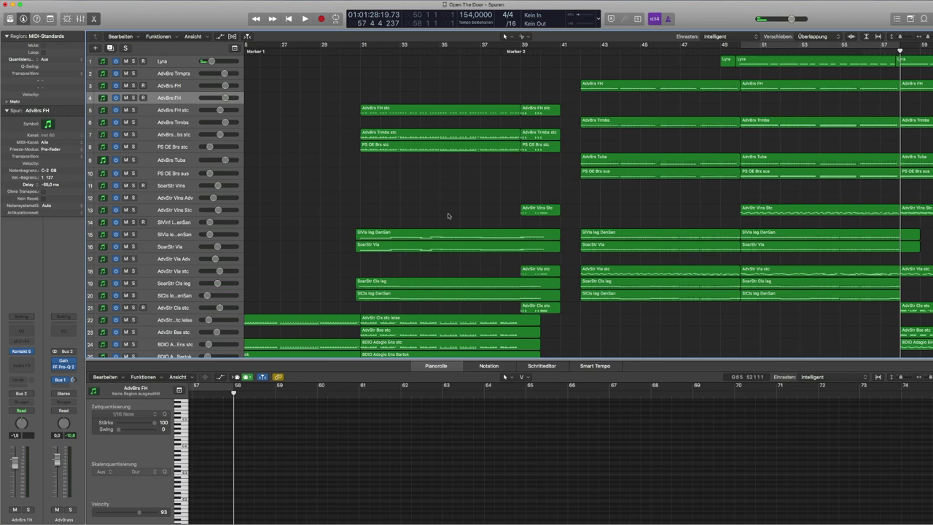
{"action": "scroll", "coordinate": [443, 210], "scroll_direction": "left", "scroll_amount": 3}
{"action": "scroll", "coordinate": [450, 137], "scroll_direction": "down", "scroll_amount": 2}
{"action": "scroll", "coordinate": [449, 137], "scroll_direction": "up", "scroll_amount": 2}
{"action": "scroll", "coordinate": [448, 134], "scroll_direction": "up", "scroll_amount": 1}
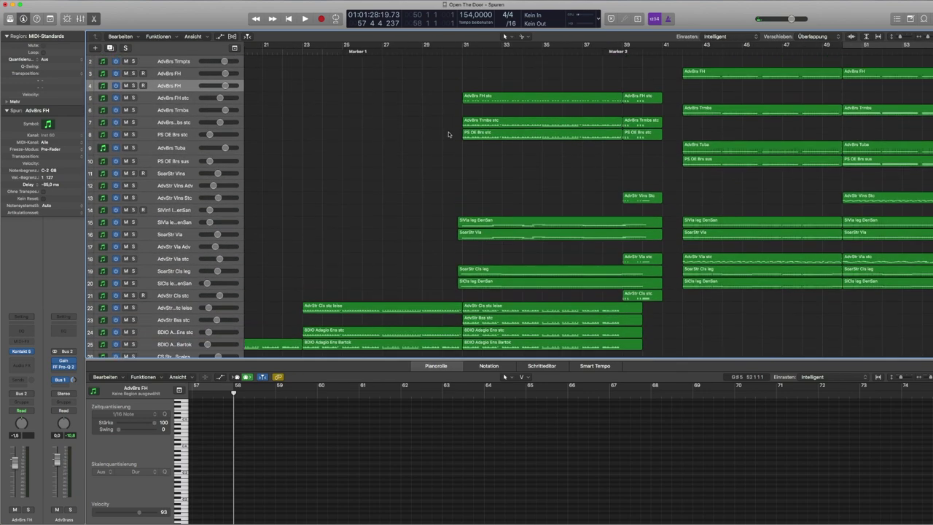
Select the upper AdvBrs FH track with the regions starting at bar 42 to show their notes
{"action": "scroll", "coordinate": [448, 136], "scroll_direction": "down", "scroll_amount": 3}
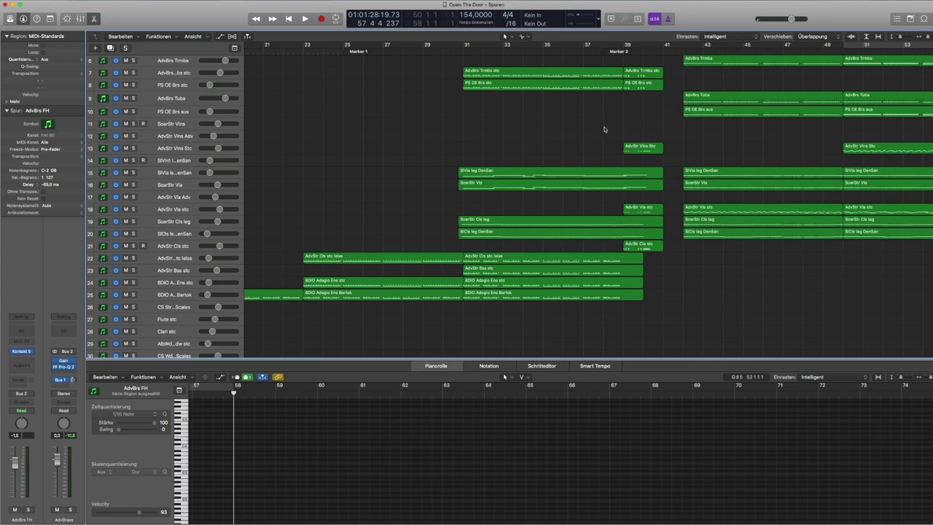
{"action": "scroll", "coordinate": [603, 128], "scroll_direction": "up", "scroll_amount": 2}
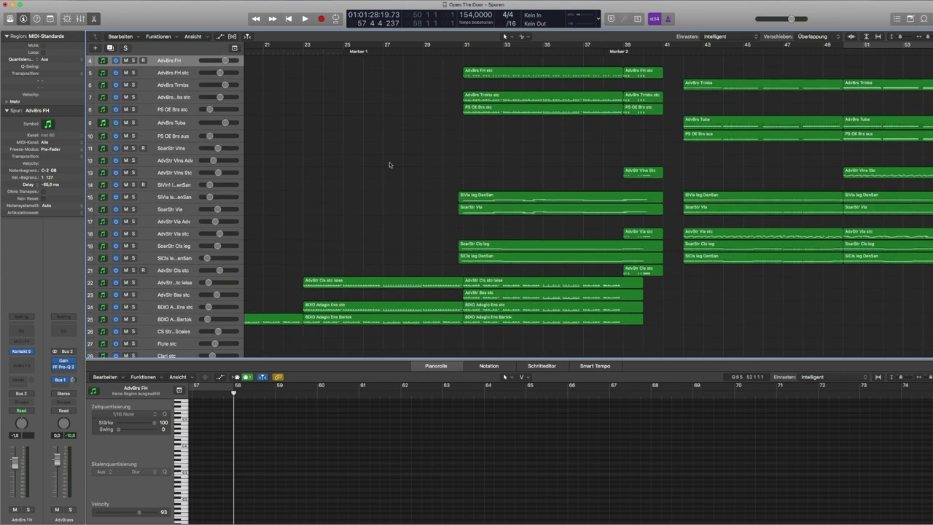
{"action": "scroll", "coordinate": [421, 150], "scroll_direction": "up", "scroll_amount": 3}
{"action": "scroll", "coordinate": [421, 150], "scroll_direction": "right", "scroll_amount": 3}
{"action": "scroll", "coordinate": [405, 149], "scroll_direction": "down", "scroll_amount": 1}
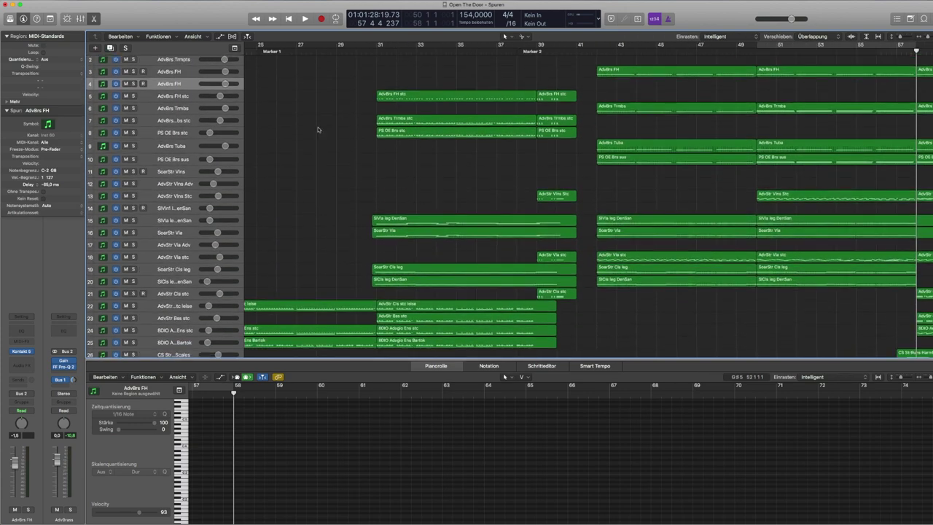
{"action": "left_click", "coordinate": [182, 75]}
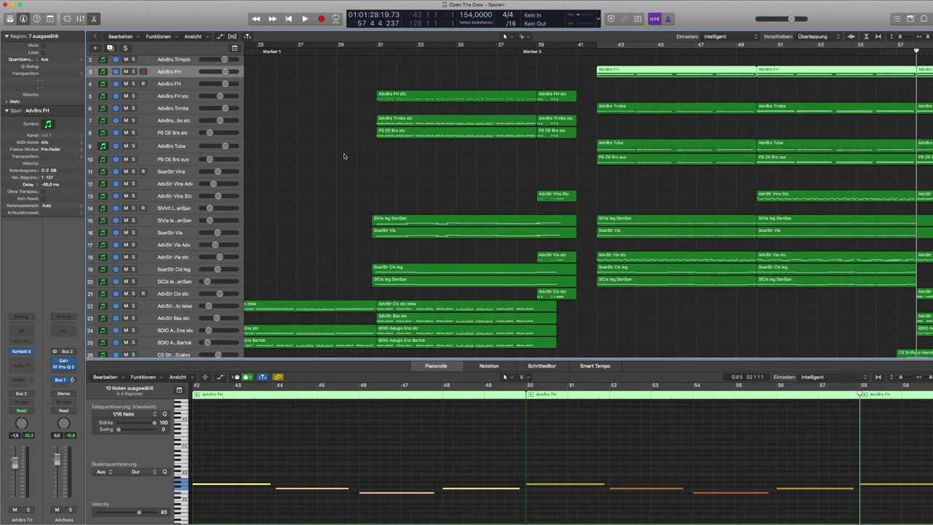
Open the Kontakt instrument of the selected AdvBrs FH track, examine its layered horn patches, and close its window
{"action": "mouse_move", "coordinate": [20, 353]}
{"action": "left_click", "coordinate": [21, 352]}
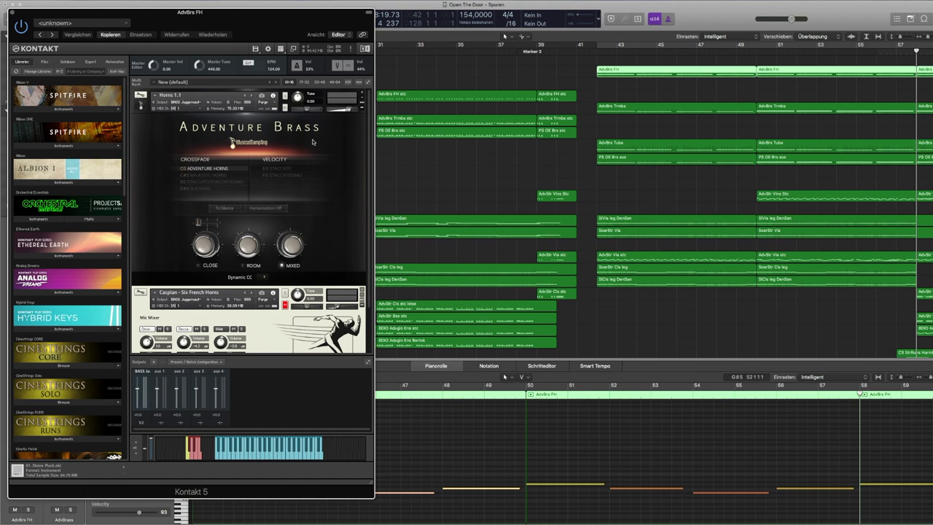
{"action": "scroll", "coordinate": [315, 142], "scroll_direction": "down", "scroll_amount": 3}
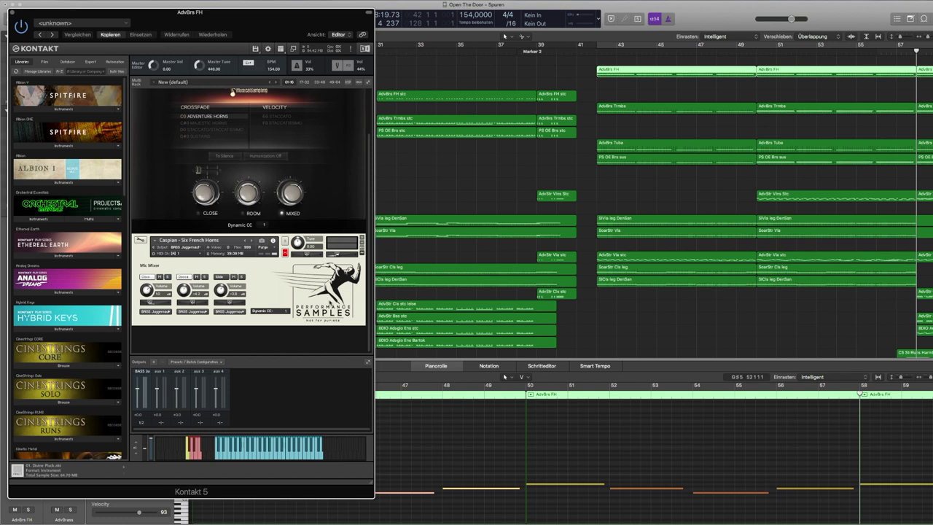
{"action": "scroll", "coordinate": [251, 219], "scroll_direction": "up", "scroll_amount": 2}
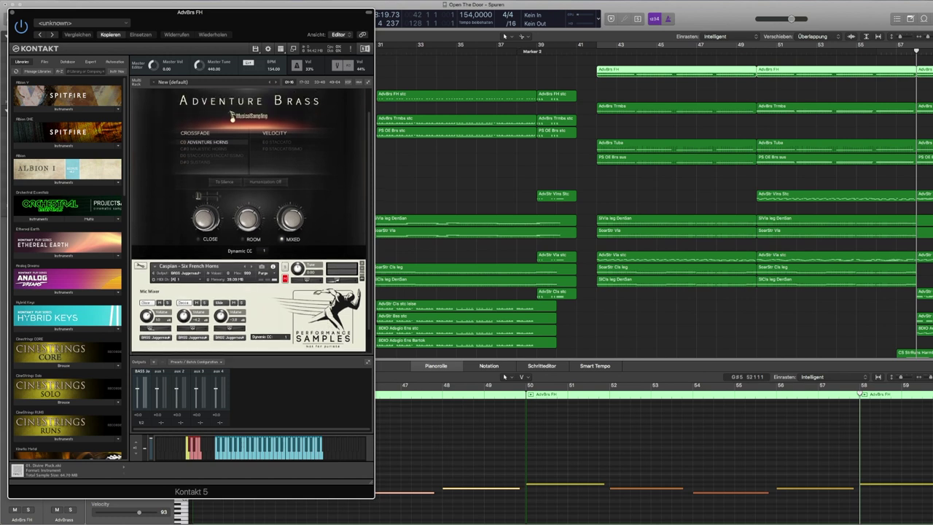
{"action": "scroll", "coordinate": [251, 218], "scroll_direction": "up", "scroll_amount": 2}
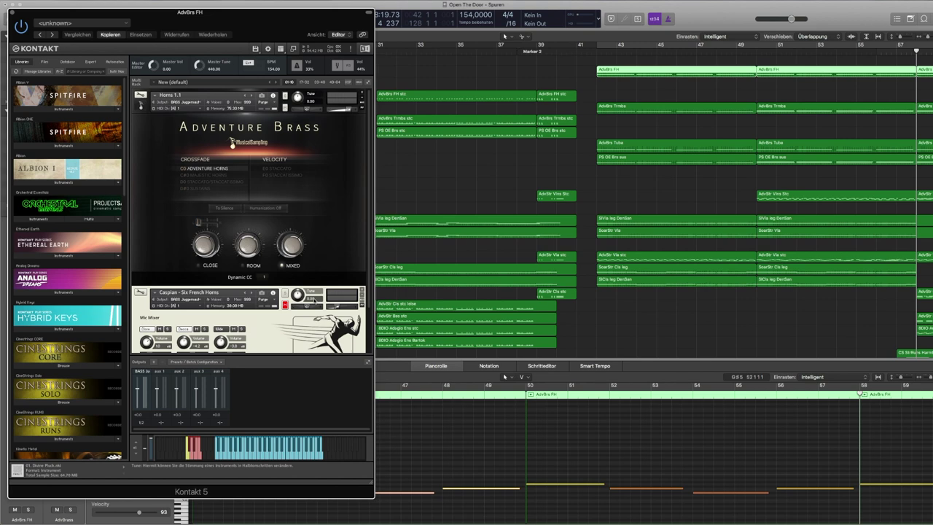
{"action": "left_click_drag", "start_coordinate": [231, 24], "coordinate": [568, 191]}
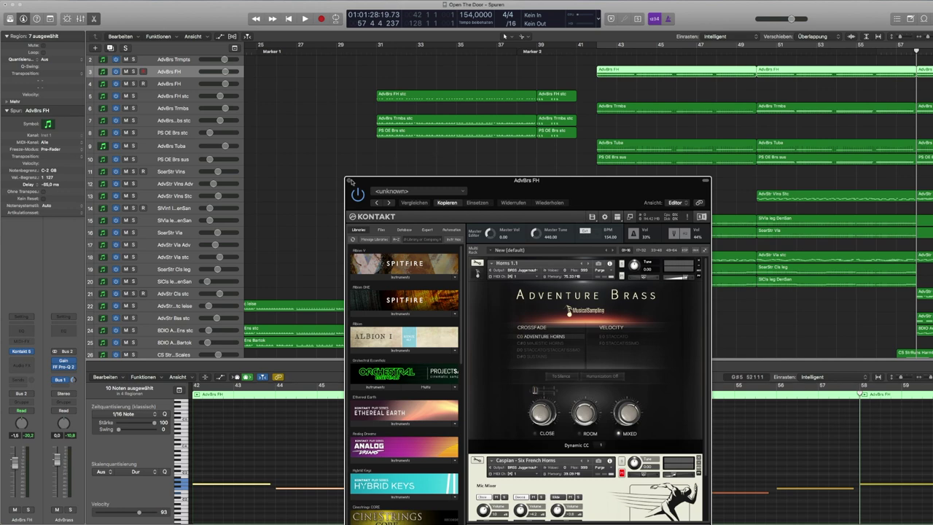
{"action": "left_click", "coordinate": [349, 181]}
Play the soloed AdvBrs FH track from bar 42, add AdvBrs Trmbs to the solo while playing, and stop near bar 49
{"action": "key", "text": "shift+space"}
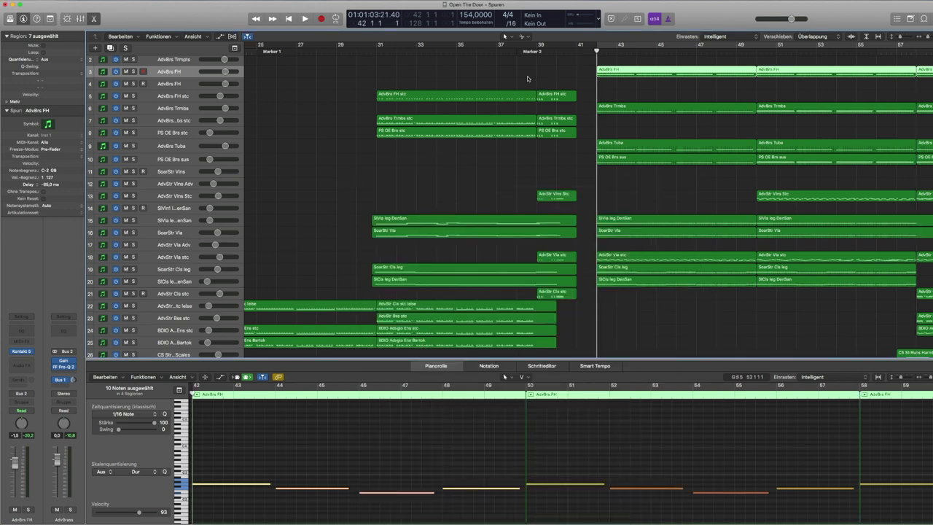
{"action": "left_click", "coordinate": [134, 72]}
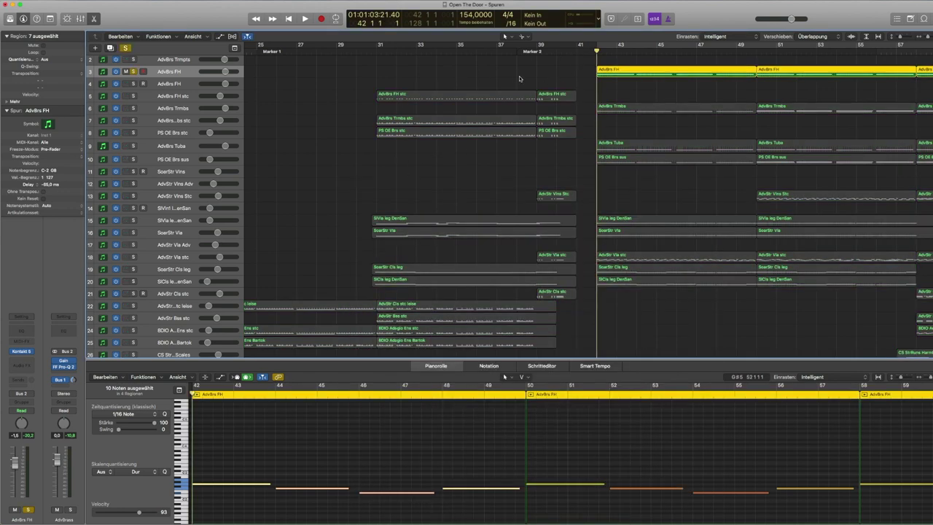
{"action": "key", "text": "space"}
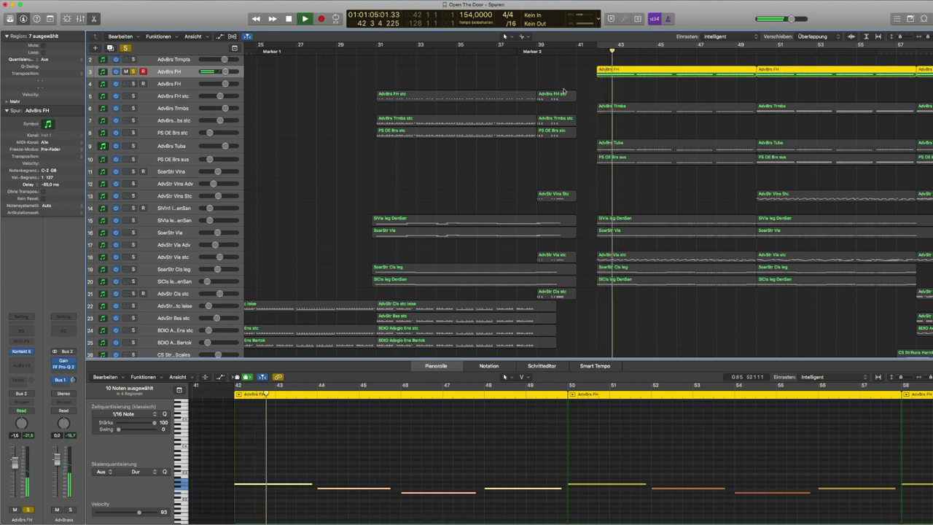
{"action": "scroll", "coordinate": [562, 90], "scroll_direction": "right", "scroll_amount": 5}
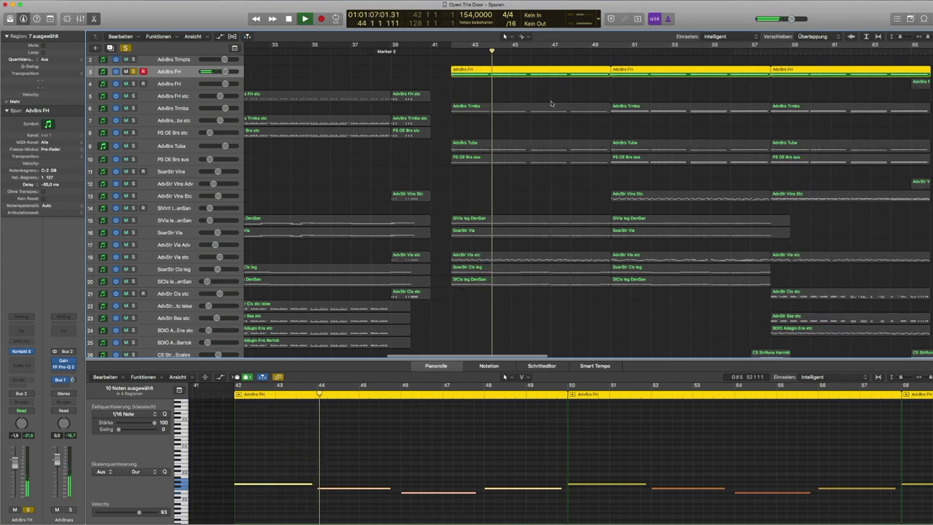
{"action": "left_click", "coordinate": [133, 109]}
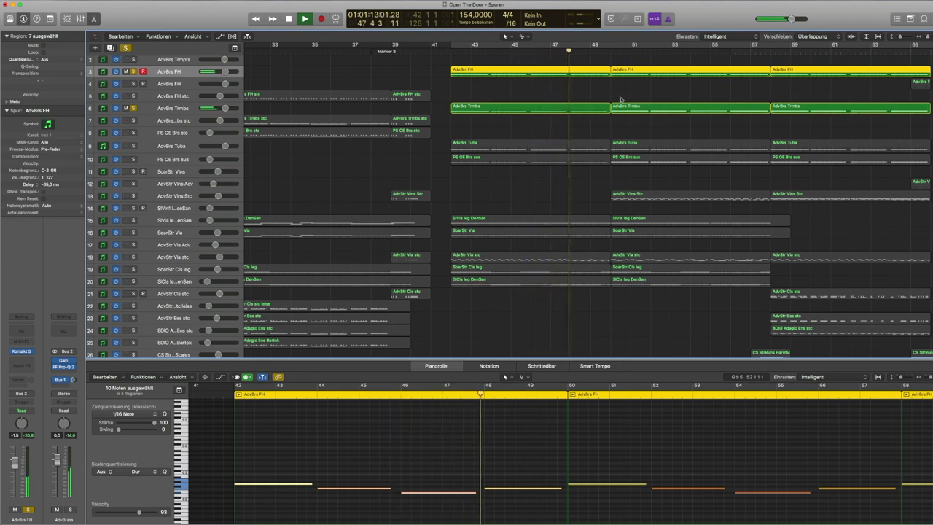
{"action": "key", "text": "space"}
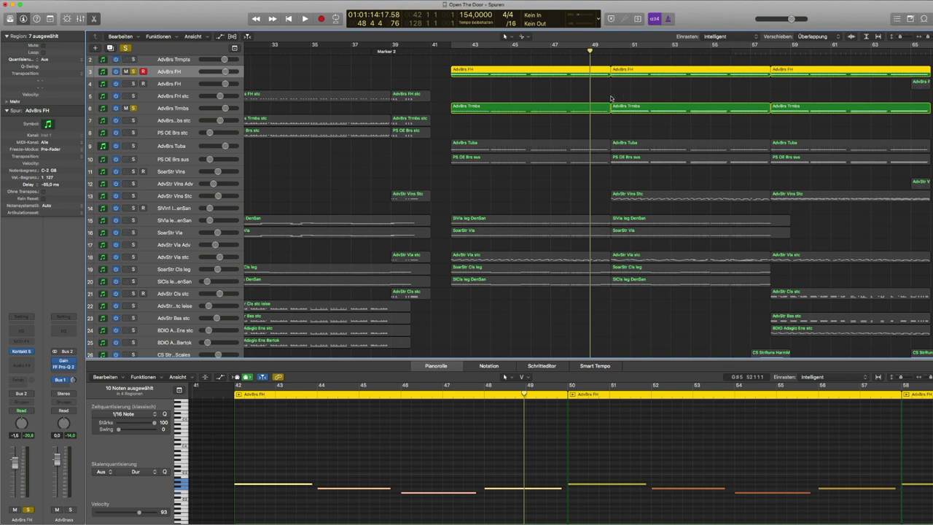
Deselect the horn regions and turn off solo on the AdvBrs FH and AdvBrs Trmbs tracks
{"action": "left_click", "coordinate": [611, 98]}
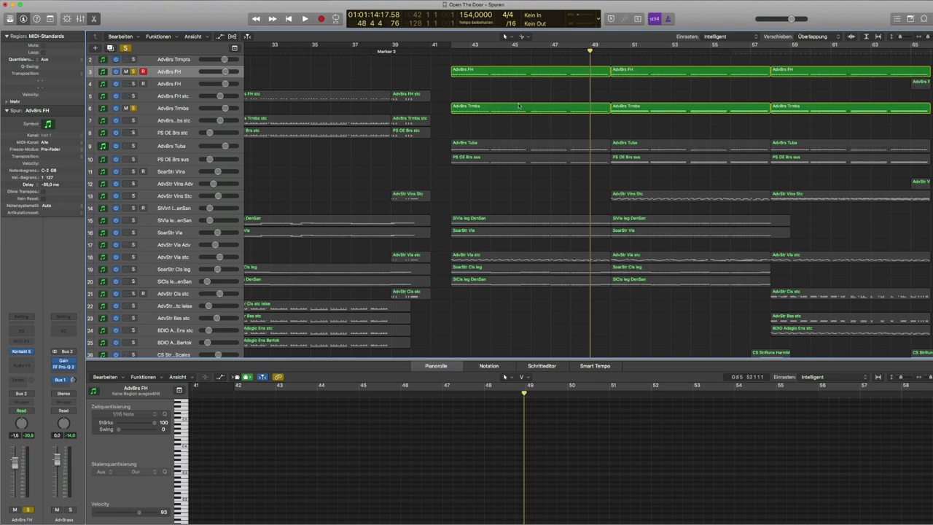
{"action": "left_click", "coordinate": [134, 72]}
{"action": "left_click", "coordinate": [134, 108]}
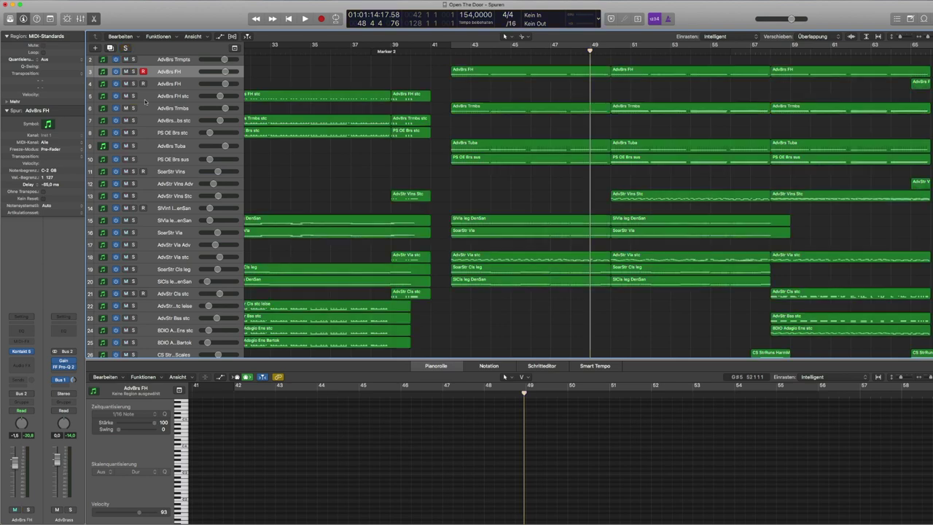
Examine the notes and modulation curve of the AdvBrs FH region at bar 42, hide the curve and deselect the region
{"action": "left_click", "coordinate": [513, 69]}
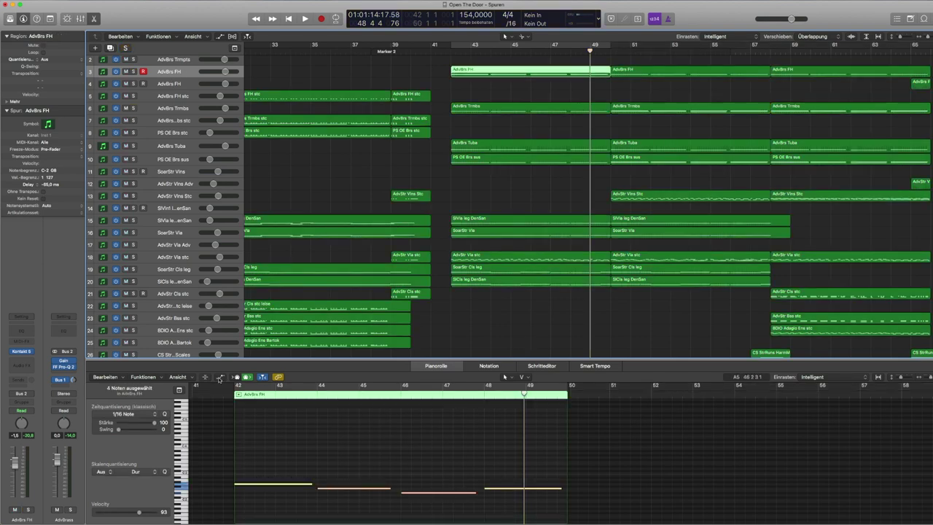
{"action": "left_click", "coordinate": [219, 377]}
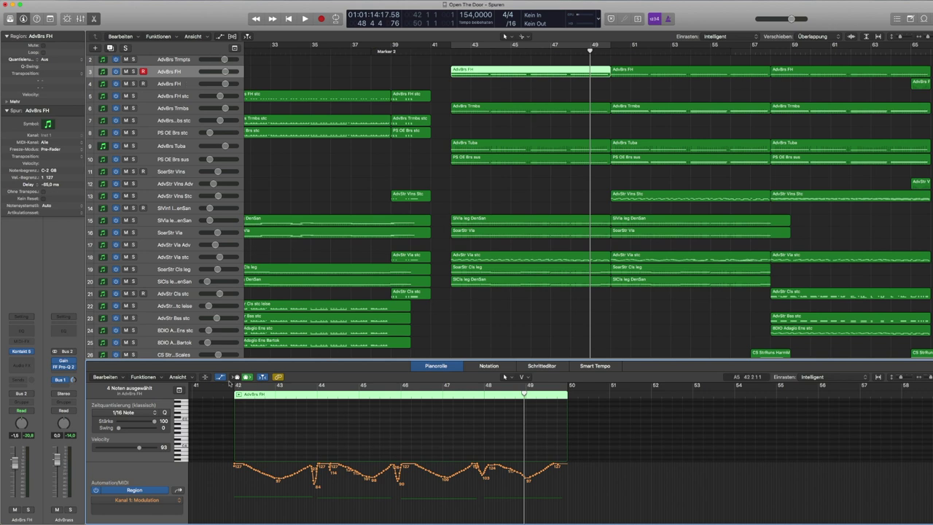
{"action": "left_click", "coordinate": [219, 377]}
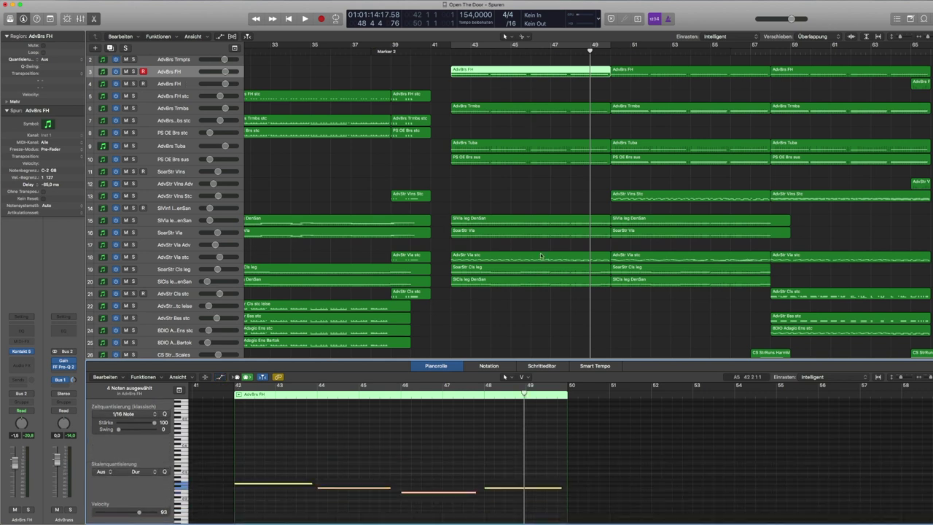
{"action": "left_click", "coordinate": [556, 91]}
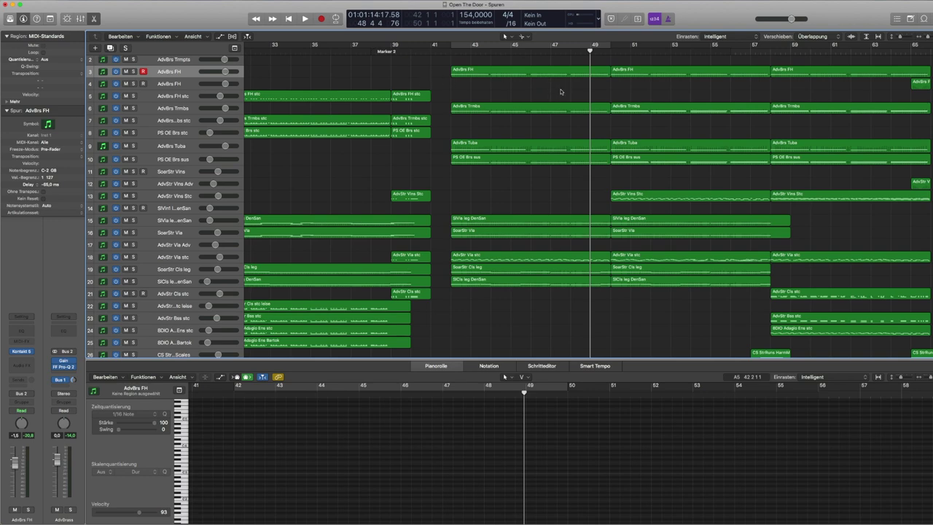
Place the playhead at bar 30, just before the staccato brass regions begin, and look over the tracks
{"action": "scroll", "coordinate": [545, 95], "scroll_direction": "up", "scroll_amount": 1}
{"action": "scroll", "coordinate": [545, 94], "scroll_direction": "right", "scroll_amount": 1}
{"action": "scroll", "coordinate": [543, 94], "scroll_direction": "right", "scroll_amount": 1}
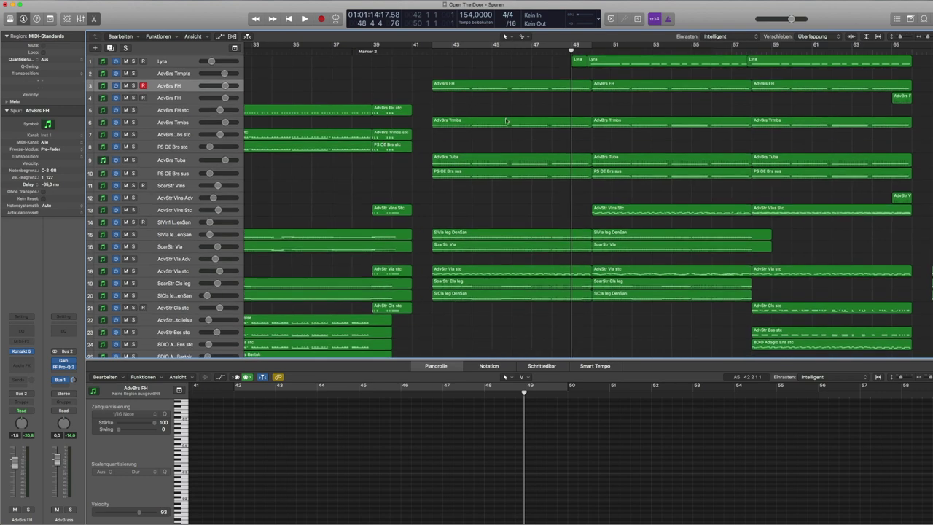
{"action": "left_click", "coordinate": [582, 51]}
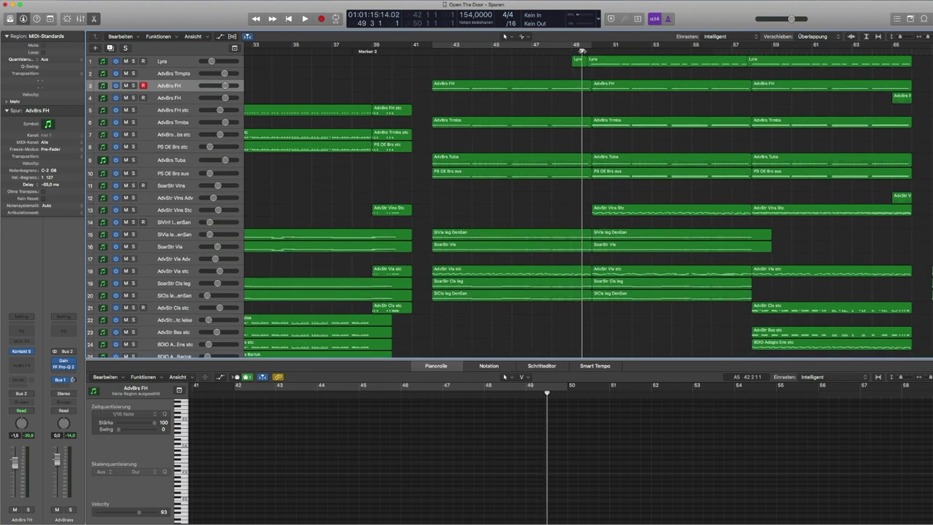
{"action": "scroll", "coordinate": [498, 76], "scroll_direction": "left", "scroll_amount": 10}
{"action": "left_click", "coordinate": [338, 49]}
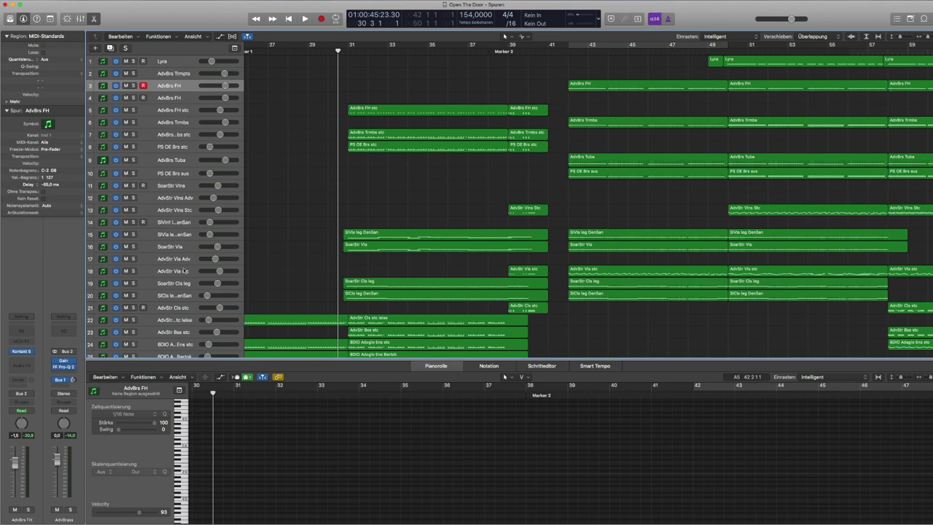
{"action": "scroll", "coordinate": [183, 271], "scroll_direction": "down", "scroll_amount": 10}
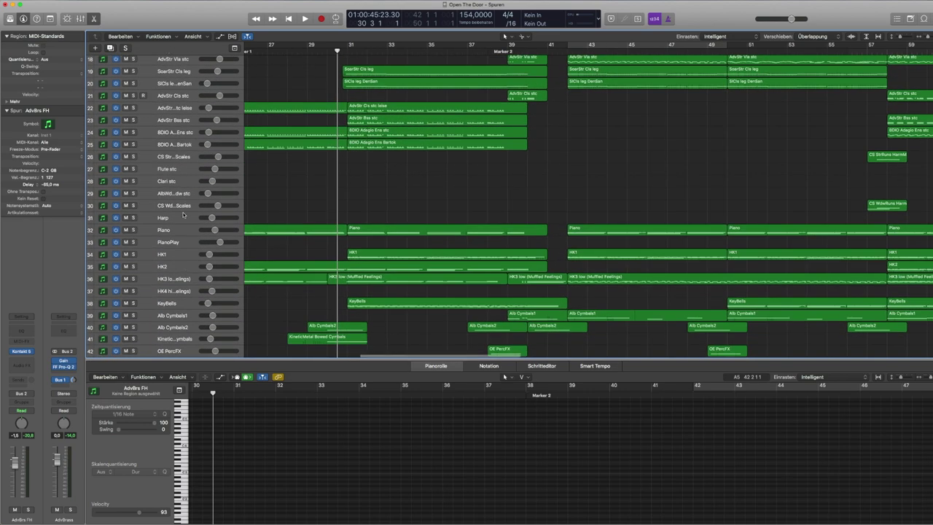
{"action": "scroll", "coordinate": [193, 160], "scroll_direction": "up", "scroll_amount": 10}
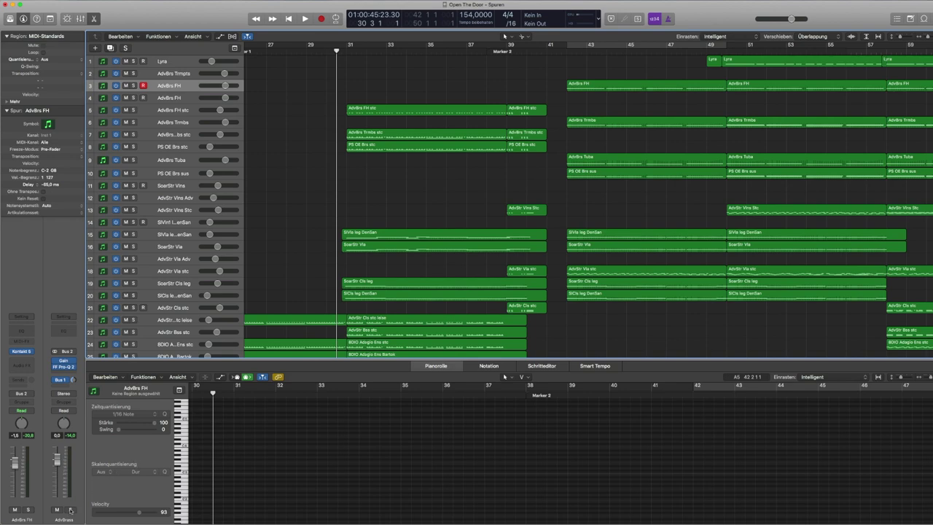
Open the mixer, enlarge its window and solo the AdvBrass bus
{"action": "key", "text": "super+2"}
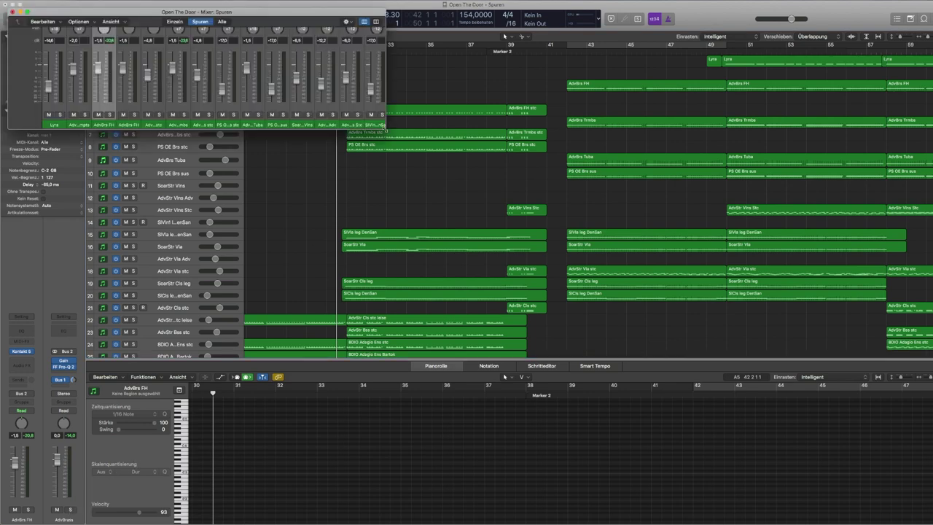
{"action": "left_click_drag", "start_coordinate": [384, 125], "coordinate": [603, 328]}
{"action": "scroll", "coordinate": [482, 281], "scroll_direction": "right", "scroll_amount": 5}
{"action": "scroll", "coordinate": [482, 282], "scroll_direction": "left", "scroll_amount": 2}
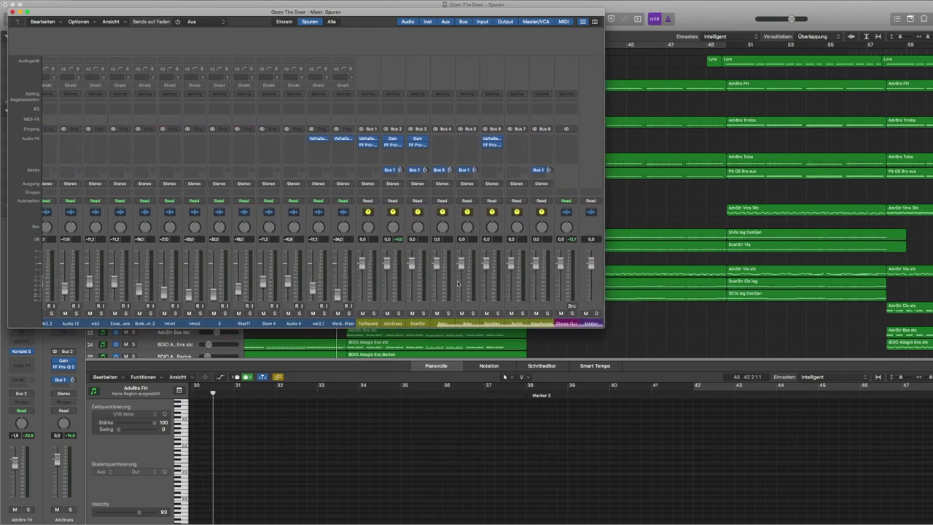
{"action": "left_click", "coordinate": [398, 306]}
{"action": "left_click", "coordinate": [399, 314]}
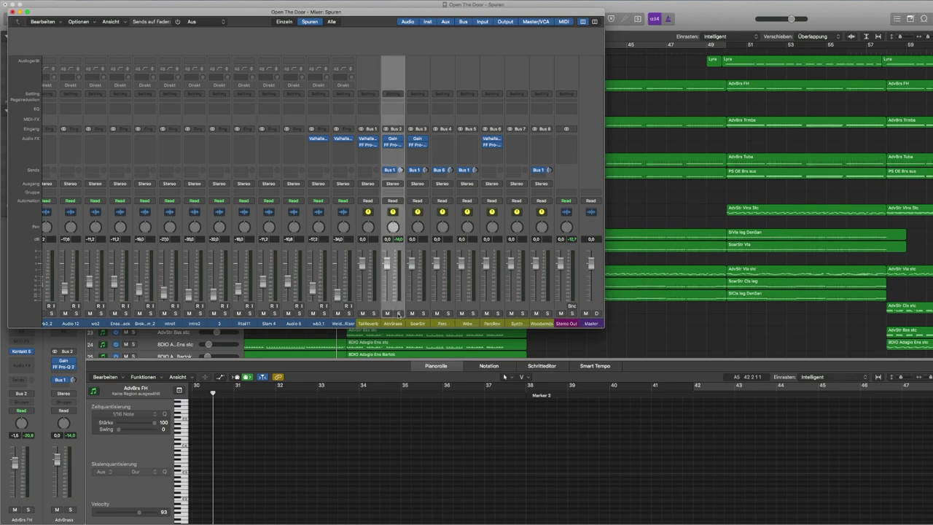
Play the soloed staccato brass from bar 30, close the mixer during playback, and stop around bar 35
{"action": "left_click_drag", "start_coordinate": [417, 14], "coordinate": [561, 195]}
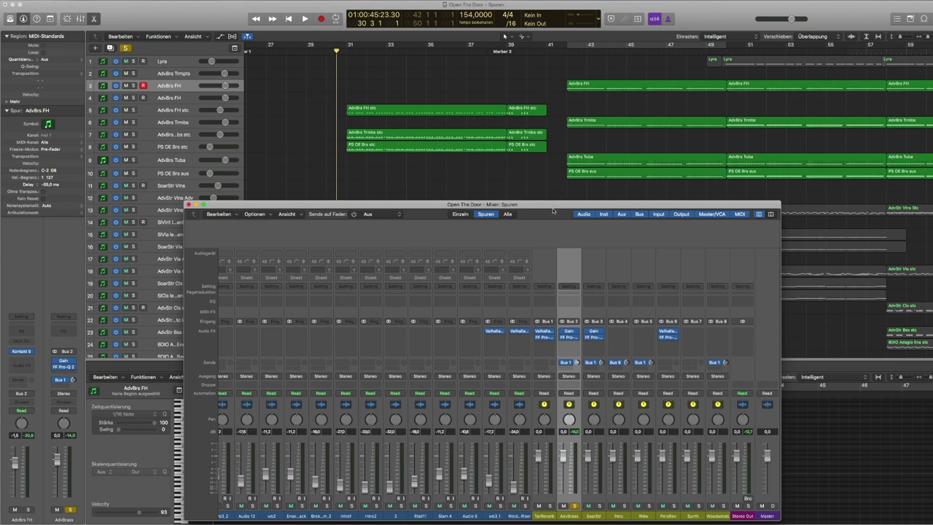
{"action": "key", "text": "space"}
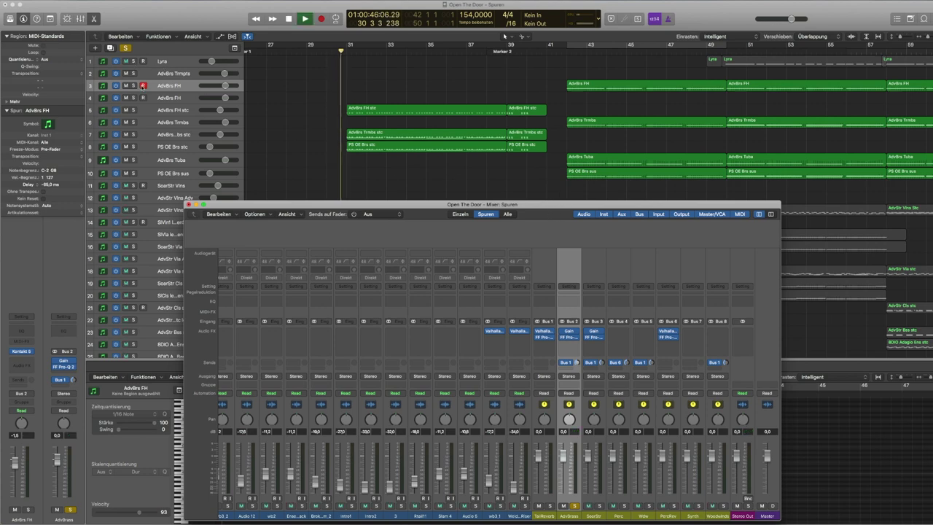
{"action": "key", "text": "super+w"}
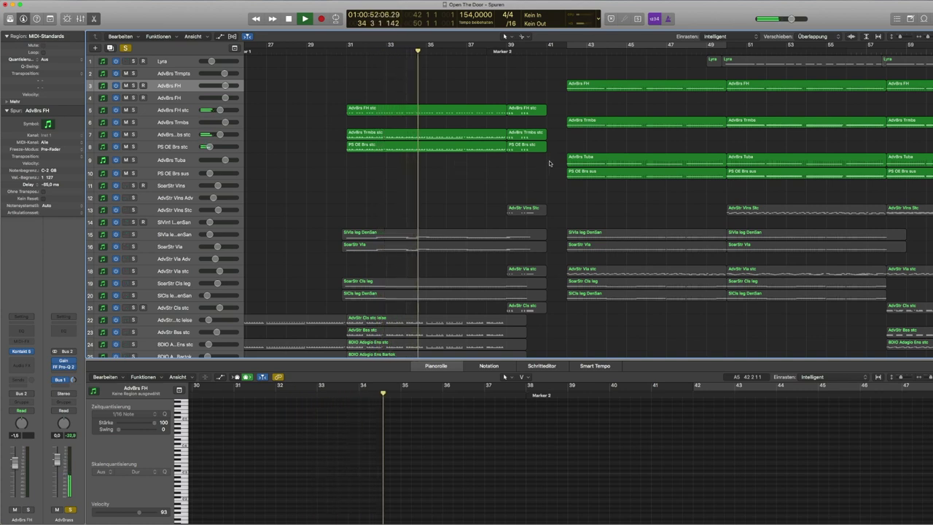
{"action": "key", "text": "space"}
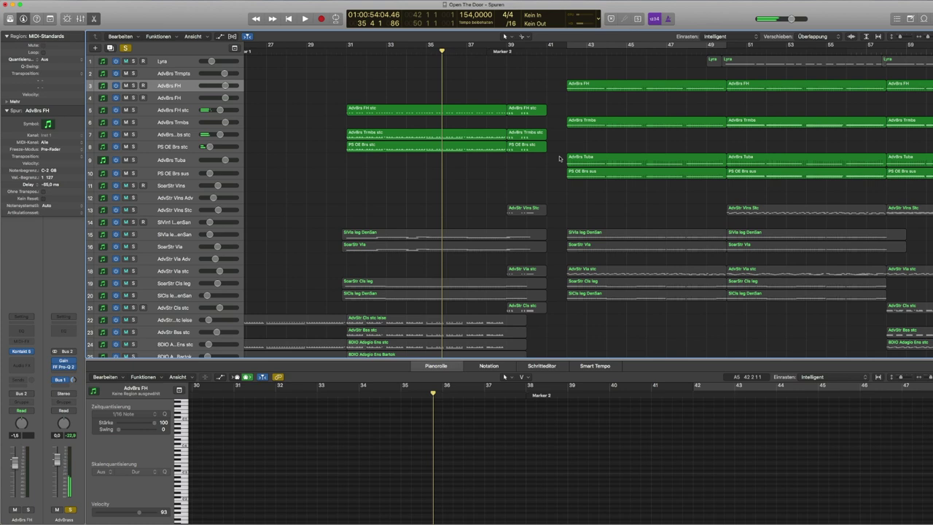
Move the playhead to bar 57 and play the soloed sustained brass regions from there
{"action": "scroll", "coordinate": [707, 70], "scroll_direction": "right", "scroll_amount": 10}
{"action": "left_click", "coordinate": [698, 51]}
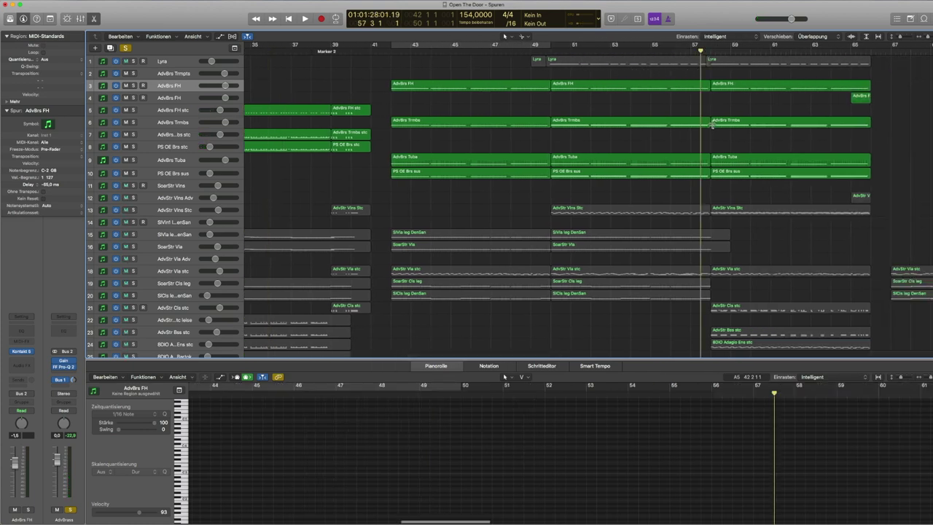
{"action": "key", "text": "space"}
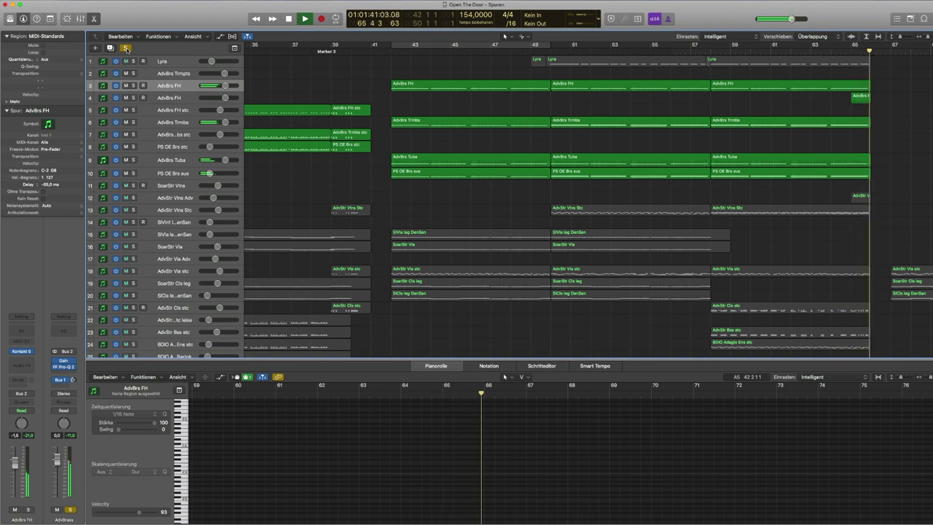
Clear all solos and select the PS OE Brs stc track
{"action": "left_click", "coordinate": [126, 48]}
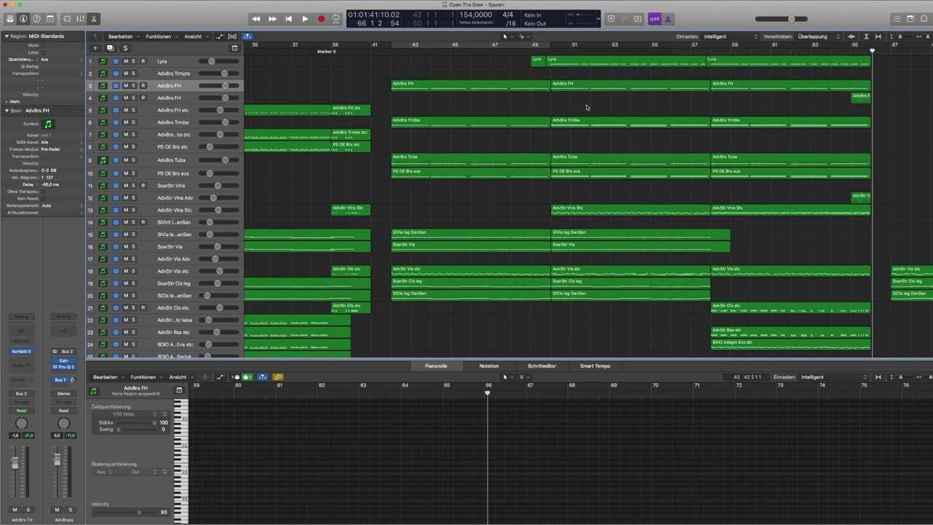
{"action": "scroll", "coordinate": [182, 147], "scroll_direction": "down", "scroll_amount": 1}
{"action": "left_click", "coordinate": [186, 135]}
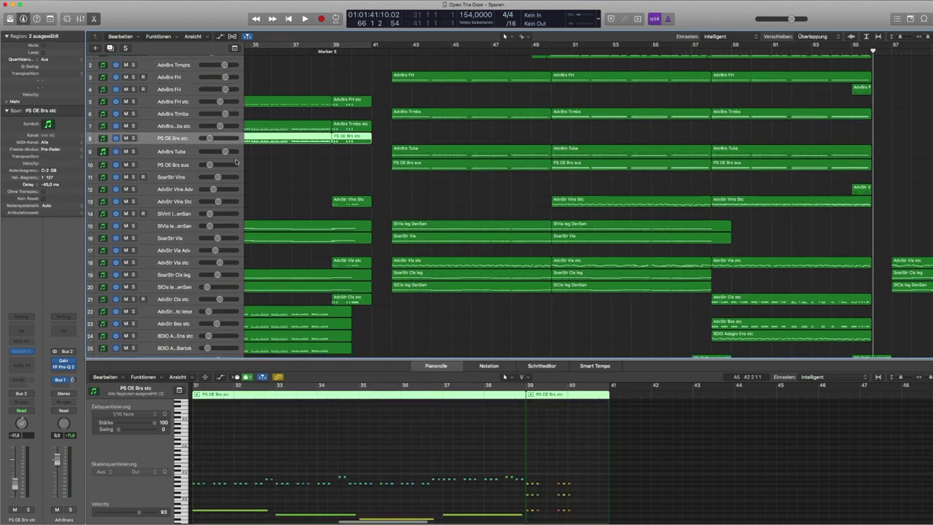
Place the playhead at bar 30, just before the staccato brass regions, and clear the region selection
{"action": "scroll", "coordinate": [186, 133], "scroll_direction": "up", "scroll_amount": 1}
{"action": "scroll", "coordinate": [187, 134], "scroll_direction": "left", "scroll_amount": 4}
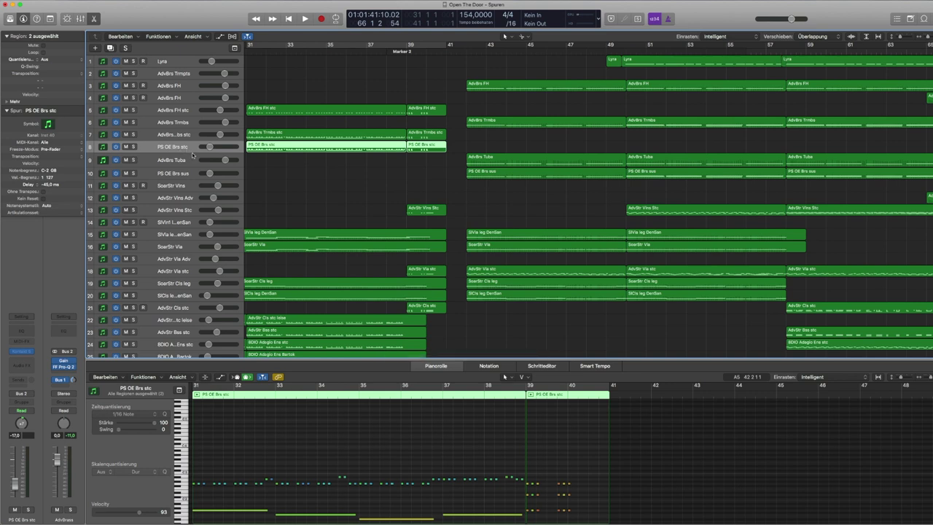
{"action": "scroll", "coordinate": [198, 148], "scroll_direction": "left", "scroll_amount": 2}
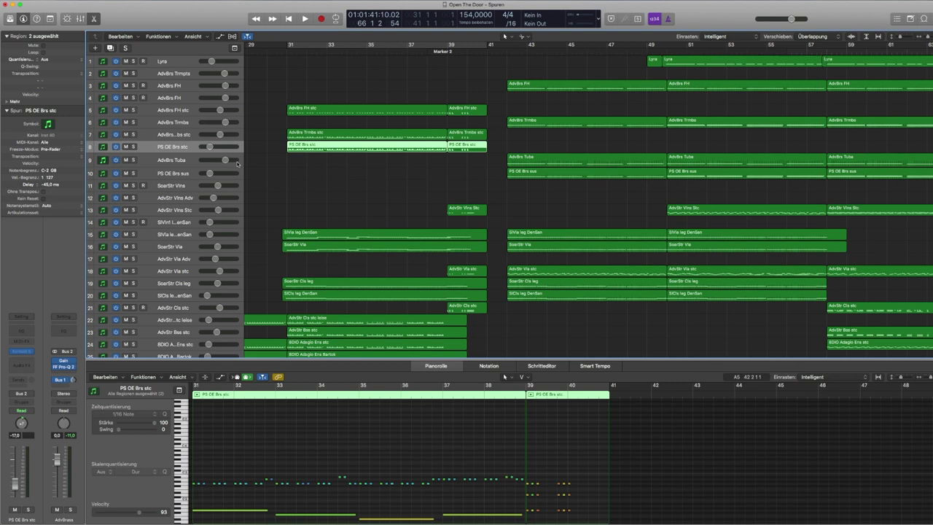
{"action": "left_click", "coordinate": [277, 50]}
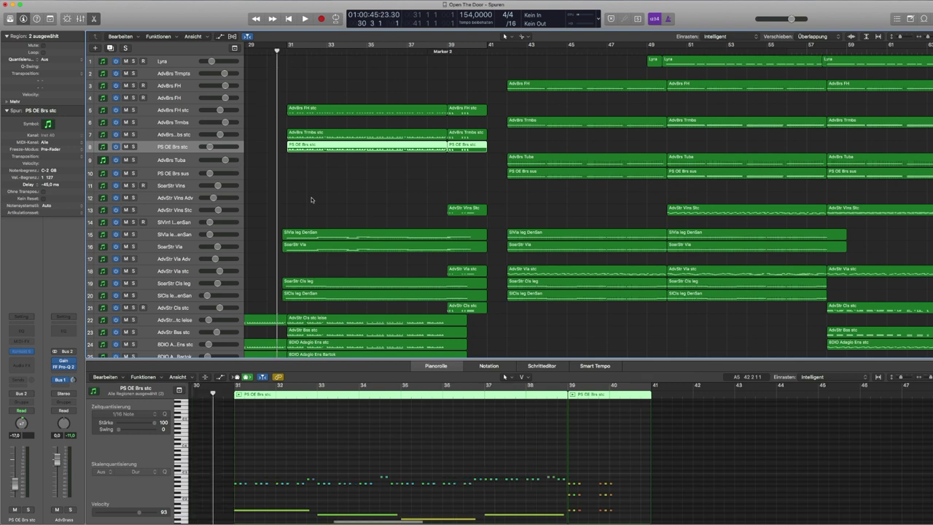
{"action": "left_click", "coordinate": [312, 199]}
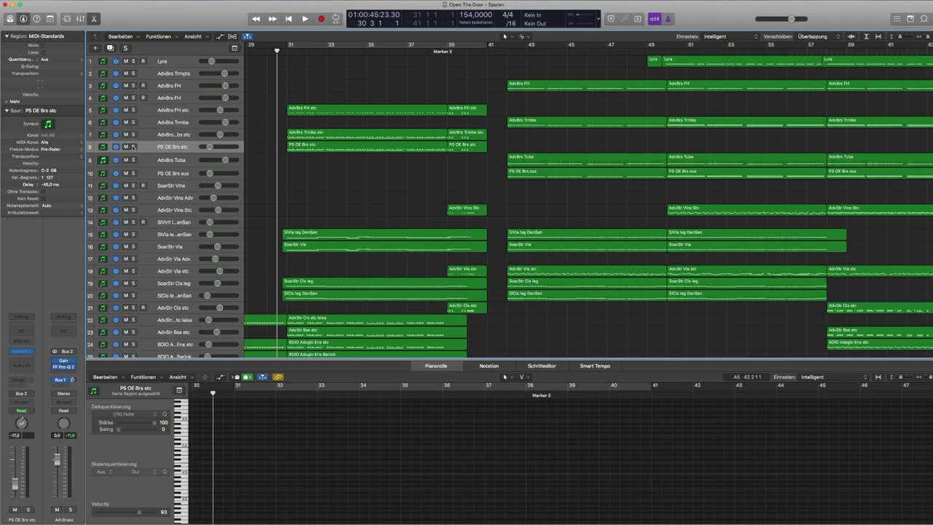
Solo PS OE Brs stc, play it from bar 30 to about bar 34, and turn the solo off
{"action": "left_click", "coordinate": [133, 146]}
{"action": "key", "text": "space"}
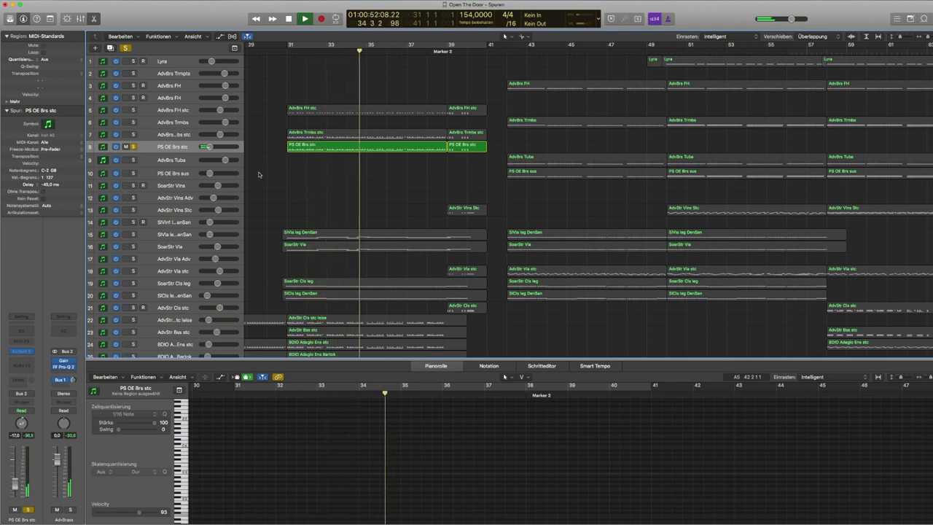
{"action": "key", "text": "space"}
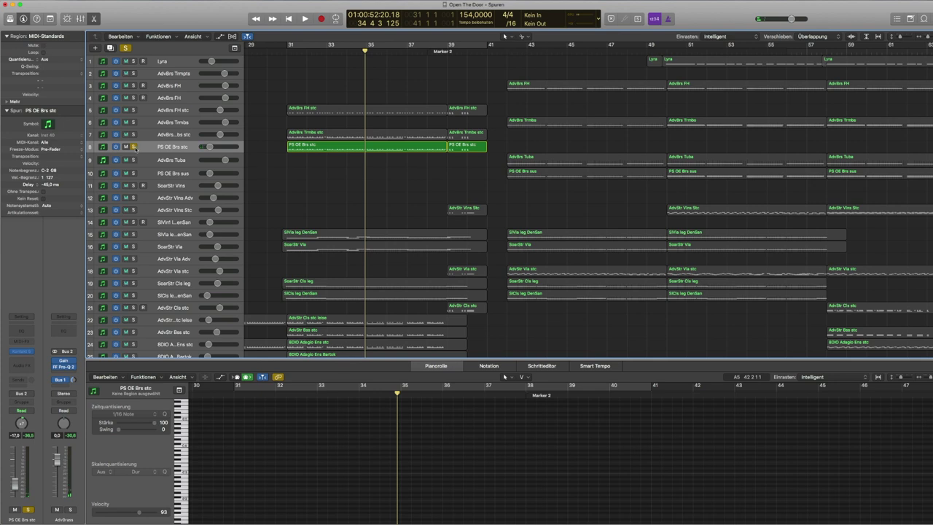
{"action": "key", "text": "super+a"}
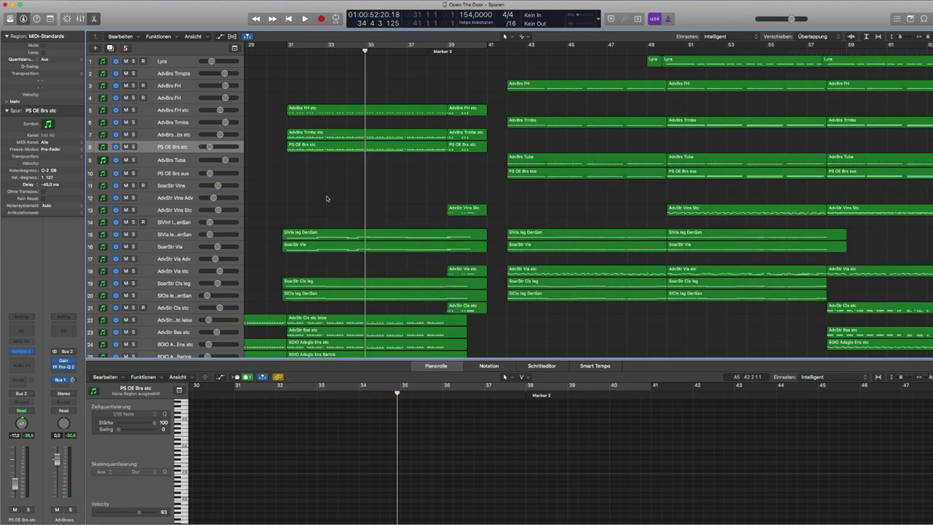
Solo the three staccato brass tracks PS OE Brs stc, AdvBrs Trmbs stc and AdvBrs FH stc
{"action": "left_click", "coordinate": [134, 146]}
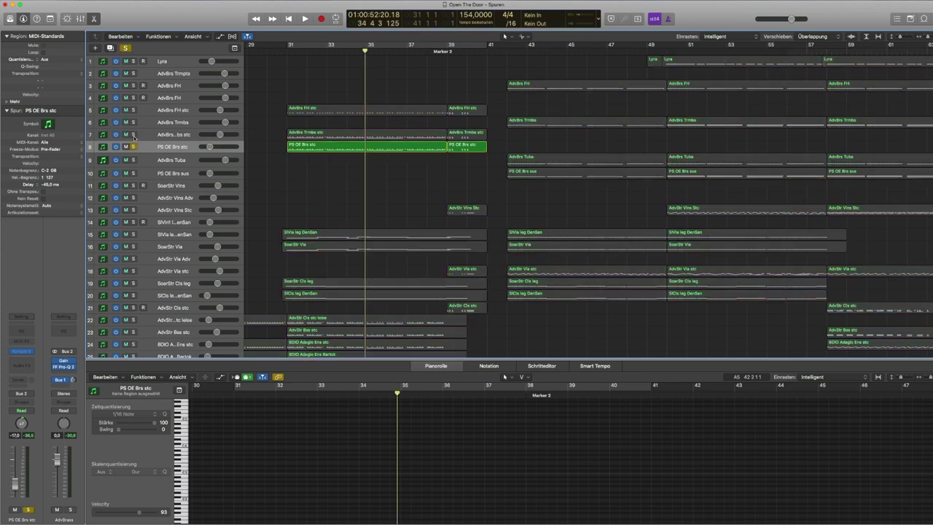
{"action": "left_click", "coordinate": [133, 135]}
{"action": "left_click", "coordinate": [133, 110]}
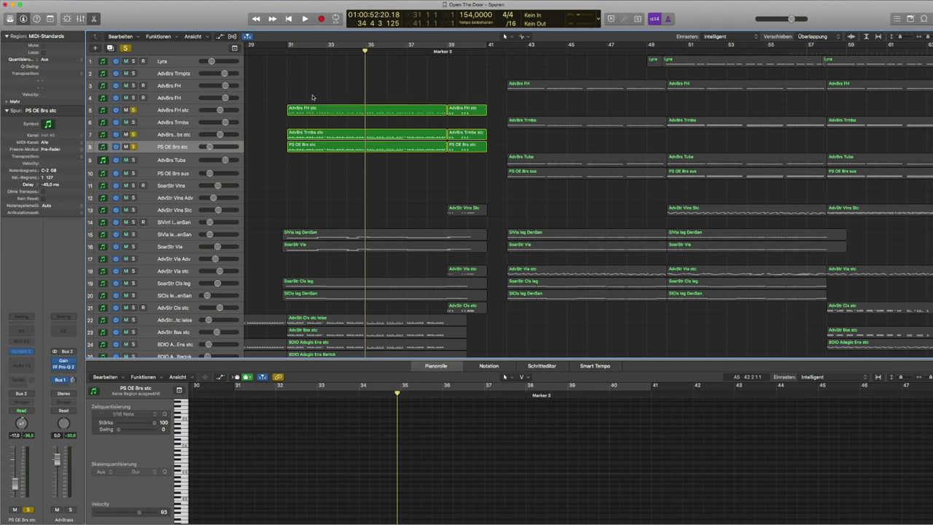
Play the soloed staccato brass from bar 34 to about bar 39, and clear the solos
{"action": "key", "text": "space"}
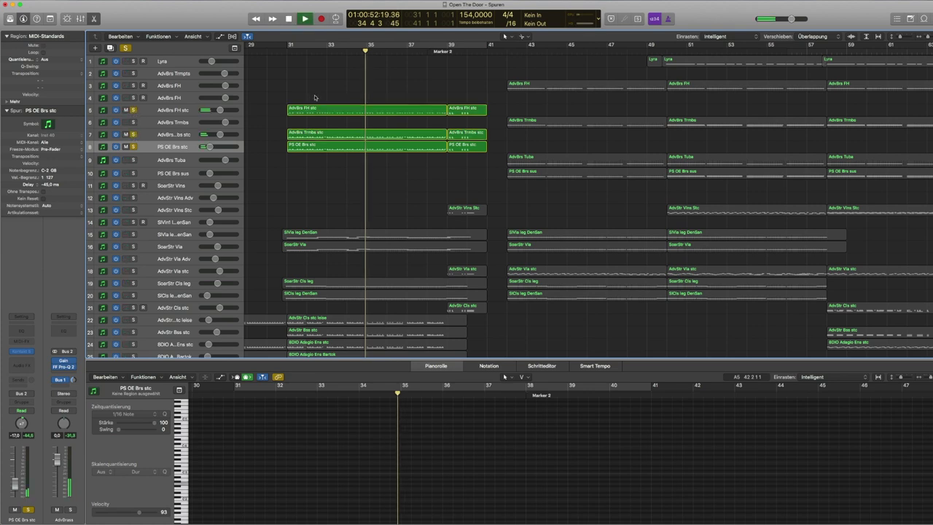
{"action": "key", "text": "space"}
{"action": "left_click", "coordinate": [127, 49]}
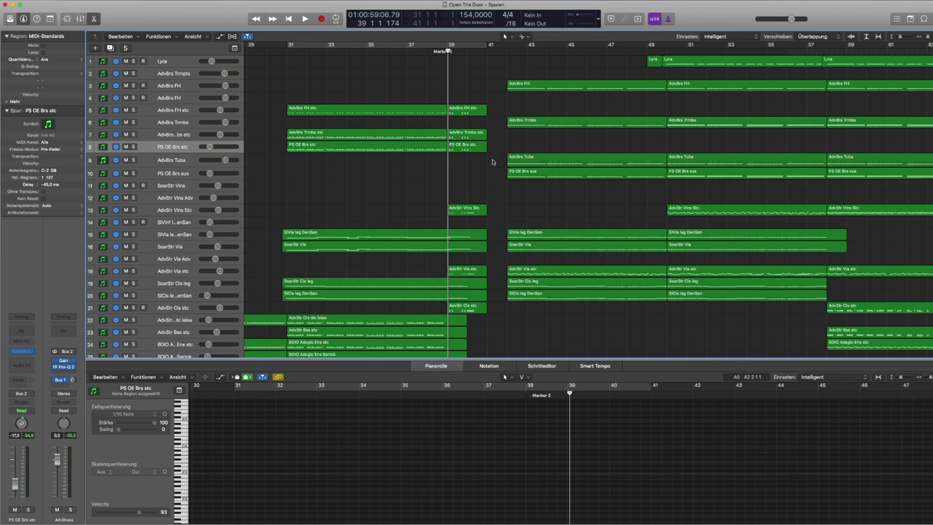
Solo the PS OE Brs sus track and play its sustained regions from bar 41
{"action": "scroll", "coordinate": [472, 161], "scroll_direction": "right", "scroll_amount": 10}
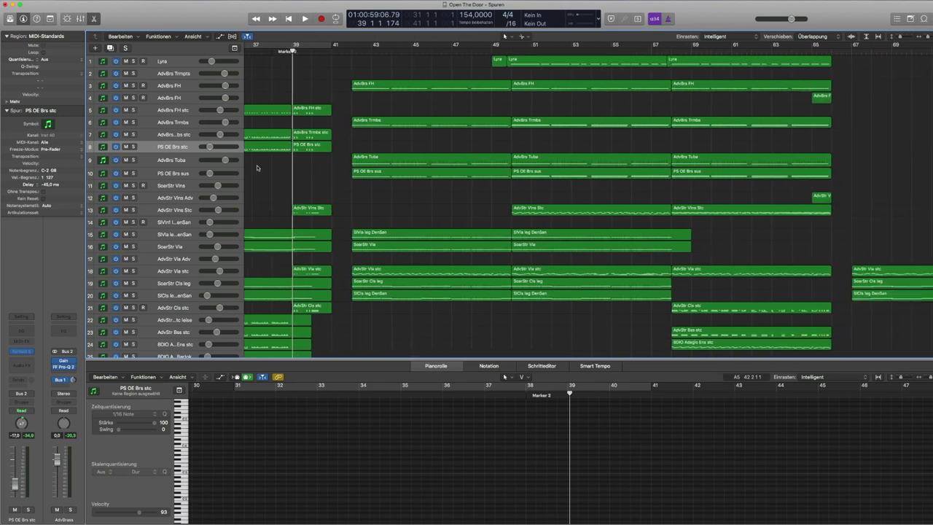
{"action": "left_click", "coordinate": [190, 173]}
{"action": "key", "text": "s"}
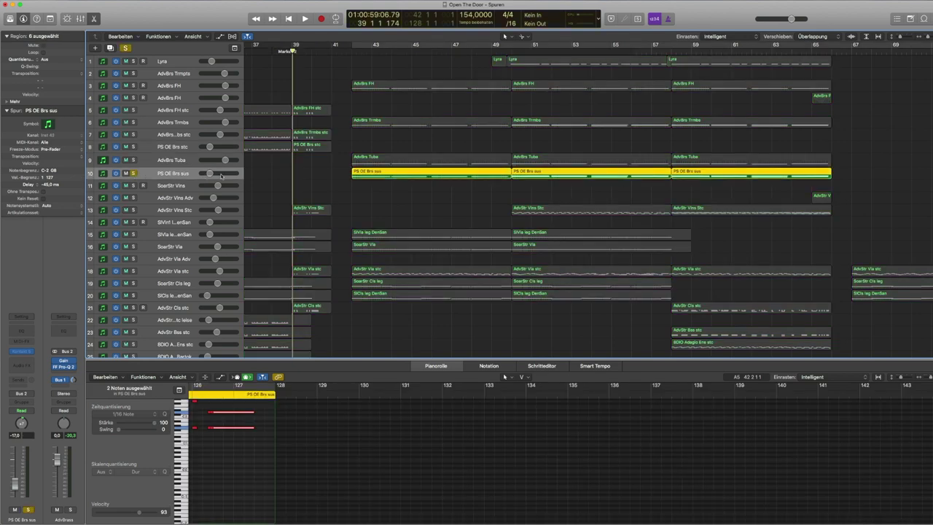
{"action": "scroll", "coordinate": [317, 178], "scroll_direction": "right", "scroll_amount": 3}
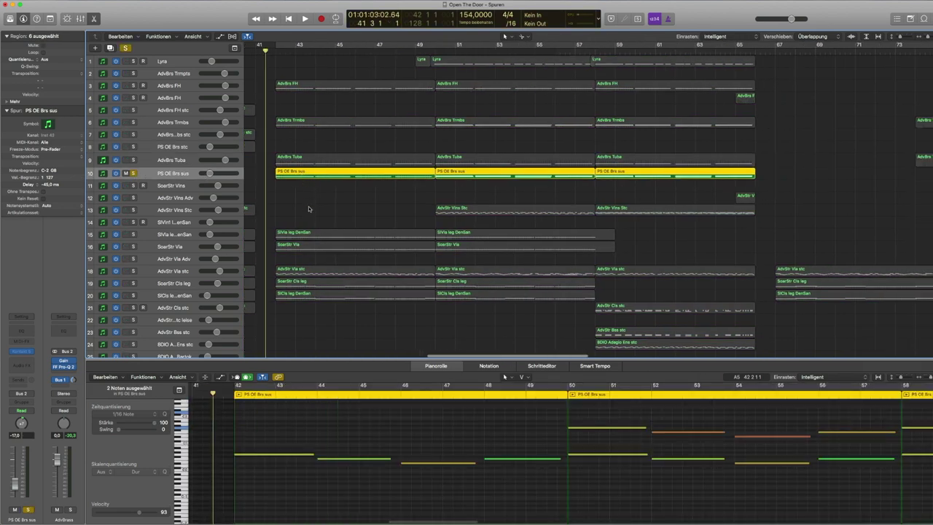
{"action": "left_click", "coordinate": [308, 209]}
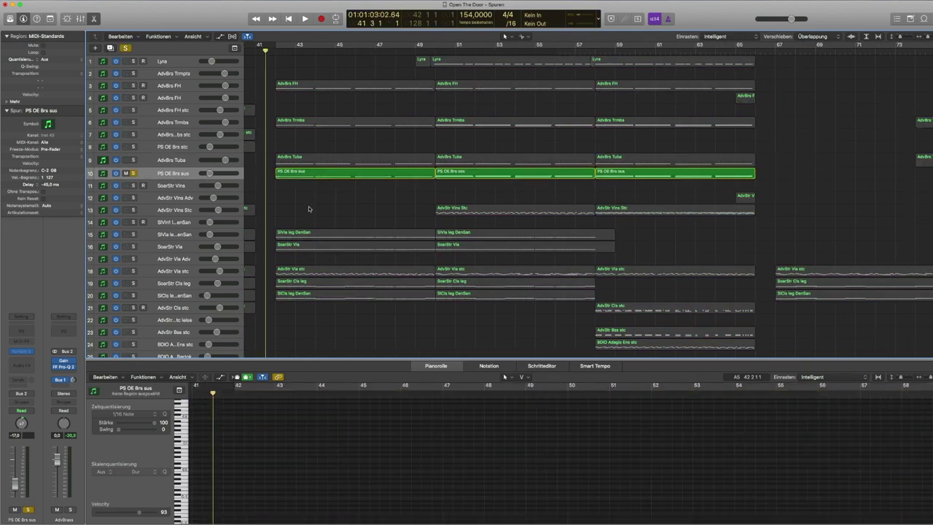
{"action": "key", "text": "space"}
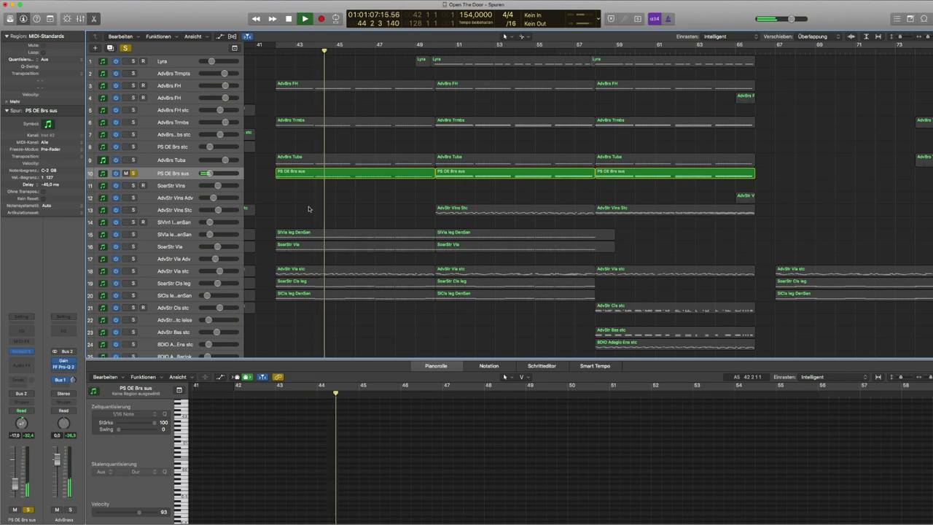
Add AdvBrs Tuba to the solo, show the notation editor, and replay both sustained brass tracks from just before bar 42
{"action": "left_click", "coordinate": [133, 172]}
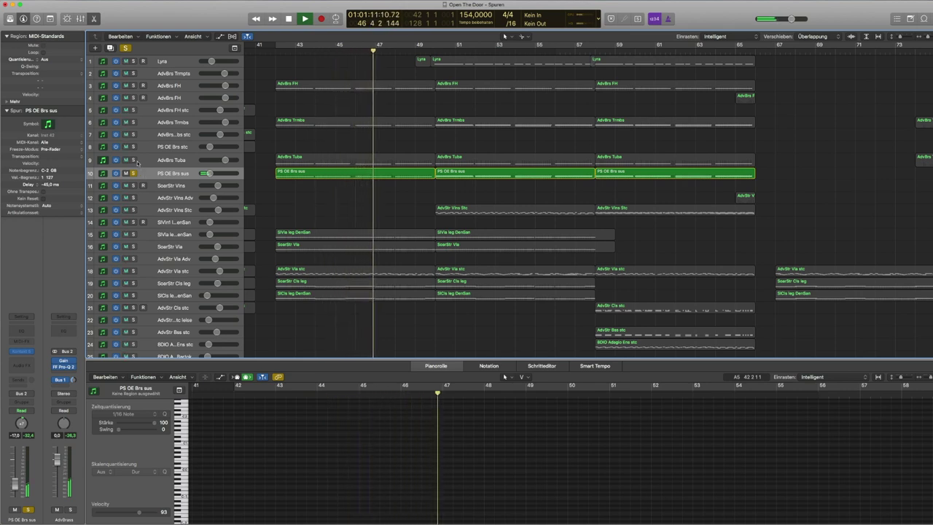
{"action": "left_click", "coordinate": [133, 160], "text": "shift"}
{"action": "key", "text": "n"}
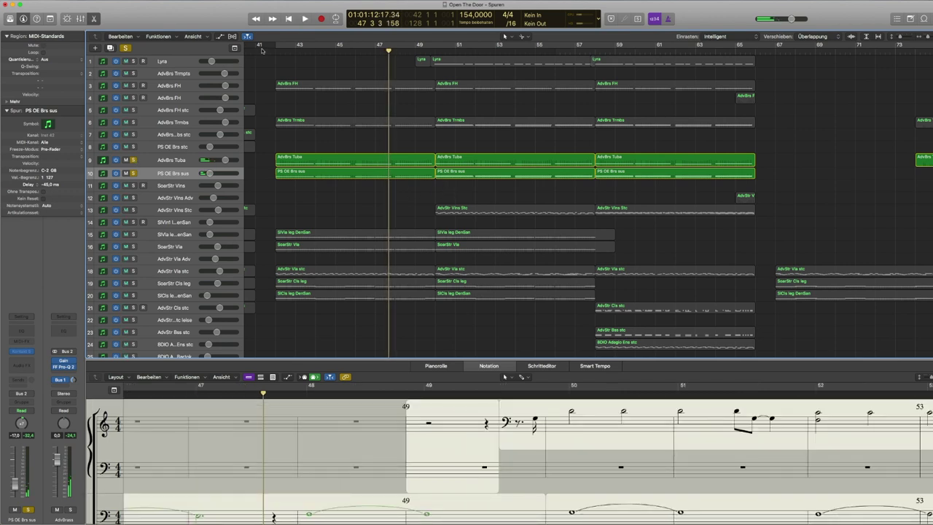
{"action": "left_click", "coordinate": [268, 51]}
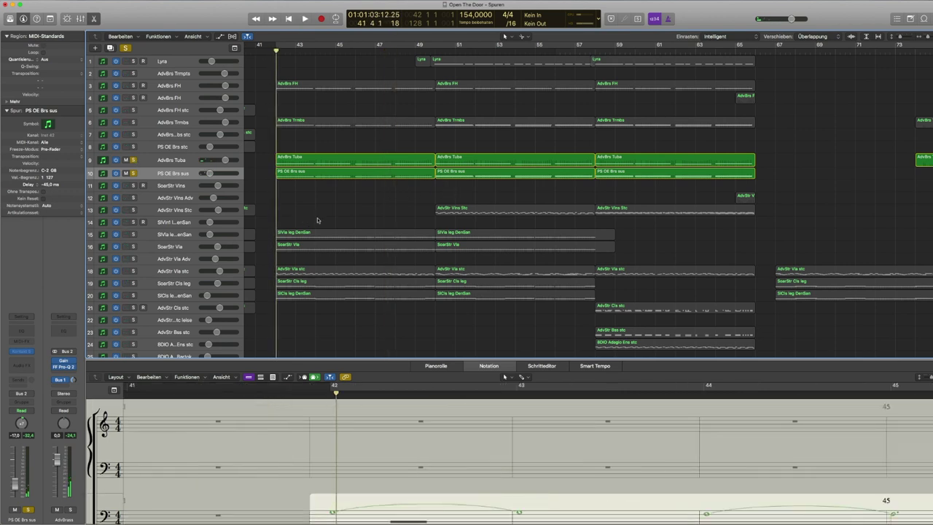
{"action": "key", "text": "space"}
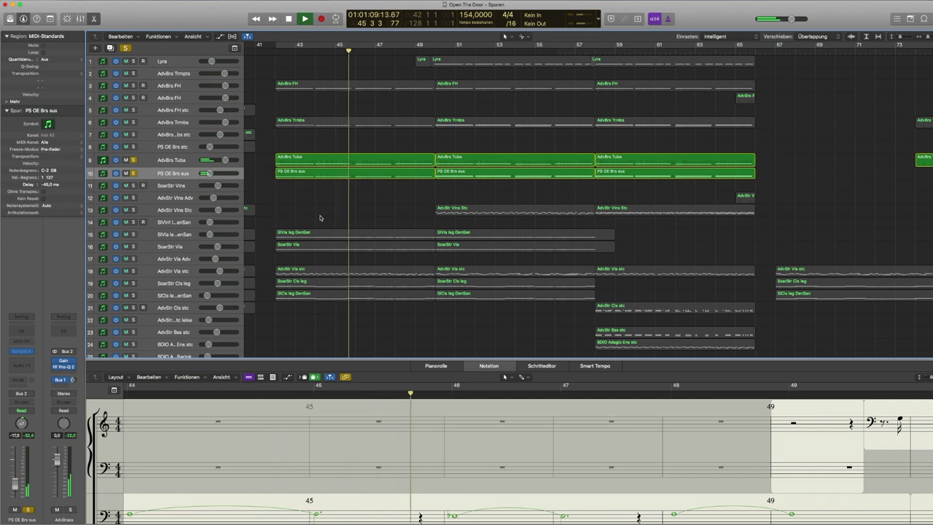
Add AdvBrs Trmbs to the soloed brass during playback, stop around bar 51, and clear the solos
{"action": "left_click", "coordinate": [134, 122]}
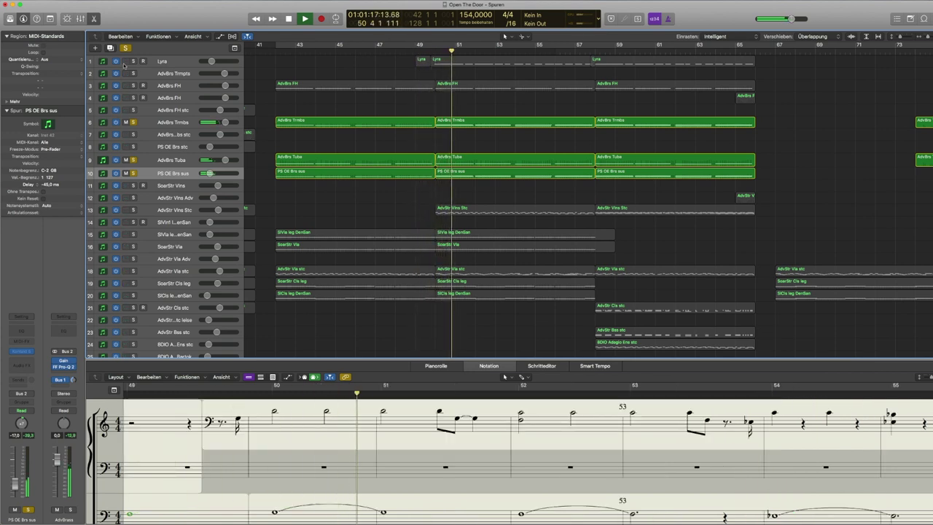
{"action": "key", "text": "space"}
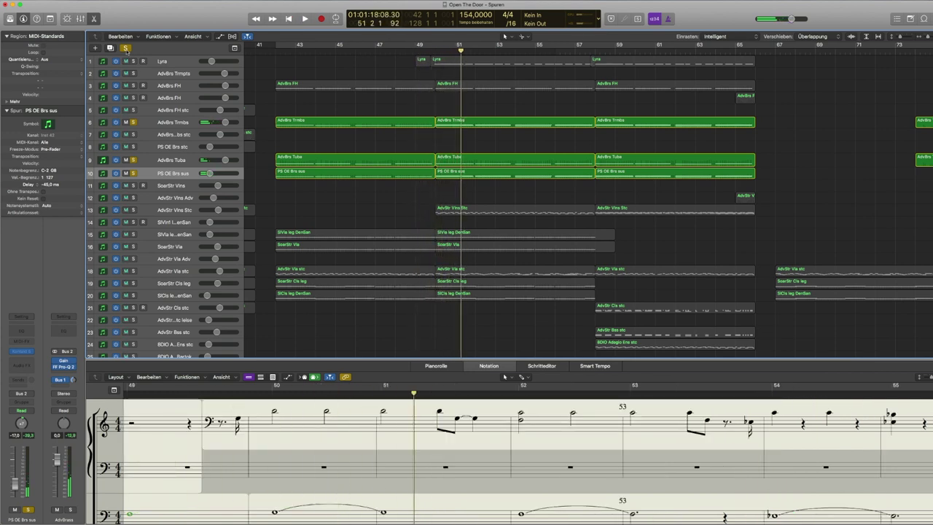
{"action": "left_click", "coordinate": [125, 47]}
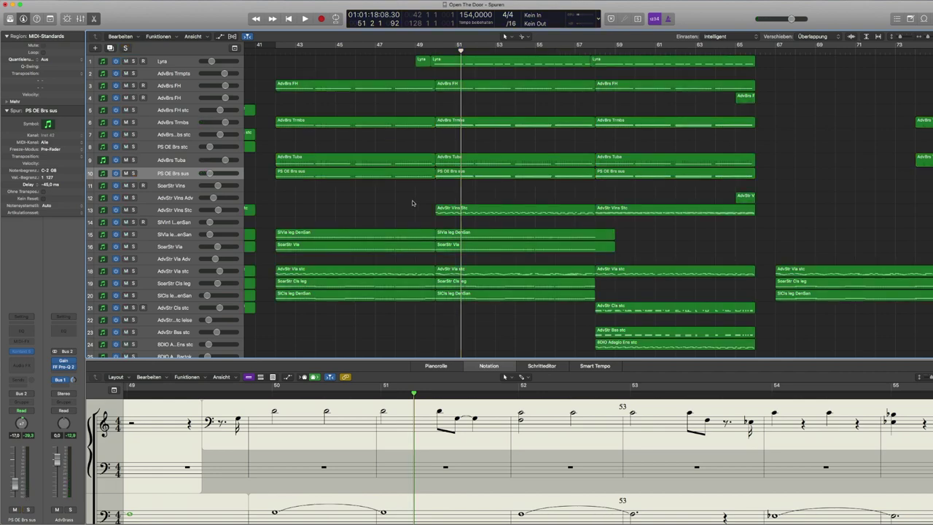
Select the AdvStr Vlns Stc track and look over the surrounding string tracks and their regions
{"action": "scroll", "coordinate": [408, 203], "scroll_direction": "down", "scroll_amount": 5}
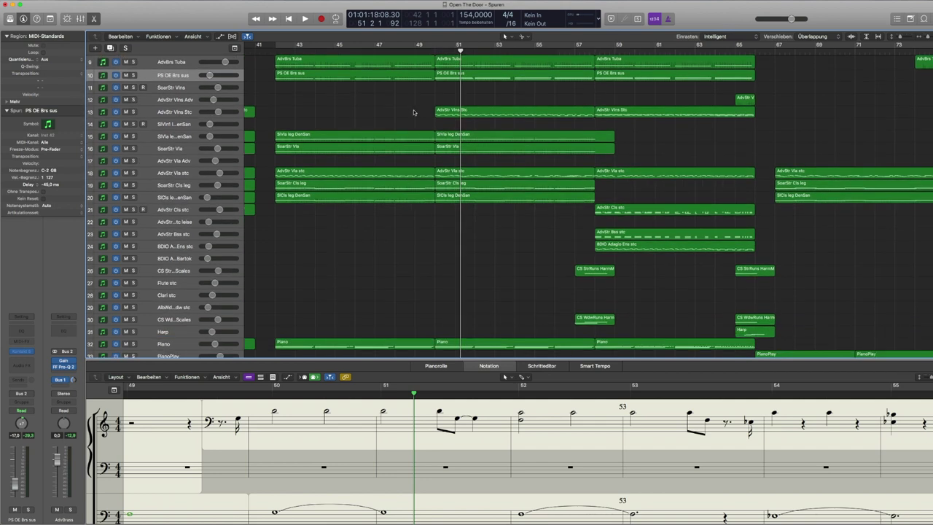
{"action": "left_click", "coordinate": [176, 113]}
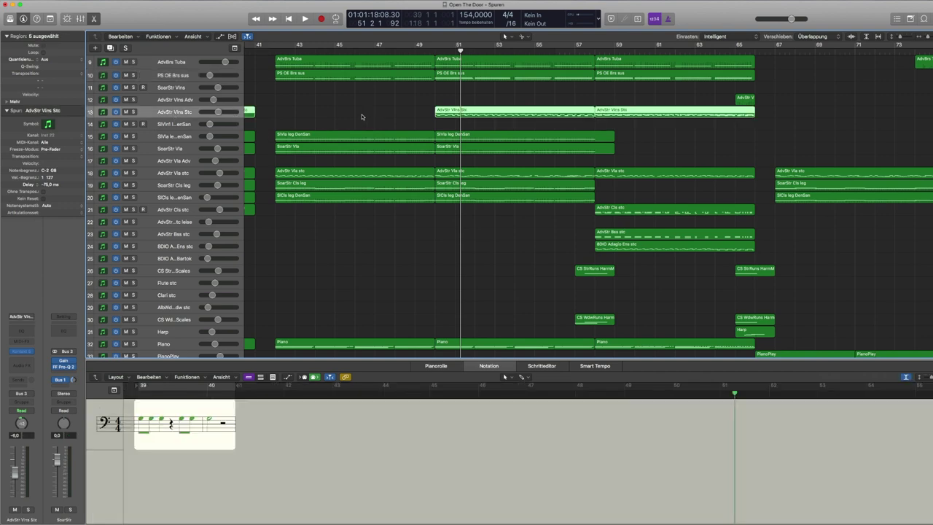
{"action": "scroll", "coordinate": [309, 115], "scroll_direction": "down", "scroll_amount": 3}
{"action": "scroll", "coordinate": [309, 114], "scroll_direction": "right", "scroll_amount": 1}
{"action": "scroll", "coordinate": [309, 114], "scroll_direction": "up", "scroll_amount": 5}
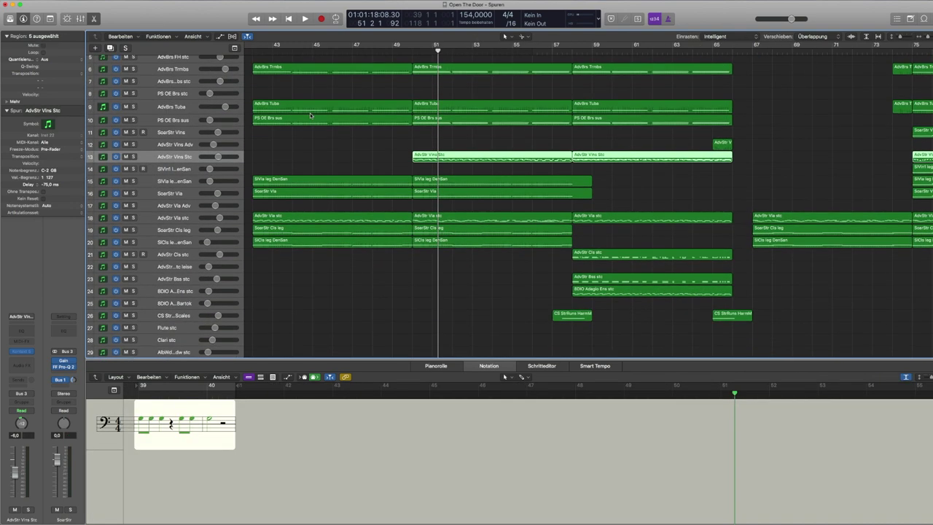
{"action": "scroll", "coordinate": [310, 115], "scroll_direction": "left", "scroll_amount": 2}
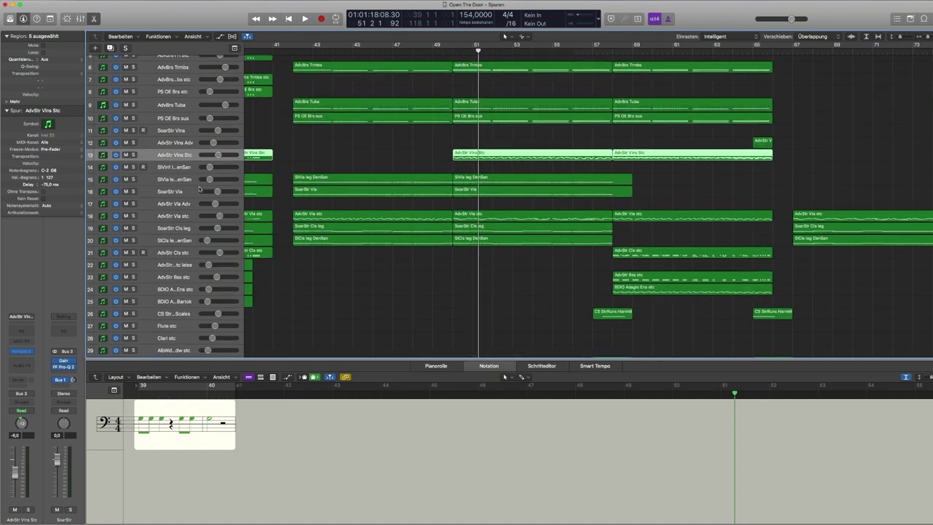
Select the solo violin legato track SlVln1 leg DenSan among the string tracks
{"action": "left_click", "coordinate": [186, 179]}
{"action": "left_click", "coordinate": [186, 157]}
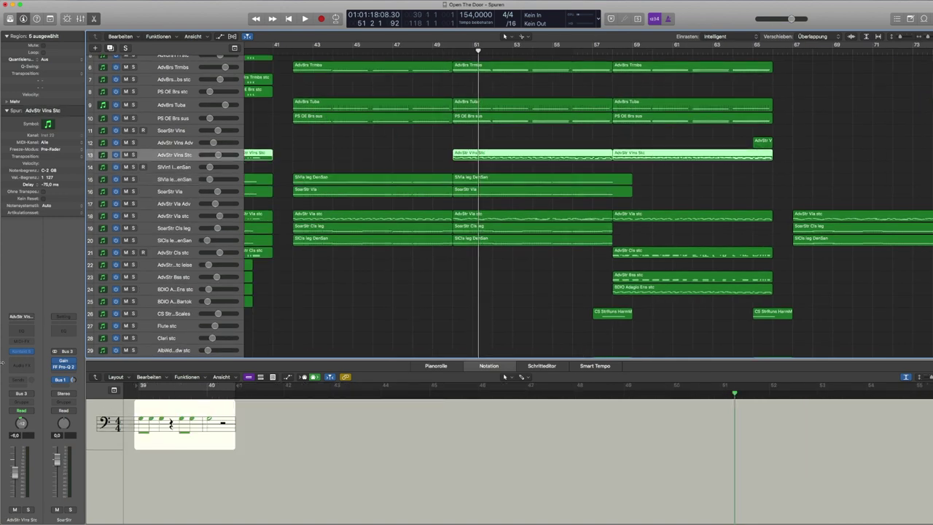
{"action": "left_click", "coordinate": [186, 182]}
{"action": "left_click", "coordinate": [182, 167]}
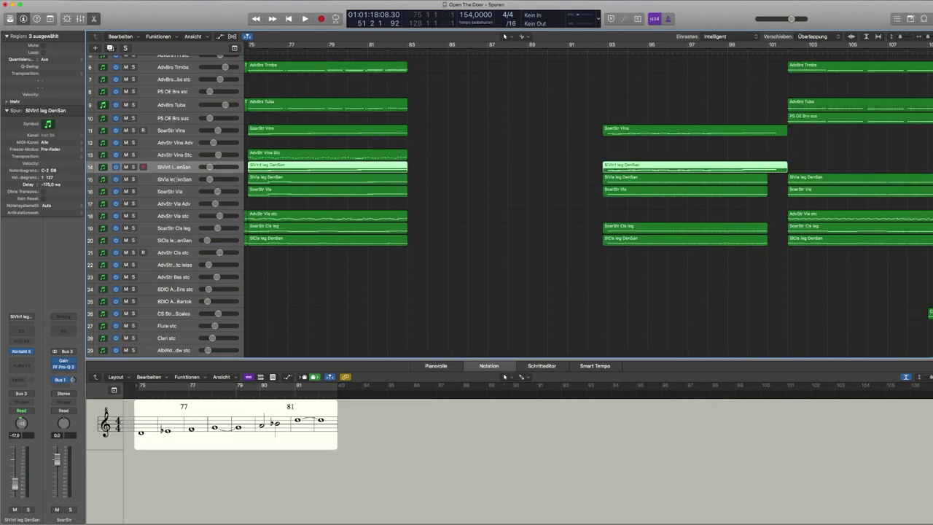
Open the Kontakt instrument of SlVln1 leg DenSan, move its window aside, and open the SoarStr Vlns Kontakt instrument beside it
{"action": "left_click", "coordinate": [29, 352]}
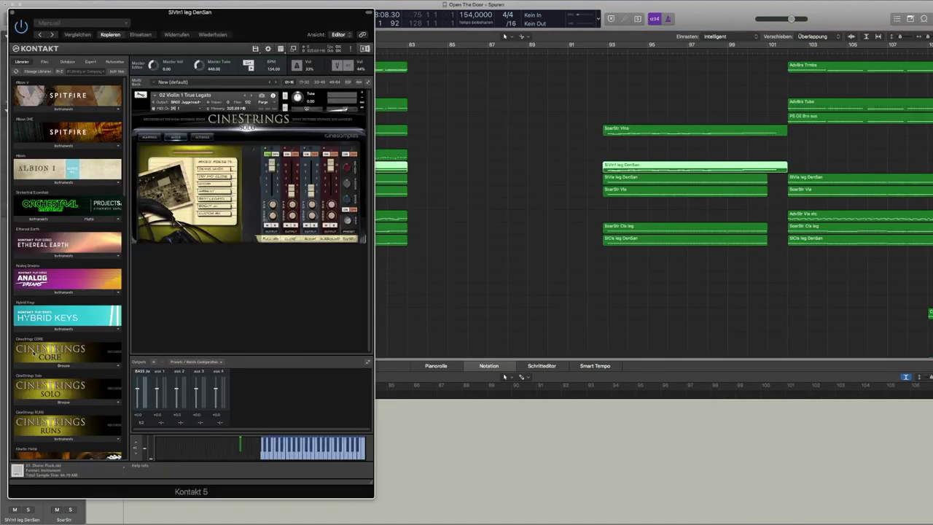
{"action": "left_click_drag", "start_coordinate": [215, 23], "coordinate": [728, 38]}
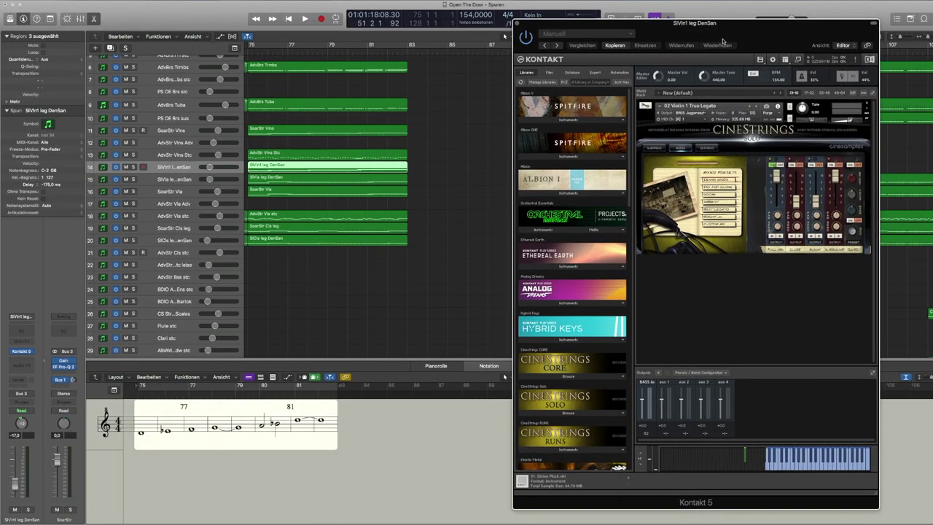
{"action": "scroll", "coordinate": [376, 196], "scroll_direction": "left", "scroll_amount": 4}
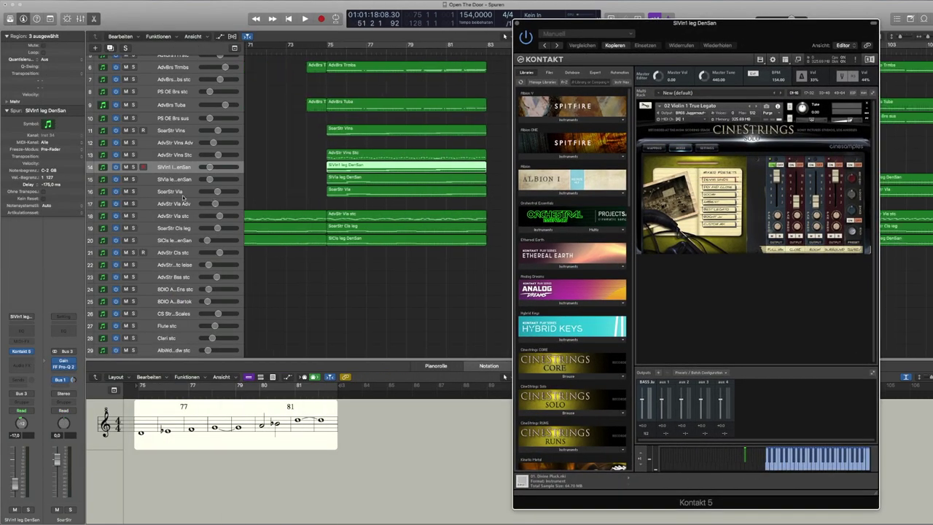
{"action": "left_click", "coordinate": [179, 130]}
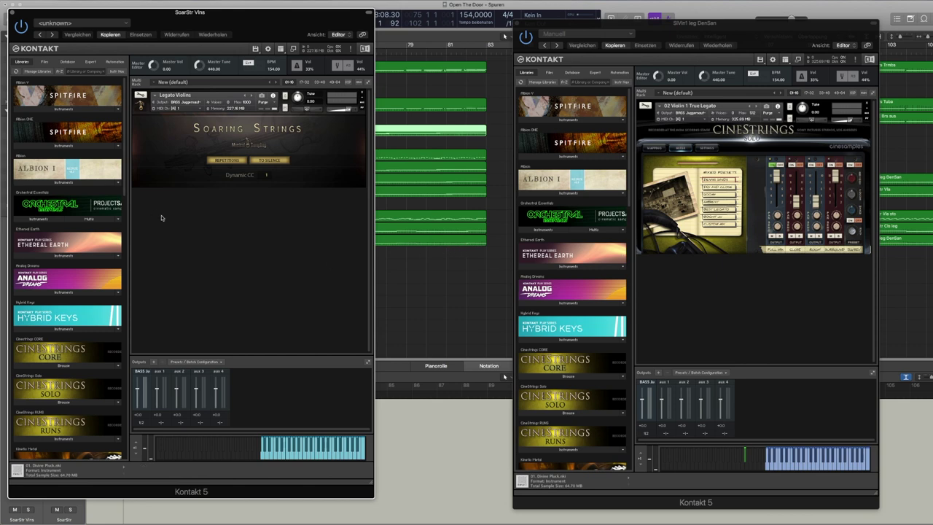
Move the SoarStr Vlns Kontakt window aside and close it together with the SlVln1 leg DenSan Kontakt window
{"action": "left_click_drag", "start_coordinate": [272, 22], "coordinate": [455, 54]}
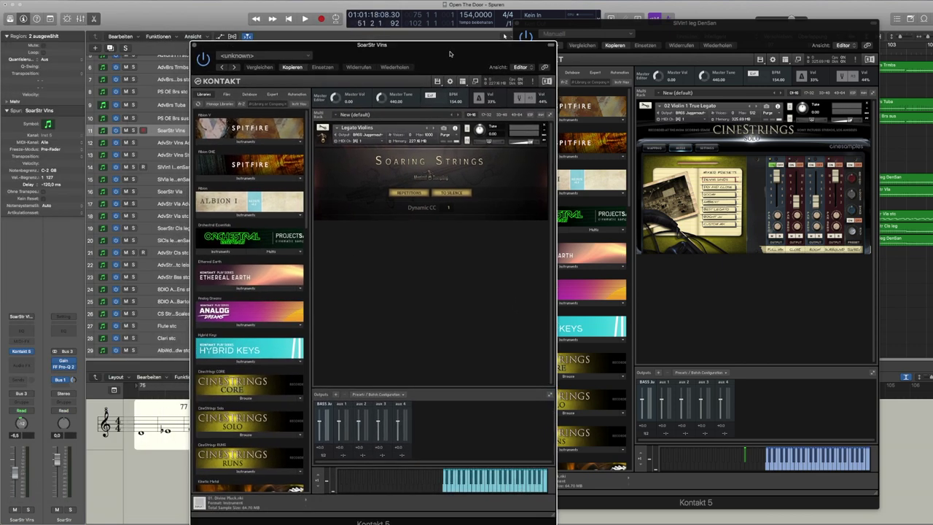
{"action": "left_click", "coordinate": [197, 46]}
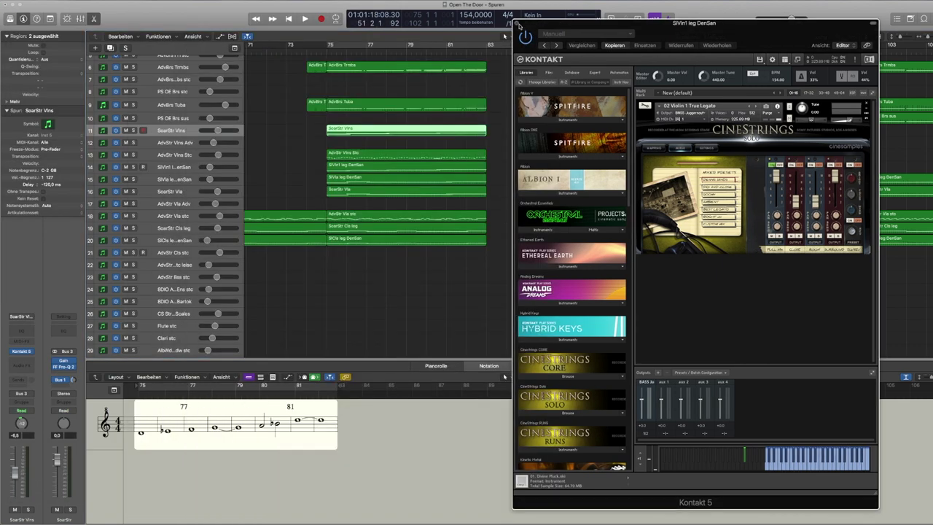
{"action": "left_click", "coordinate": [519, 23]}
Solo the SoarStr Vlns track, play it from bar 74 to around bar 78, and clear its solo
{"action": "scroll", "coordinate": [481, 122], "scroll_direction": "left", "scroll_amount": 3}
{"action": "left_click", "coordinate": [410, 53]}
{"action": "left_click", "coordinate": [133, 130]}
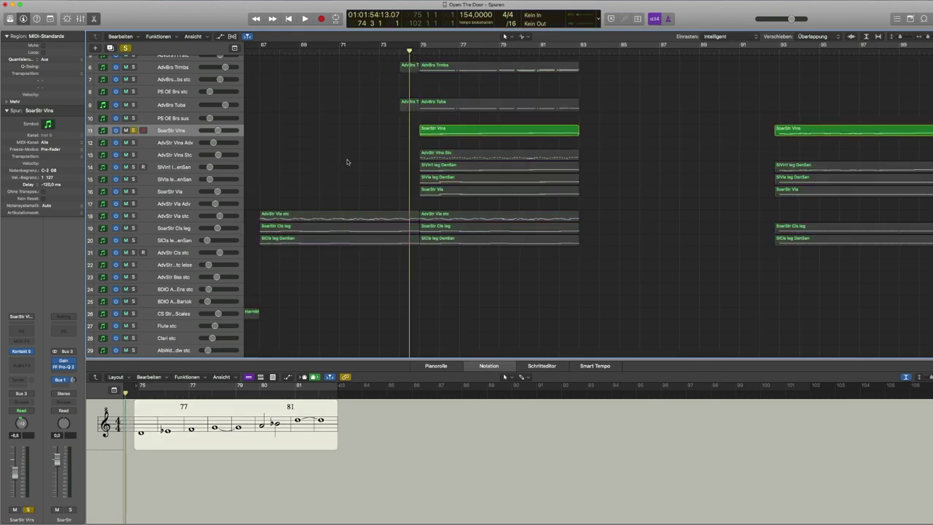
{"action": "key", "text": "space"}
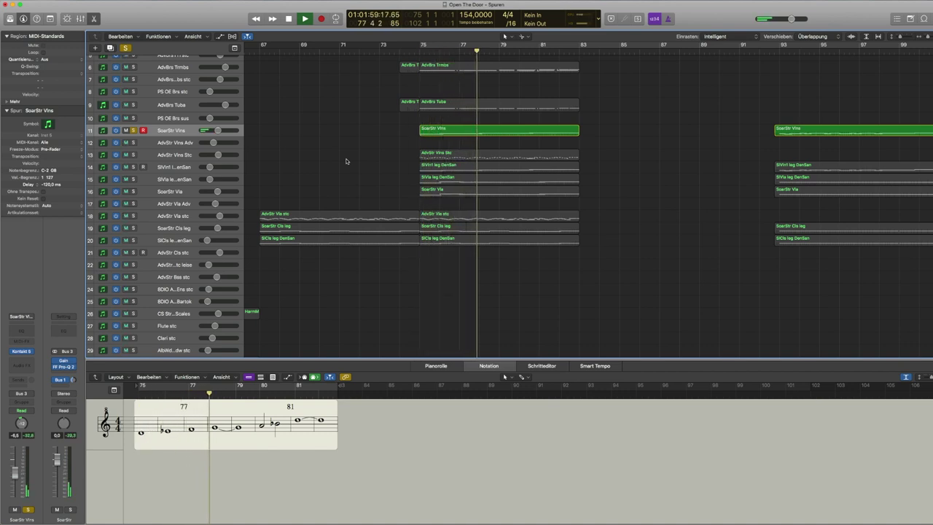
{"action": "key", "text": "space"}
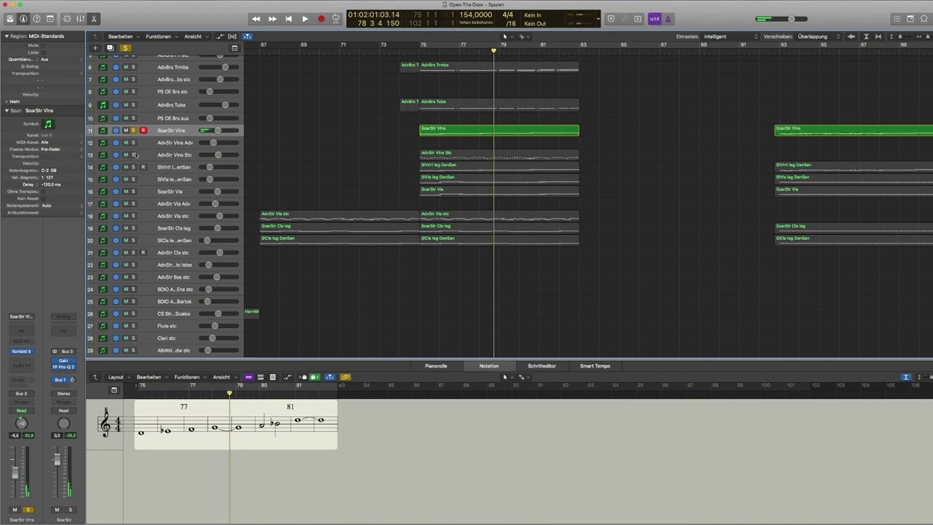
{"action": "left_click", "coordinate": [132, 130]}
Solo the AdvStr Vlns Stc track, play it from bar 78 to around bar 82, and clear its solo
{"action": "left_click", "coordinate": [129, 154]}
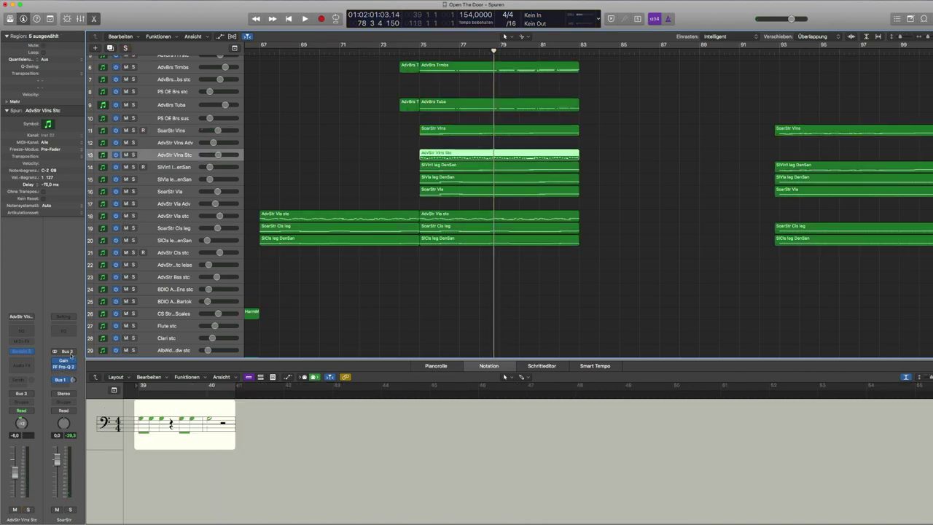
{"action": "left_click", "coordinate": [133, 155]}
{"action": "key", "text": "space"}
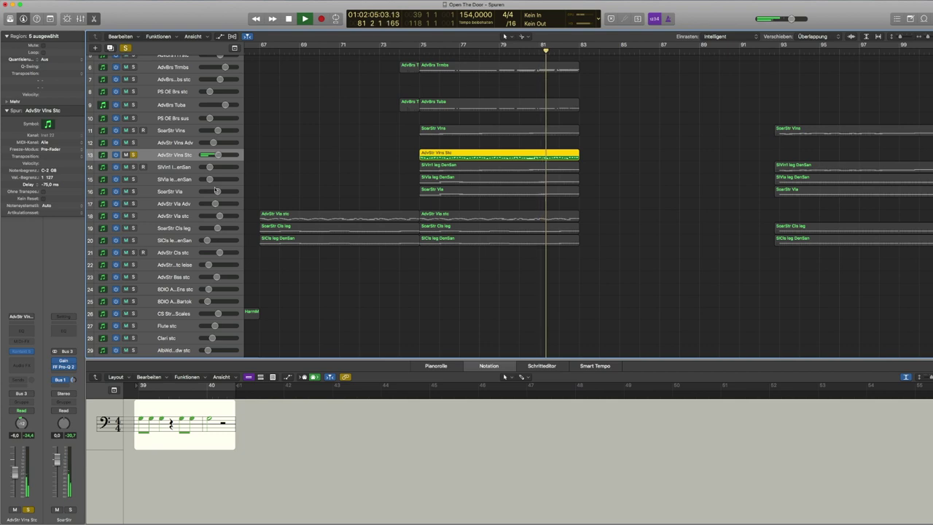
{"action": "key", "text": "space"}
{"action": "left_click", "coordinate": [134, 155]}
Solo SoarStr Vlns again and play its line from just before bar 75, stopping around bar 79
{"action": "left_click", "coordinate": [181, 130]}
{"action": "key", "text": "s"}
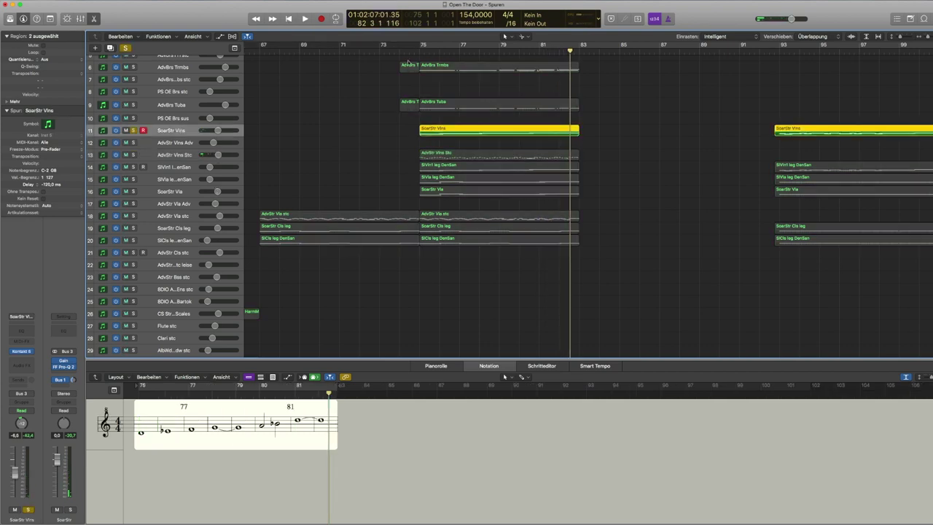
{"action": "left_click", "coordinate": [417, 51]}
{"action": "key", "text": "space"}
{"action": "key", "text": "space"}
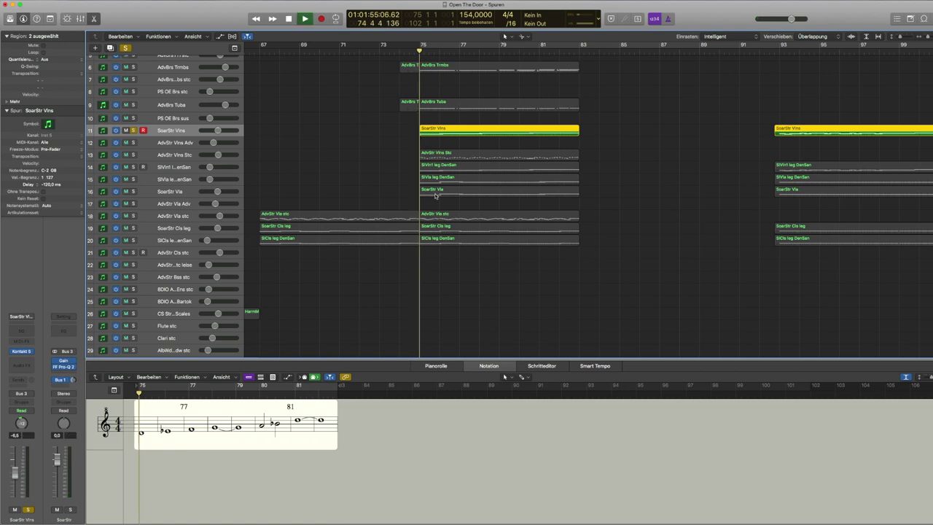
{"action": "key", "text": "space"}
{"action": "key", "text": "space"}
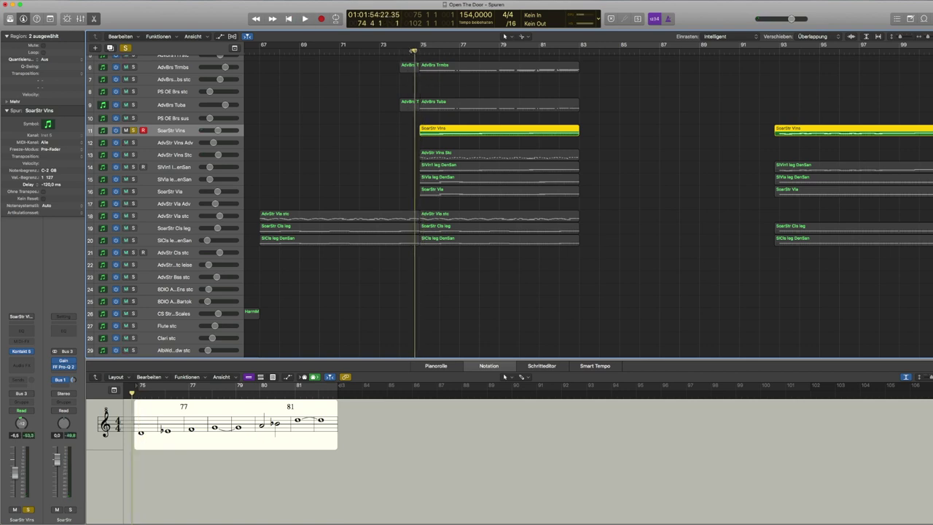
{"action": "key", "text": "space"}
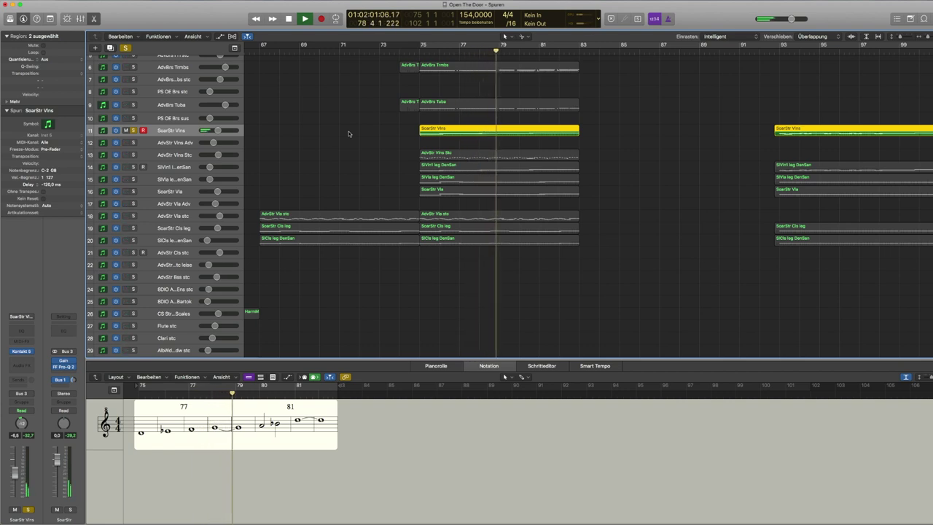
{"action": "key", "text": "space"}
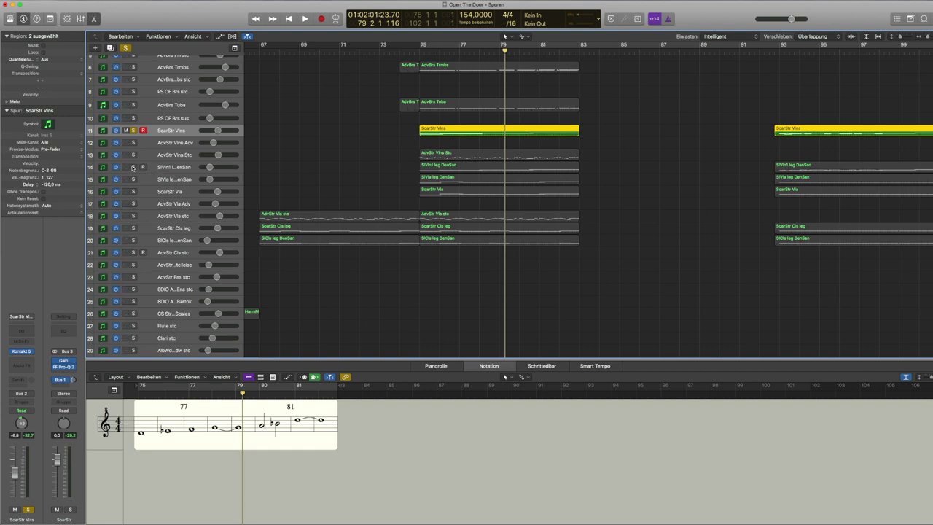
Add SlVln1 leg DenSan to the solo, then open its Kontakt instrument for a look and close it
{"action": "left_click", "coordinate": [133, 167]}
{"action": "left_click", "coordinate": [170, 168]}
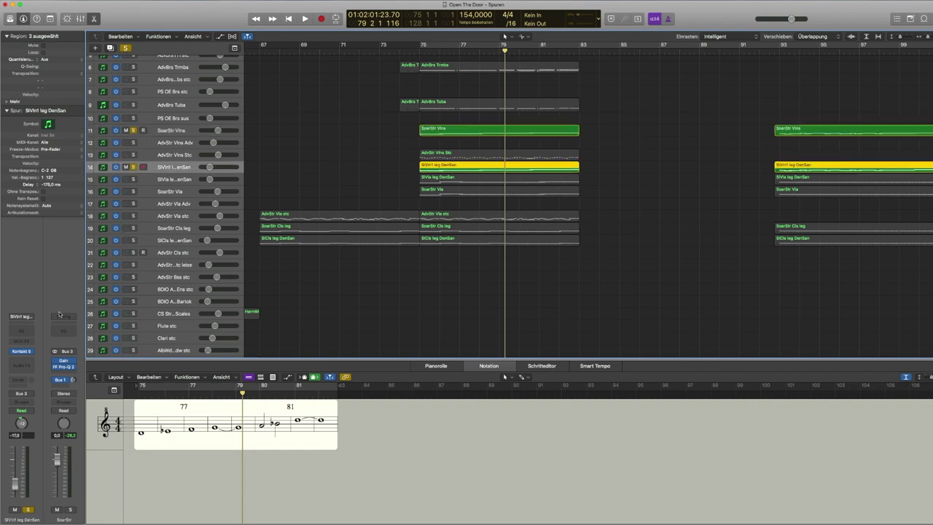
{"action": "key", "text": "v"}
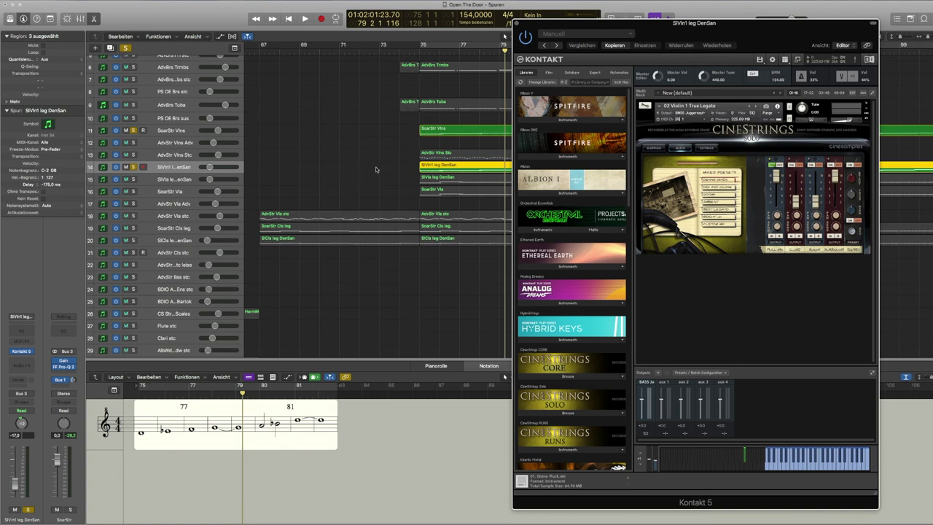
{"action": "left_click", "coordinate": [378, 169]}
{"action": "left_click", "coordinate": [518, 25]}
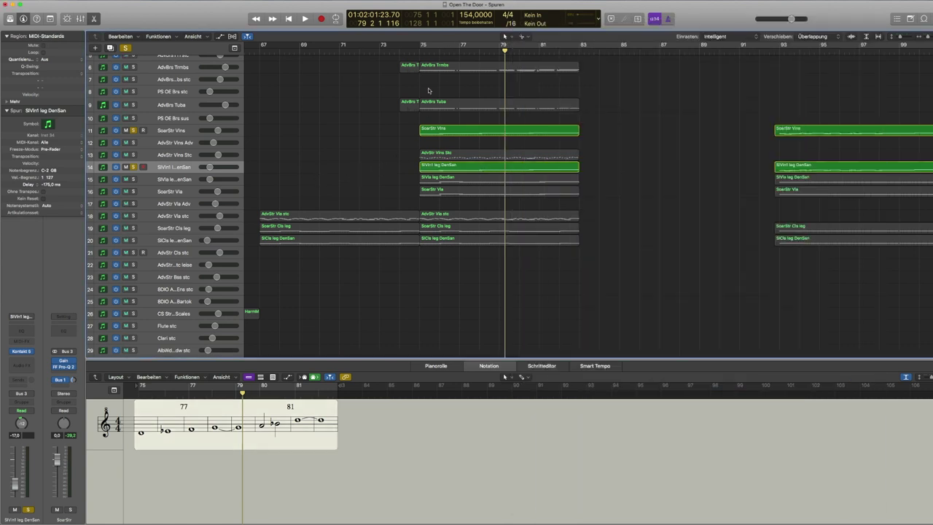
Play SoarStr Vlns alone from bar 74, add SlVln1 leg DenSan during playback, then stop at bar 83 and clear the solos
{"action": "left_click", "coordinate": [414, 50]}
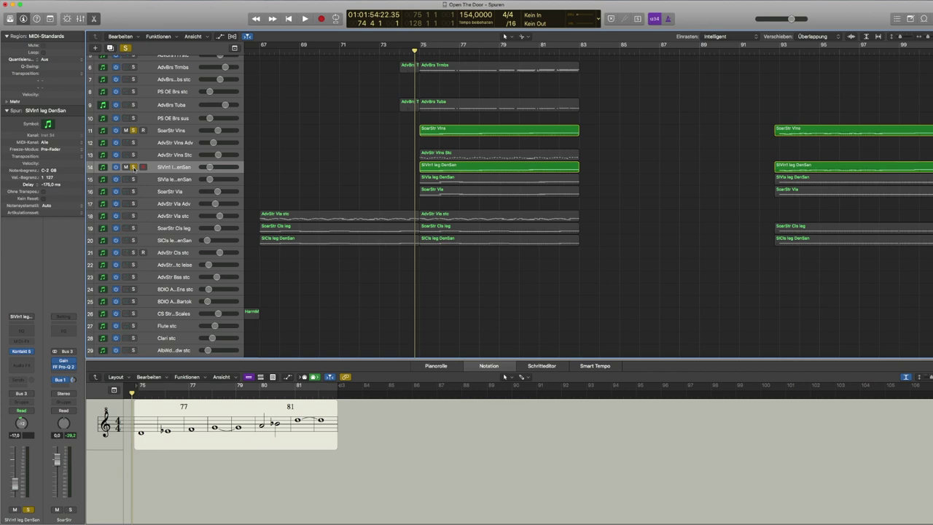
{"action": "left_click", "coordinate": [133, 167]}
{"action": "key", "text": "space"}
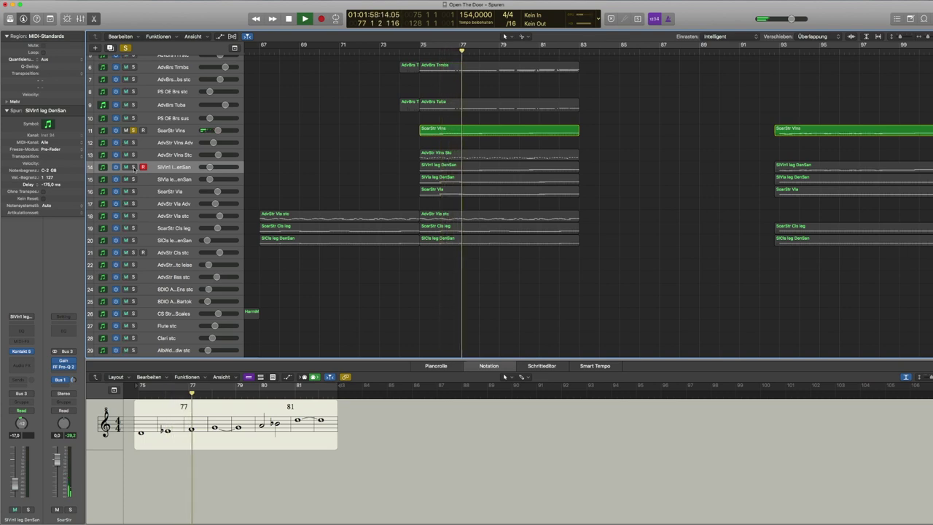
{"action": "left_click", "coordinate": [134, 167]}
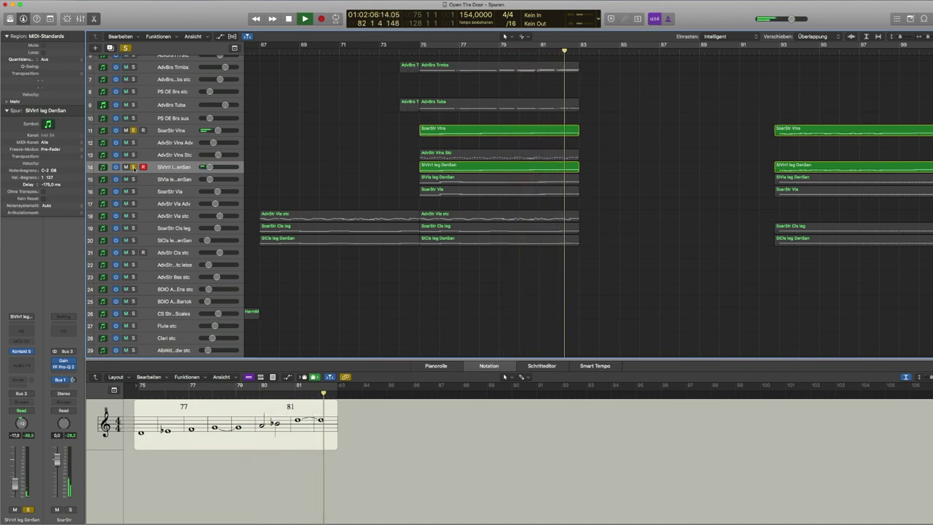
{"action": "scroll", "coordinate": [134, 168], "scroll_direction": "up", "scroll_amount": 1}
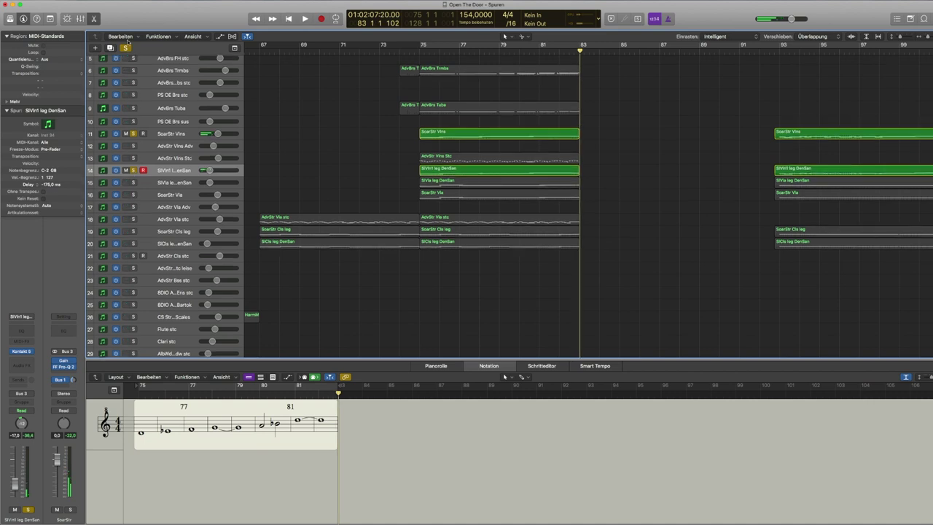
{"action": "key", "text": "ctrl+alt+super+s"}
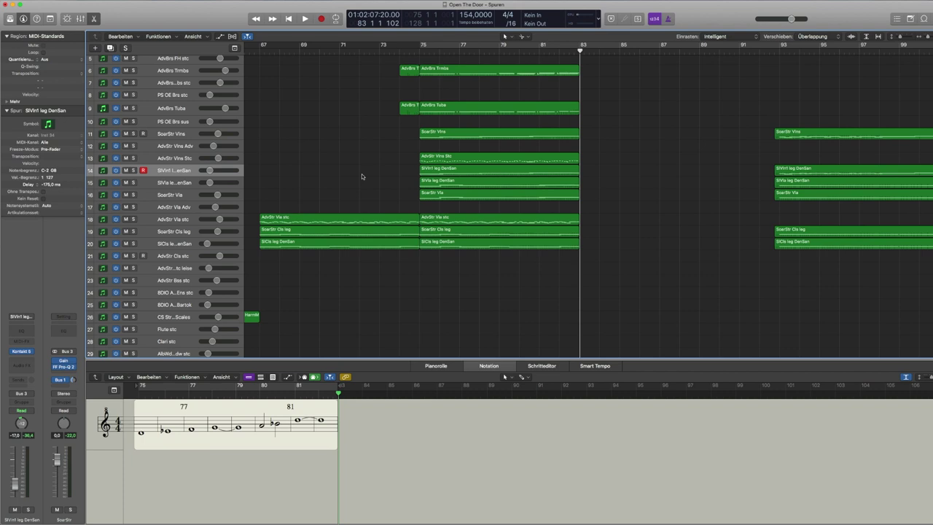
Return the playhead to bar 74 and select the SoarStr Vlns track to view its notation
{"action": "key", "text": "comma"}
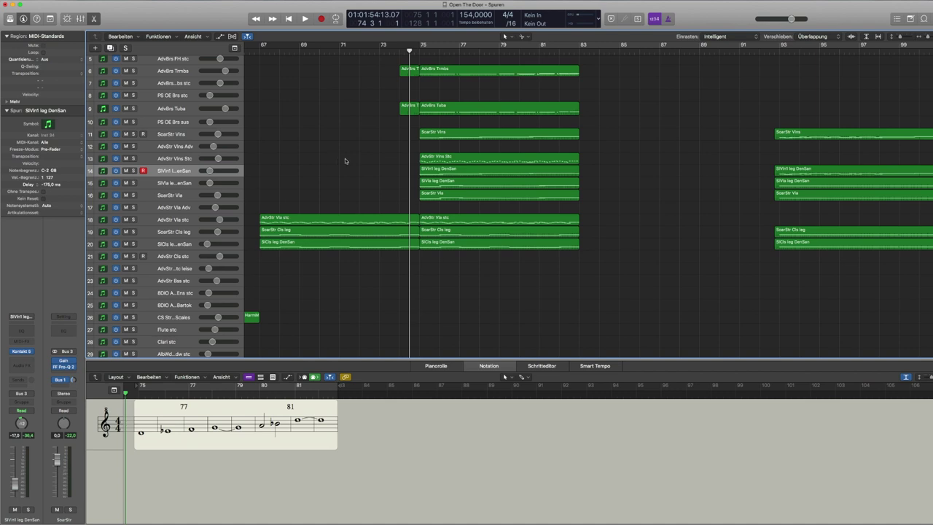
{"action": "scroll", "coordinate": [345, 160], "scroll_direction": "right", "scroll_amount": 1}
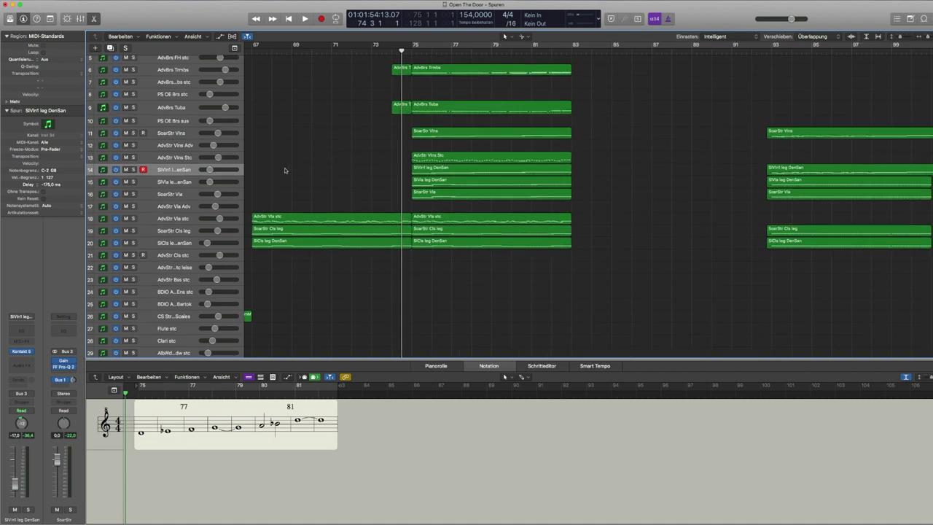
{"action": "left_click", "coordinate": [188, 137]}
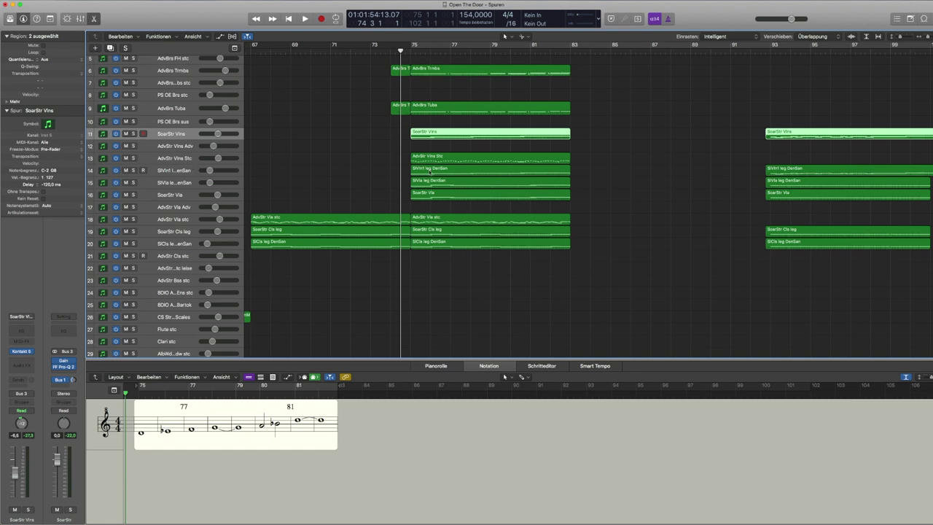
{"action": "scroll", "coordinate": [331, 157], "scroll_direction": "down", "scroll_amount": 3}
Solo AdvStr Vlns Stc together with AdvStr Vla stc, play them from bar 74 to around bar 80, and clear the solos
{"action": "left_click", "coordinate": [185, 119]}
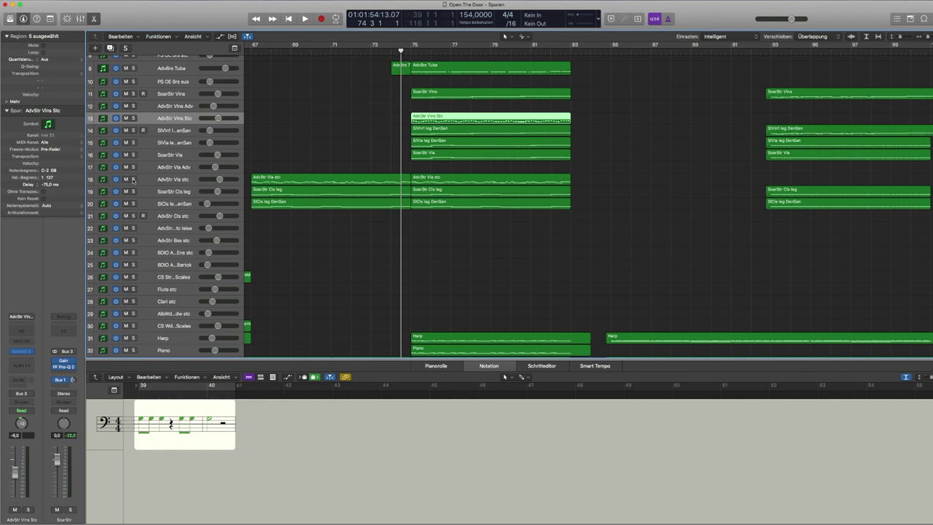
{"action": "left_click", "coordinate": [134, 179]}
{"action": "left_click", "coordinate": [133, 118]}
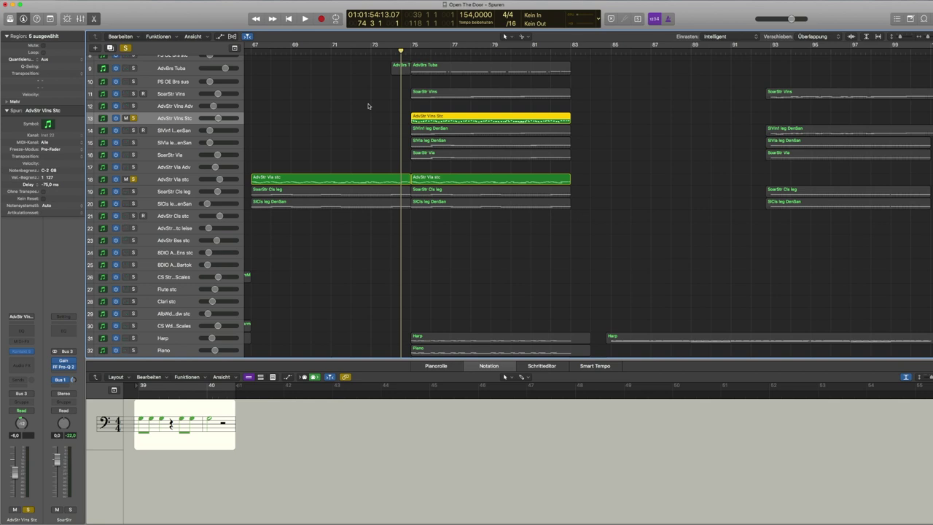
{"action": "key", "text": "space"}
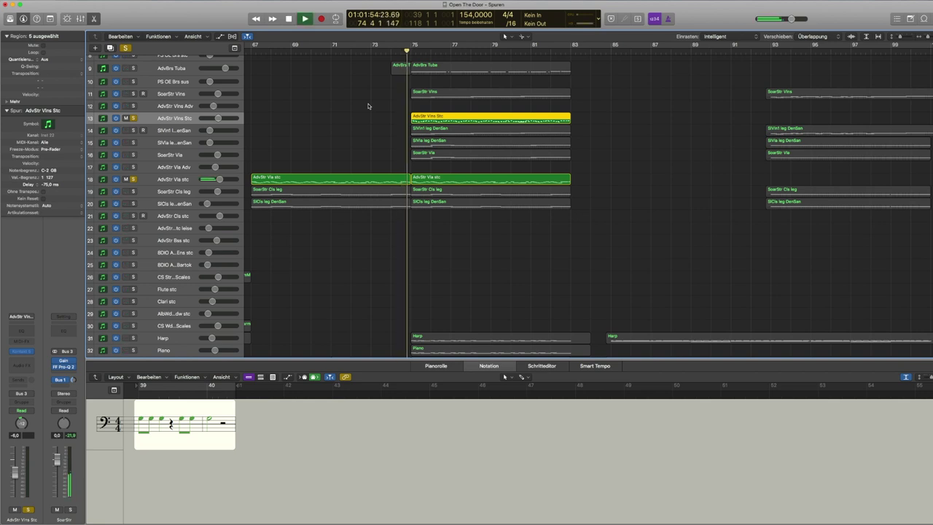
{"action": "key", "text": "space"}
{"action": "left_click", "coordinate": [126, 49]}
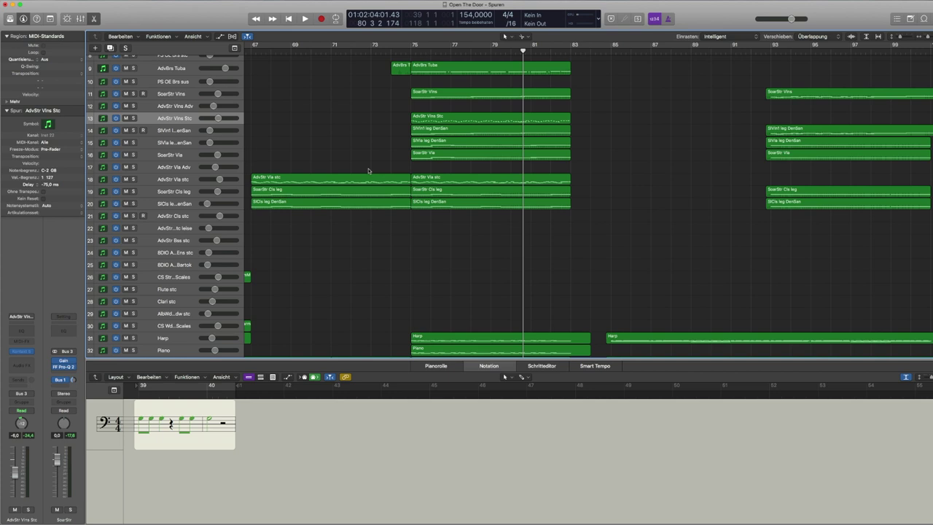
Return the playhead to bar 74 and look over the low string, harp and piano tracks and the arrangement's earlier section
{"action": "left_click", "coordinate": [401, 53]}
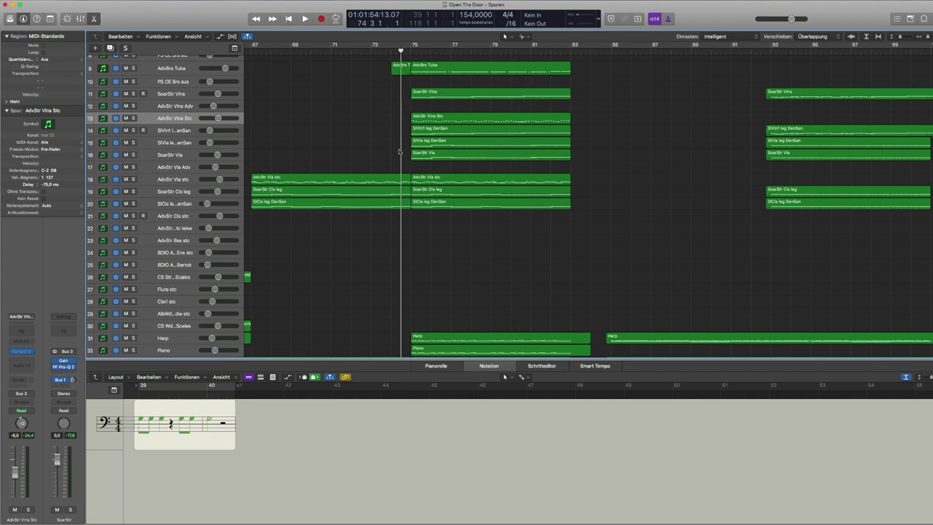
{"action": "scroll", "coordinate": [400, 152], "scroll_direction": "down", "scroll_amount": 4}
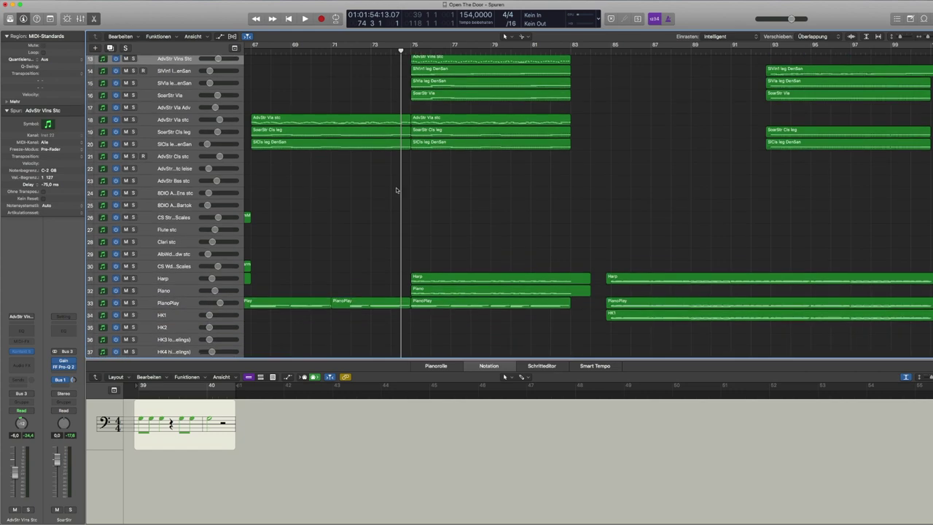
{"action": "scroll", "coordinate": [400, 187], "scroll_direction": "down", "scroll_amount": 3}
{"action": "scroll", "coordinate": [400, 187], "scroll_direction": "up", "scroll_amount": 5}
{"action": "scroll", "coordinate": [400, 187], "scroll_direction": "left", "scroll_amount": 1}
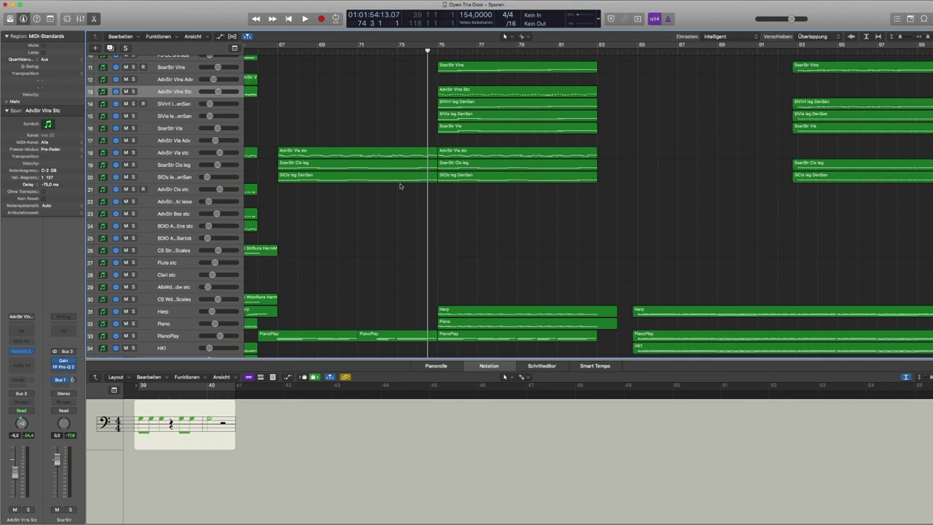
{"action": "scroll", "coordinate": [399, 186], "scroll_direction": "up", "scroll_amount": 5}
{"action": "scroll", "coordinate": [400, 186], "scroll_direction": "left", "scroll_amount": 4}
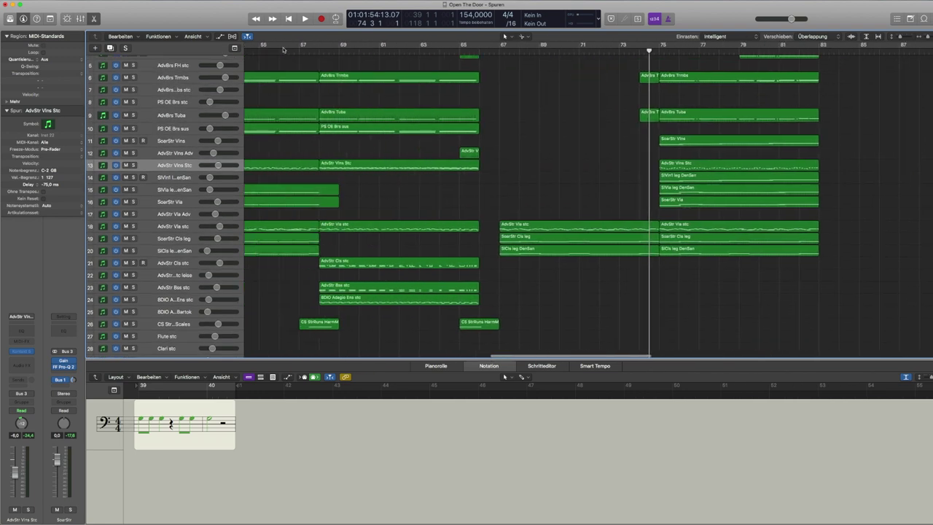
Place the playhead at bar 58, solo the 8DIO Adagio Ens stc track, and play it
{"action": "left_click", "coordinate": [318, 54]}
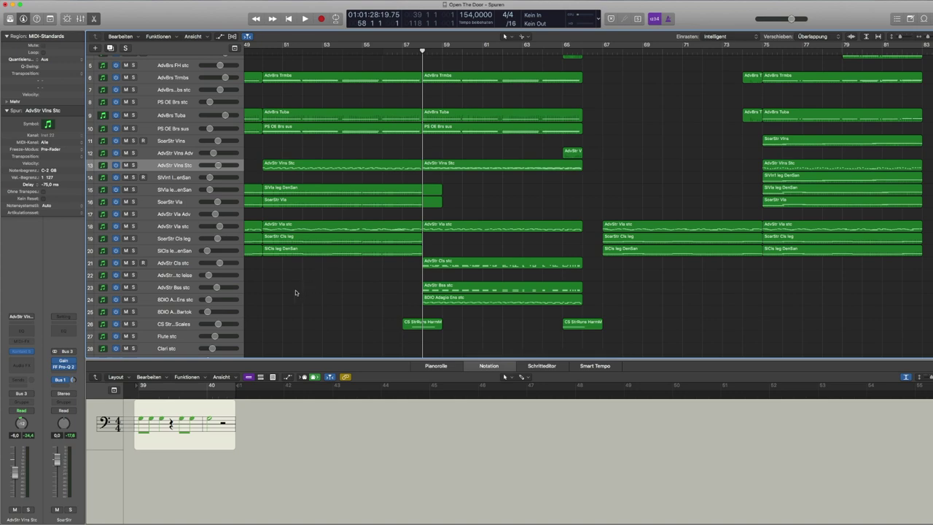
{"action": "scroll", "coordinate": [211, 284], "scroll_direction": "down", "scroll_amount": 2}
{"action": "left_click", "coordinate": [182, 276]}
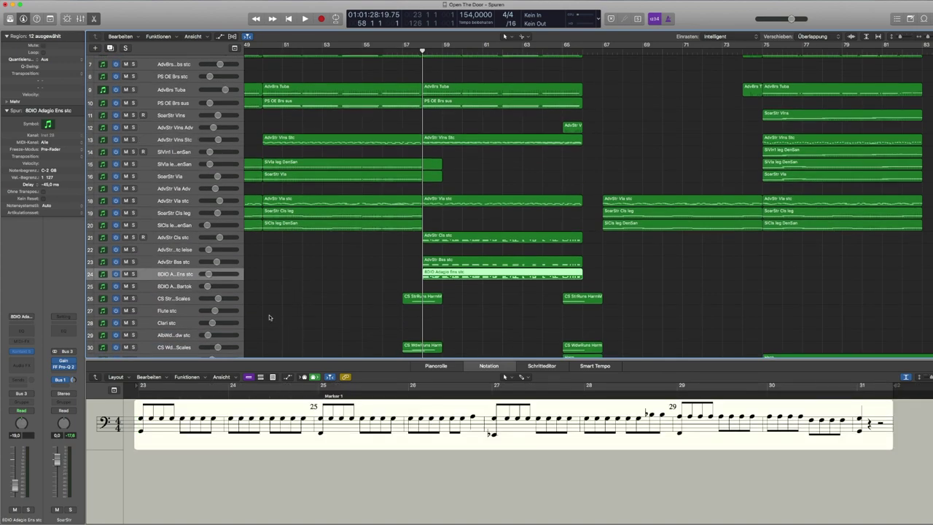
{"action": "left_click", "coordinate": [134, 273]}
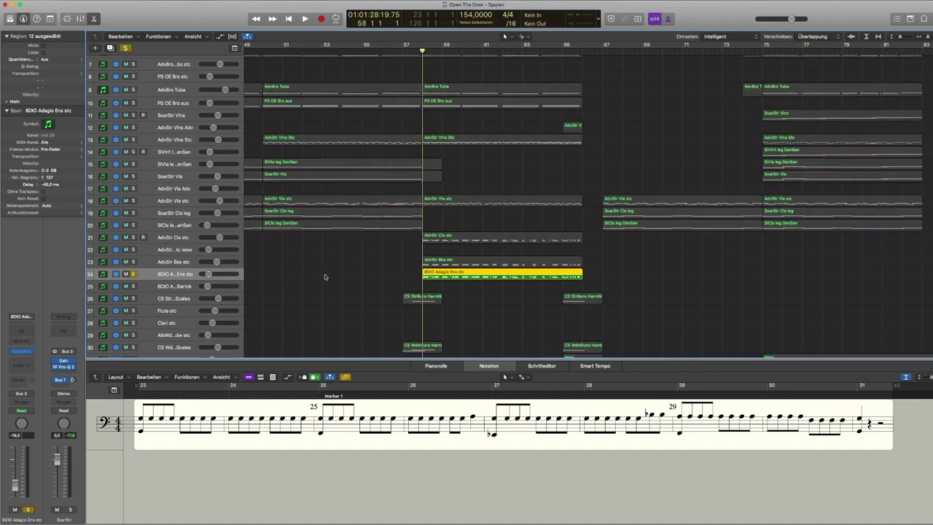
{"action": "key", "text": "space"}
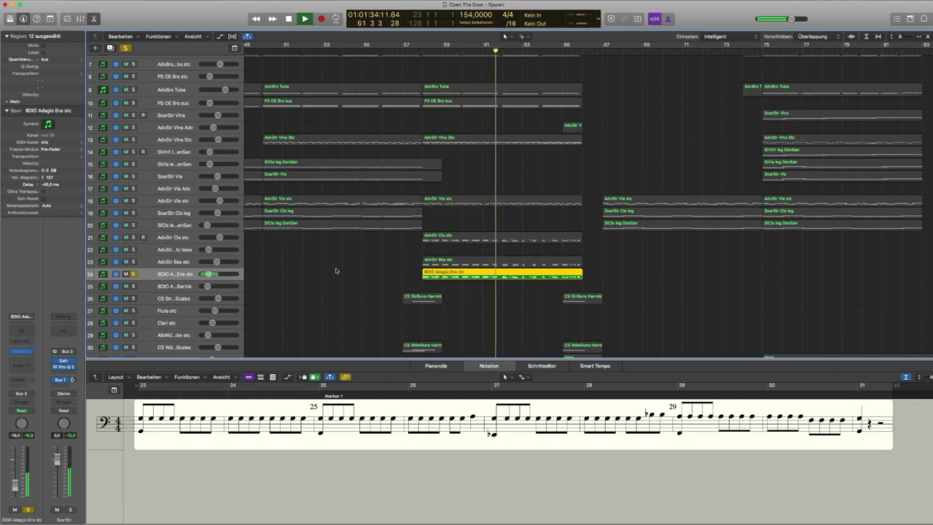
Stop playback and solo the 8DIO Adagio Ens stc, AdvStr Cls stc, AdvStr Vla stc and AdvStr Vlns Stc tracks together
{"action": "key", "text": "space"}
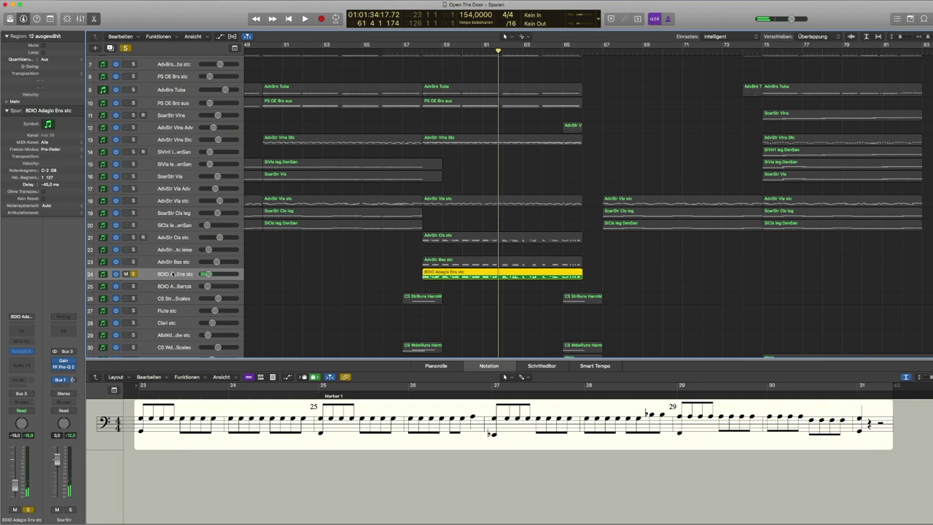
{"action": "left_click", "coordinate": [133, 273]}
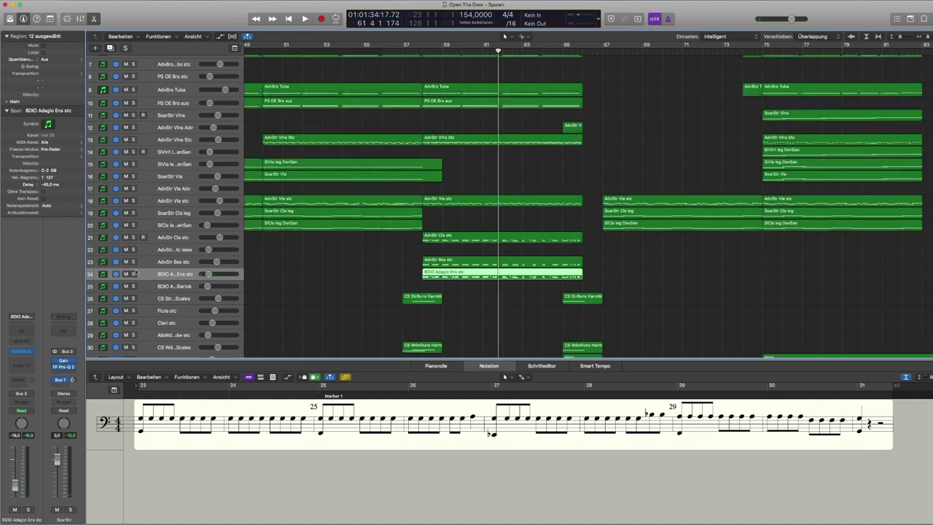
{"action": "left_click", "coordinate": [133, 237]}
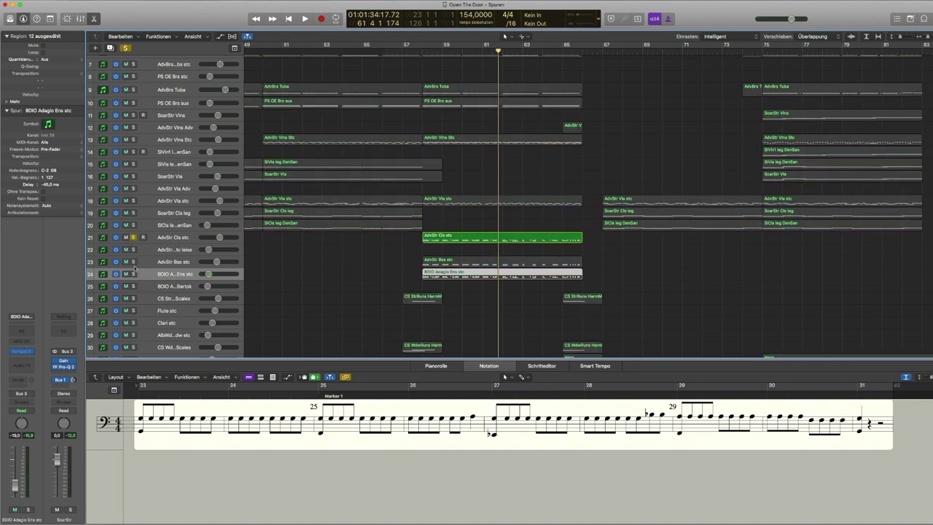
{"action": "left_click", "coordinate": [133, 274]}
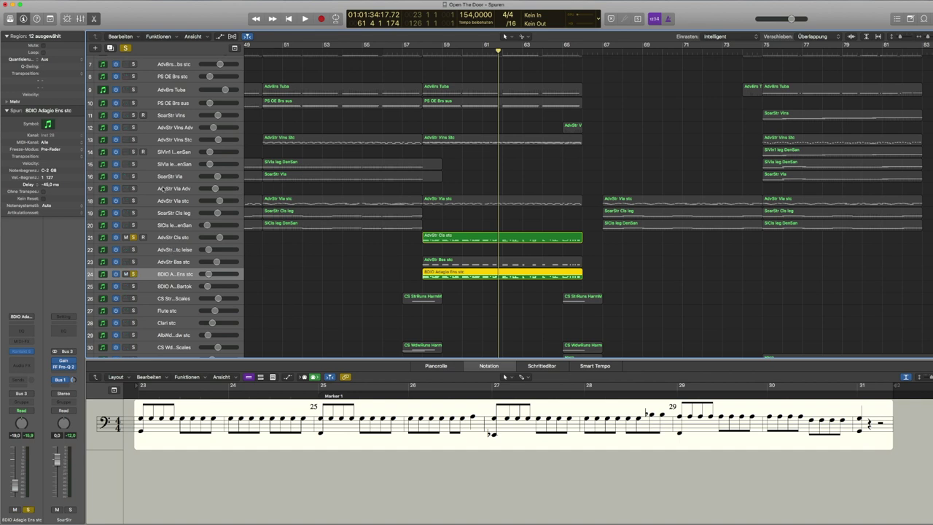
{"action": "left_click", "coordinate": [133, 201]}
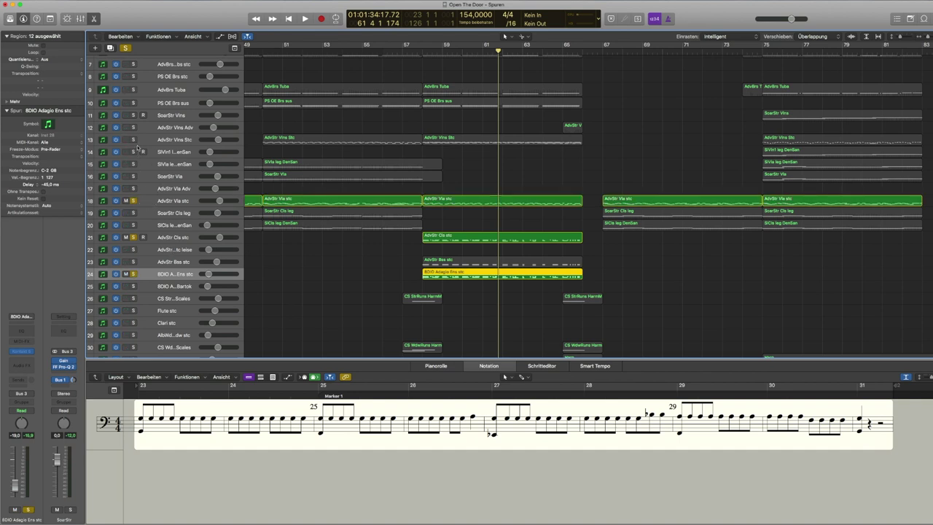
{"action": "left_click", "coordinate": [134, 139]}
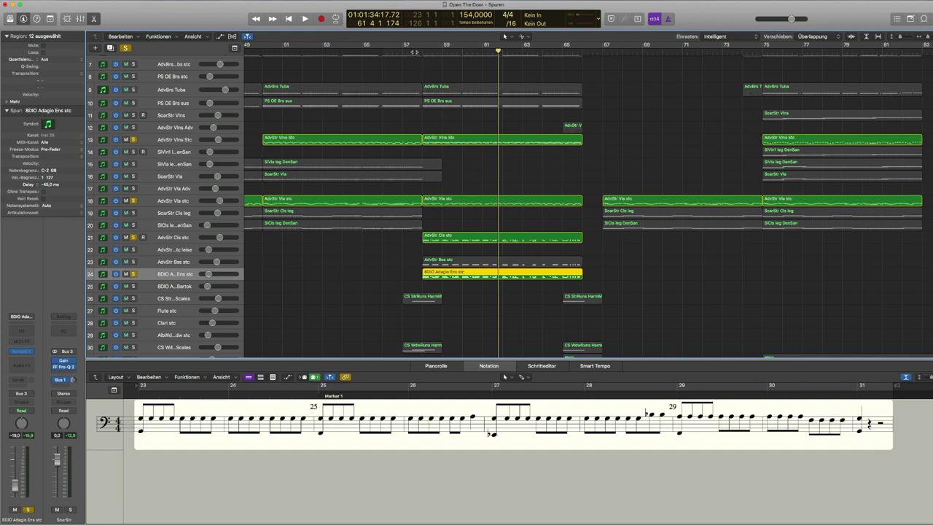
Play the soloed staccato strings from bar 57 to around bar 63, clear all solos and deselect the regions
{"action": "left_click", "coordinate": [414, 53]}
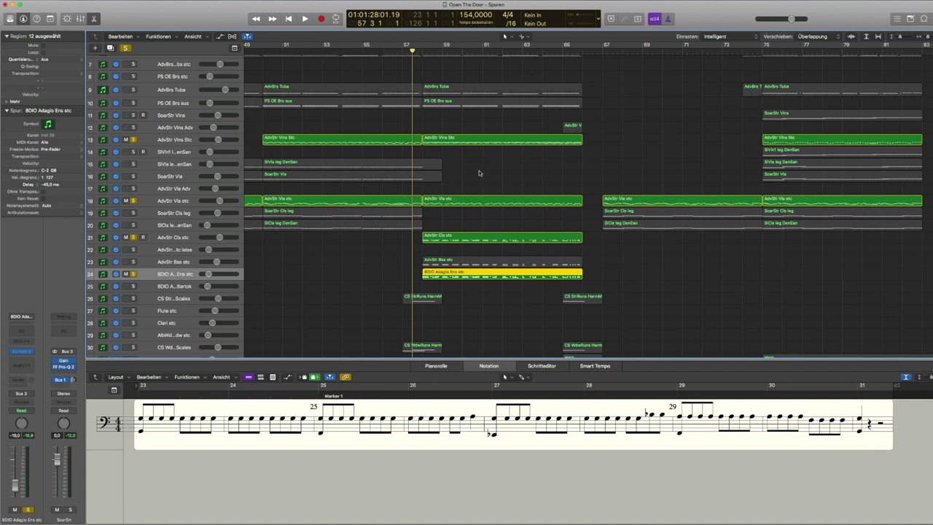
{"action": "key", "text": "space"}
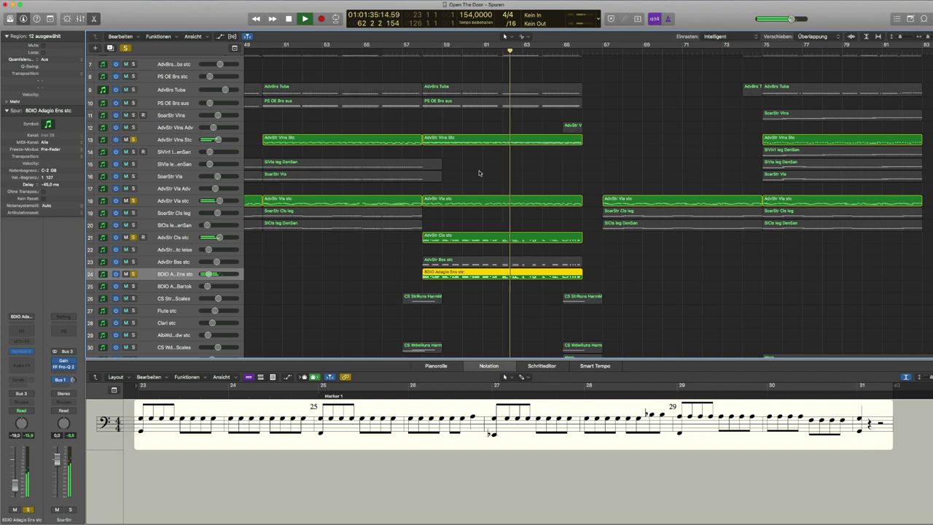
{"action": "key", "text": "space"}
{"action": "key", "text": "super+a"}
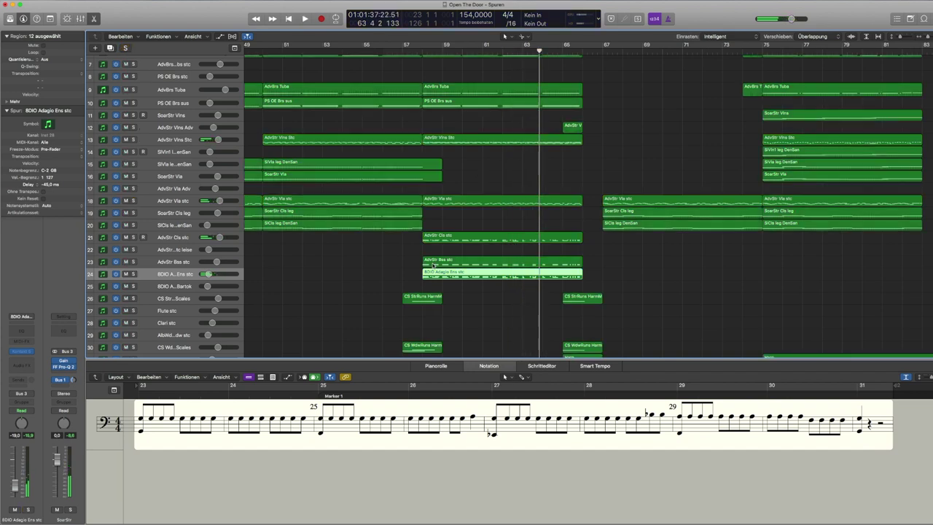
{"action": "left_click", "coordinate": [370, 271]}
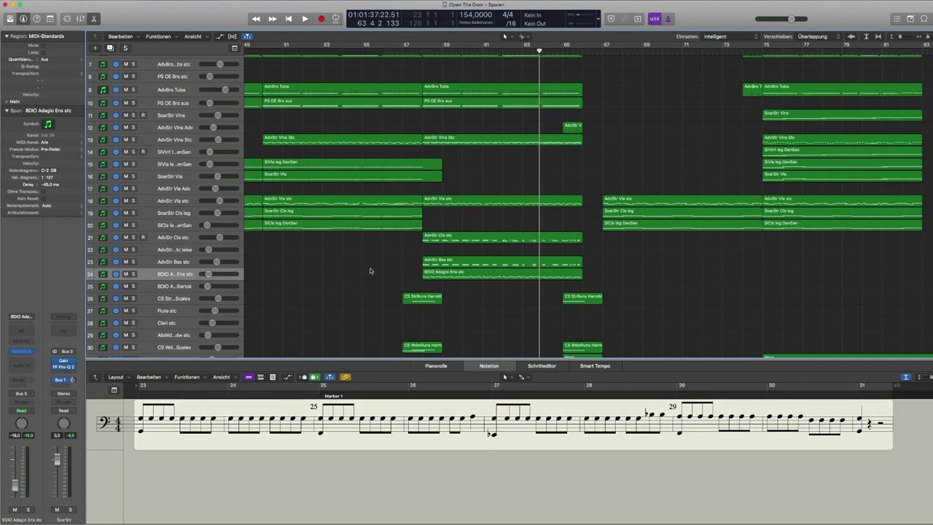
Place the playhead at bar 57 and look over the string, woodwind, piano and percussion tracks around it
{"action": "scroll", "coordinate": [370, 271], "scroll_direction": "down", "scroll_amount": 8}
{"action": "scroll", "coordinate": [370, 270], "scroll_direction": "left", "scroll_amount": 2}
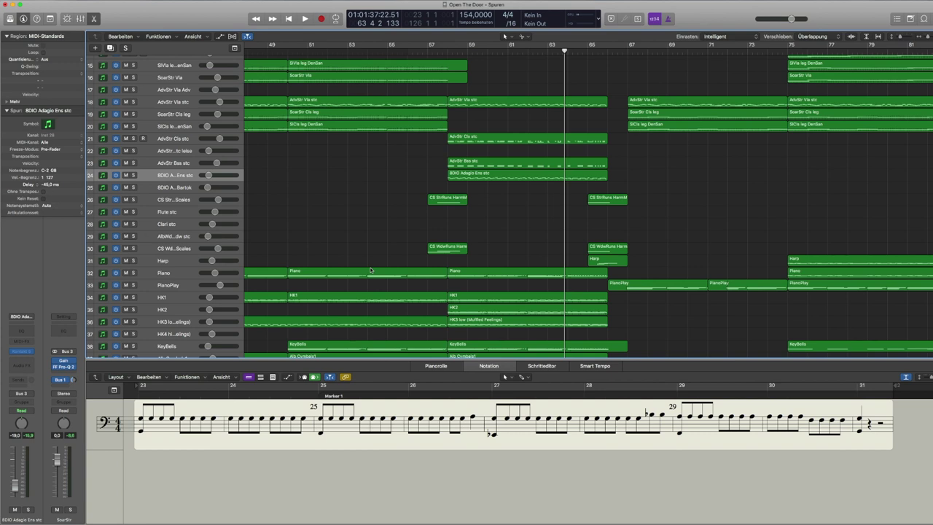
{"action": "left_click", "coordinate": [438, 51]}
{"action": "left_click", "coordinate": [428, 52]}
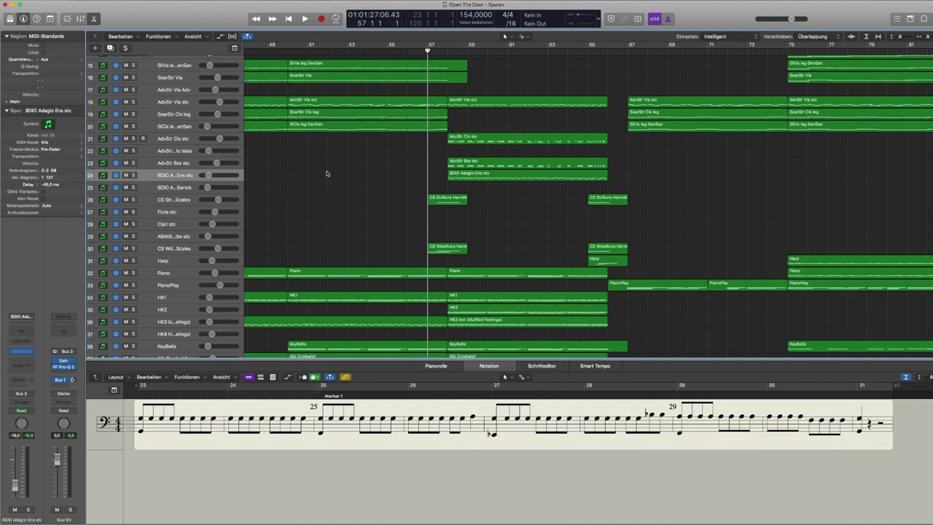
{"action": "scroll", "coordinate": [455, 108], "scroll_direction": "up", "scroll_amount": 3}
{"action": "scroll", "coordinate": [455, 108], "scroll_direction": "up", "scroll_amount": 1}
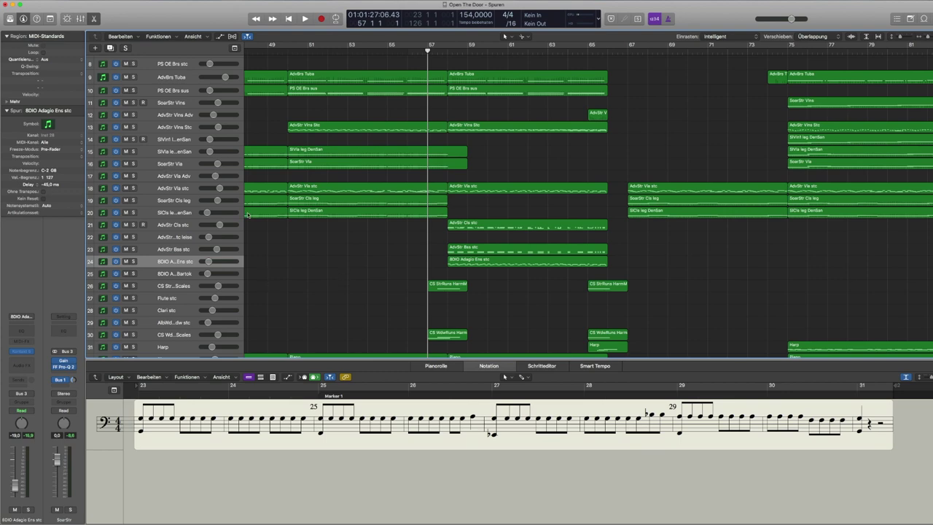
{"action": "scroll", "coordinate": [345, 259], "scroll_direction": "down", "scroll_amount": 8}
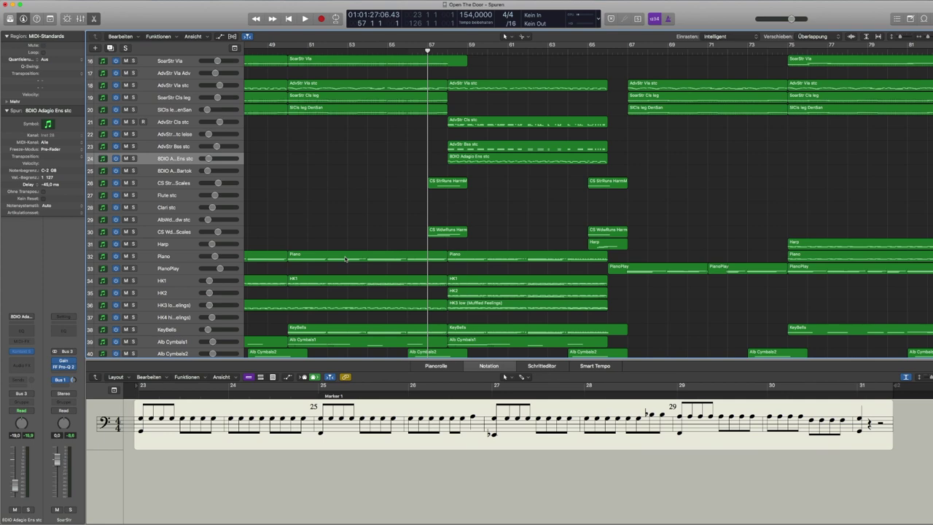
{"action": "scroll", "coordinate": [346, 258], "scroll_direction": "up", "scroll_amount": 2}
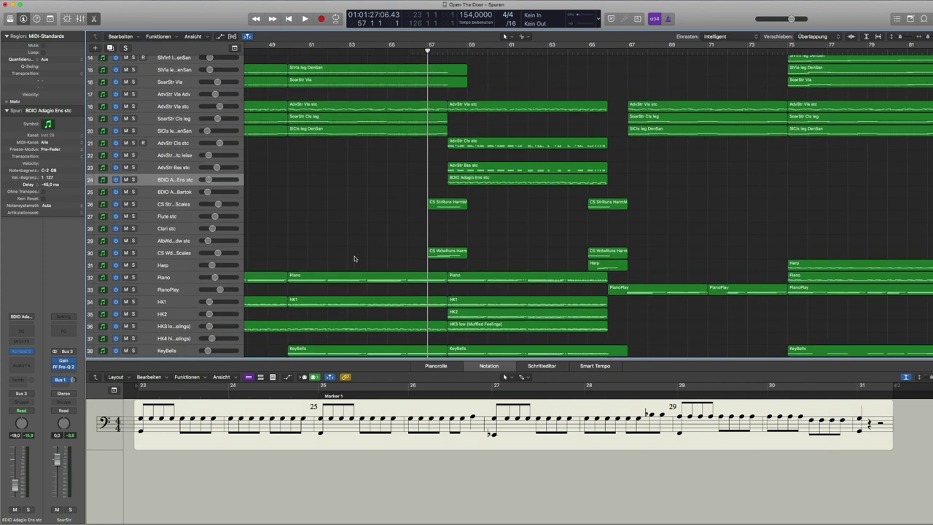
{"action": "scroll", "coordinate": [356, 223], "scroll_direction": "down", "scroll_amount": 7}
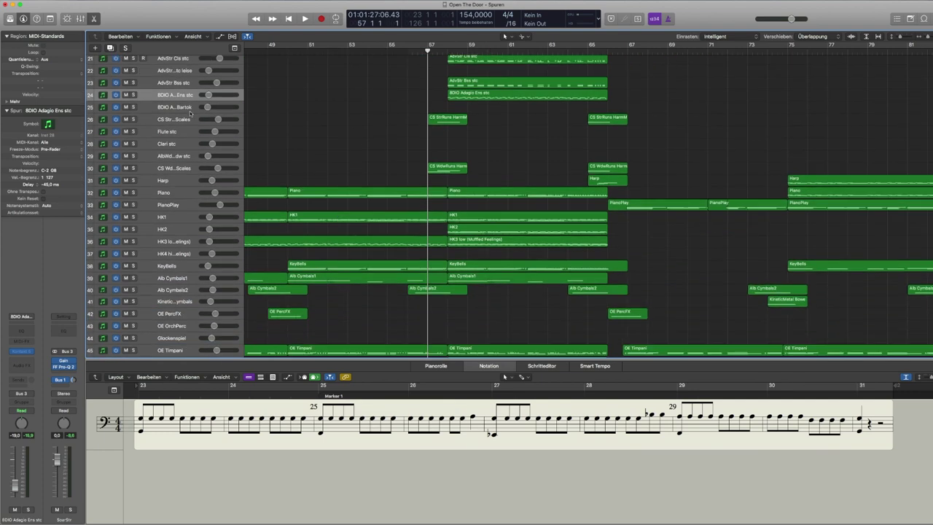
Select the CS StrRuns track to view its notation, solo it together with the CS WdwRuns track, and clear the solos
{"action": "left_click", "coordinate": [213, 123]}
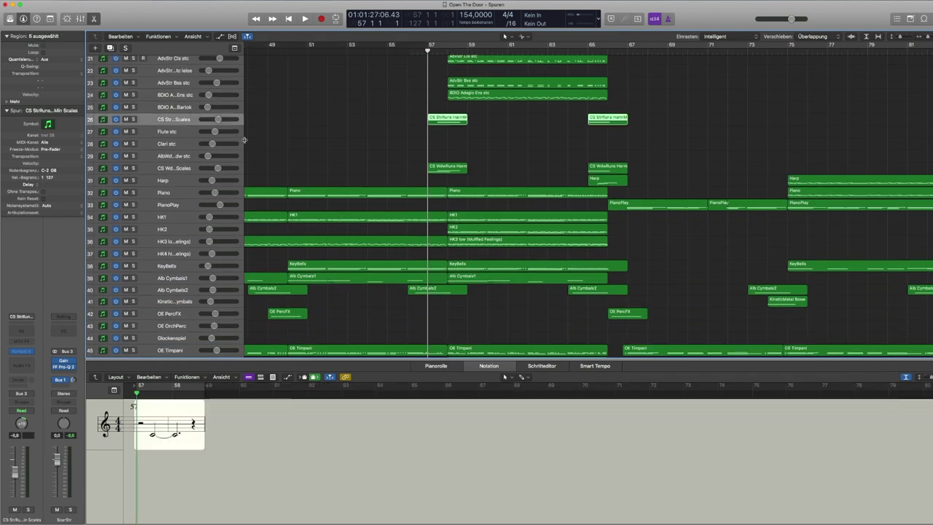
{"action": "left_click", "coordinate": [133, 120]}
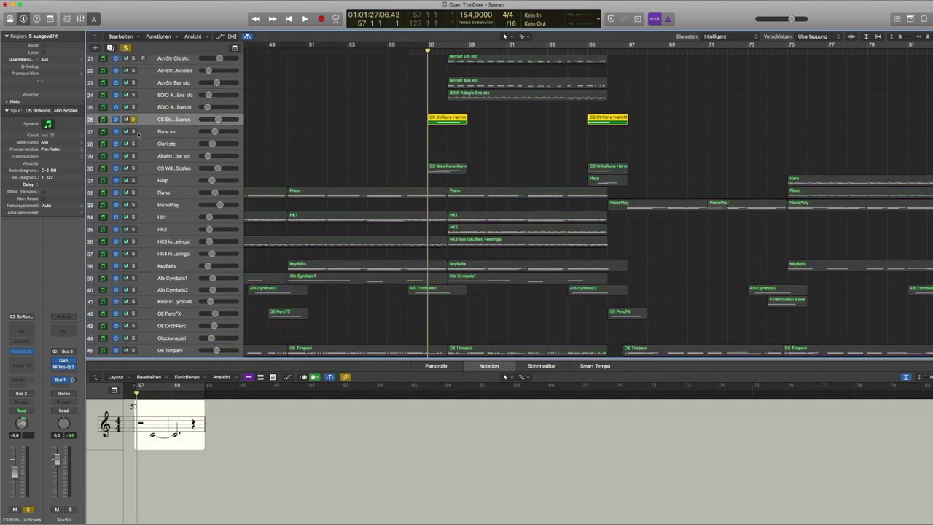
{"action": "left_click", "coordinate": [133, 167]}
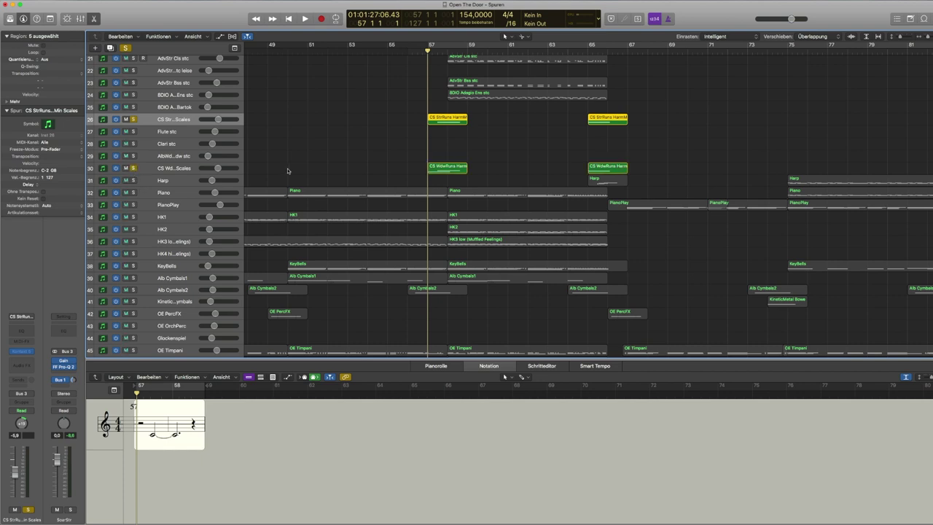
{"action": "key", "text": "ctrl+s"}
{"action": "key", "text": "ctrl+s"}
{"action": "scroll", "coordinate": [384, 82], "scroll_direction": "up", "scroll_amount": 3}
{"action": "left_click", "coordinate": [127, 51]}
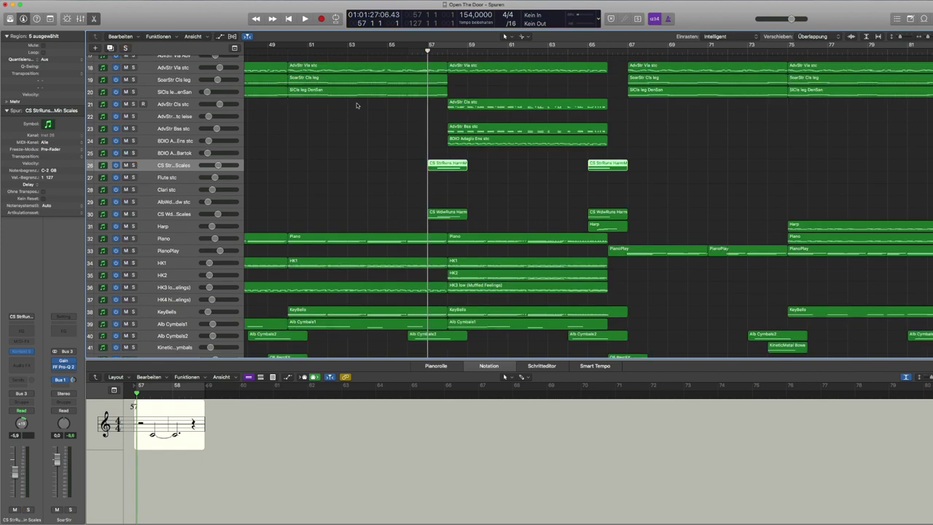
Play the full arrangement briefly from bar 57 and again from bar 55, and return the playhead to bar 55
{"action": "key", "text": "space"}
{"action": "left_click", "coordinate": [386, 51]}
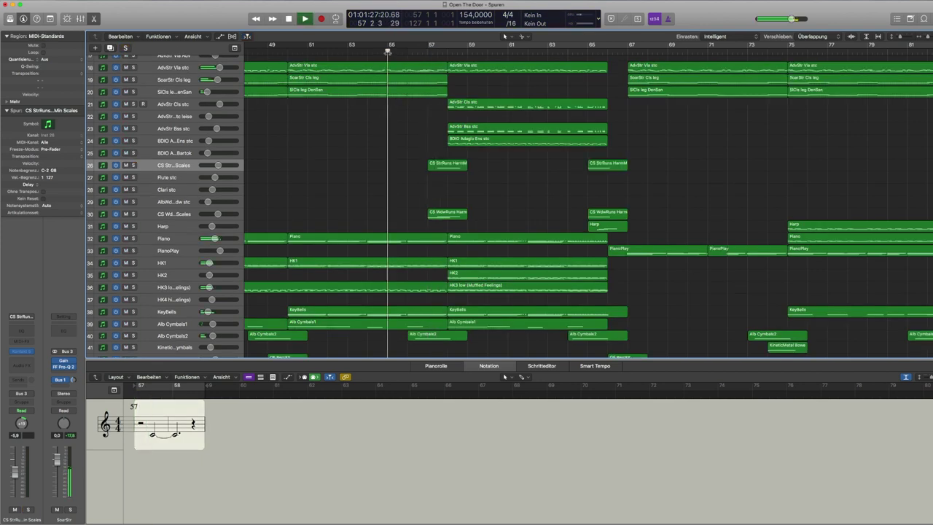
{"action": "key", "text": "space"}
{"action": "key", "text": "space"}
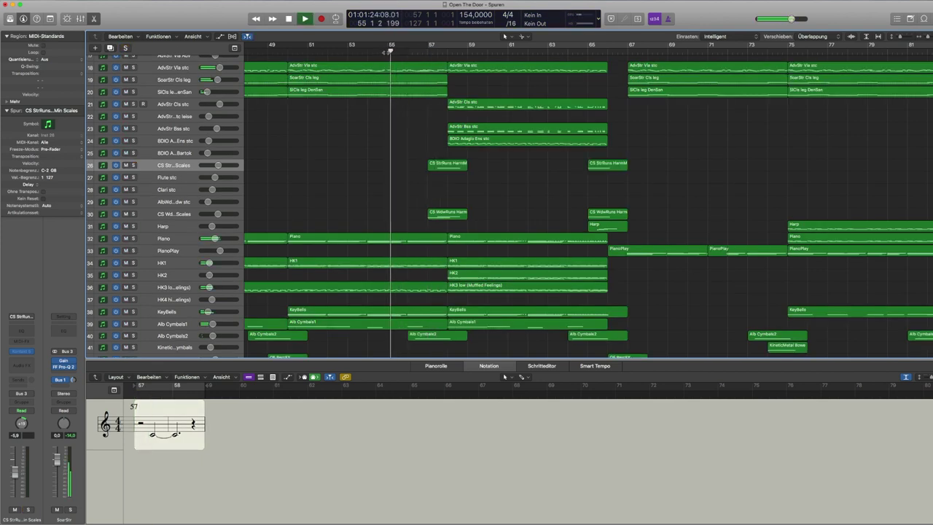
{"action": "key", "text": "space"}
{"action": "left_click", "coordinate": [382, 51]}
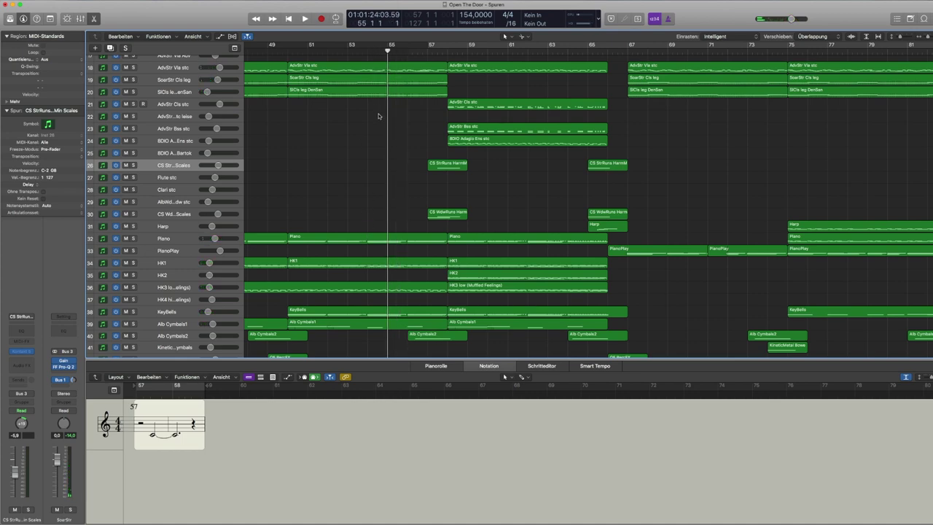
Look over the brass, string and woodwind tracks and put the playhead back at bar 55
{"action": "scroll", "coordinate": [378, 117], "scroll_direction": "up", "scroll_amount": 4}
{"action": "scroll", "coordinate": [378, 117], "scroll_direction": "down", "scroll_amount": 2}
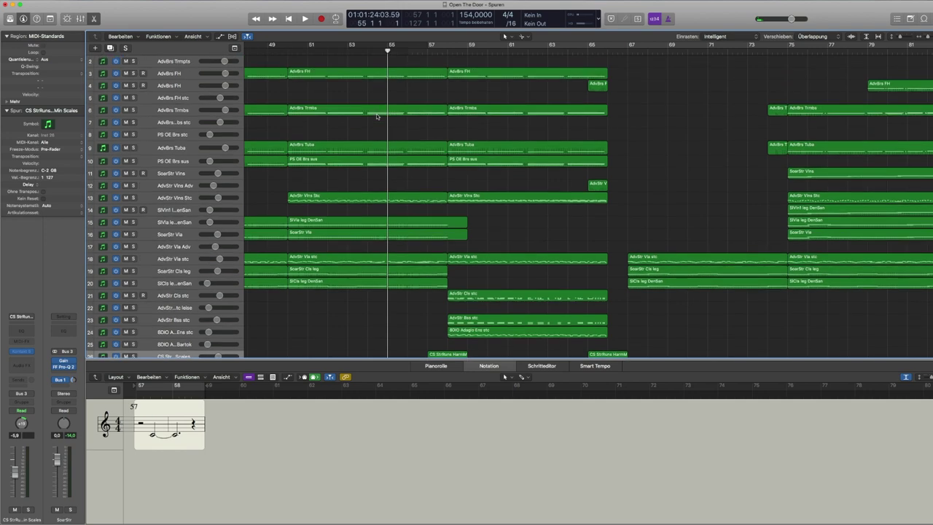
{"action": "scroll", "coordinate": [385, 133], "scroll_direction": "down", "scroll_amount": 2}
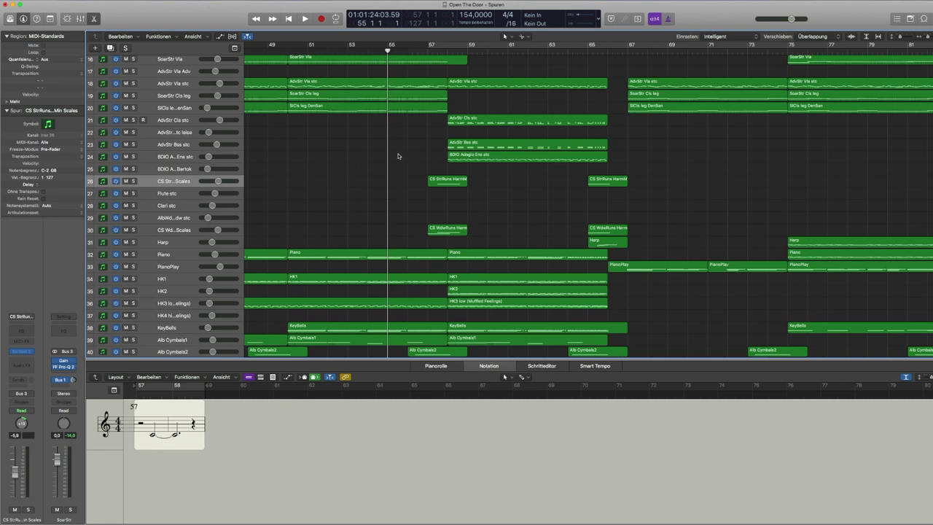
{"action": "scroll", "coordinate": [398, 156], "scroll_direction": "right", "scroll_amount": 3}
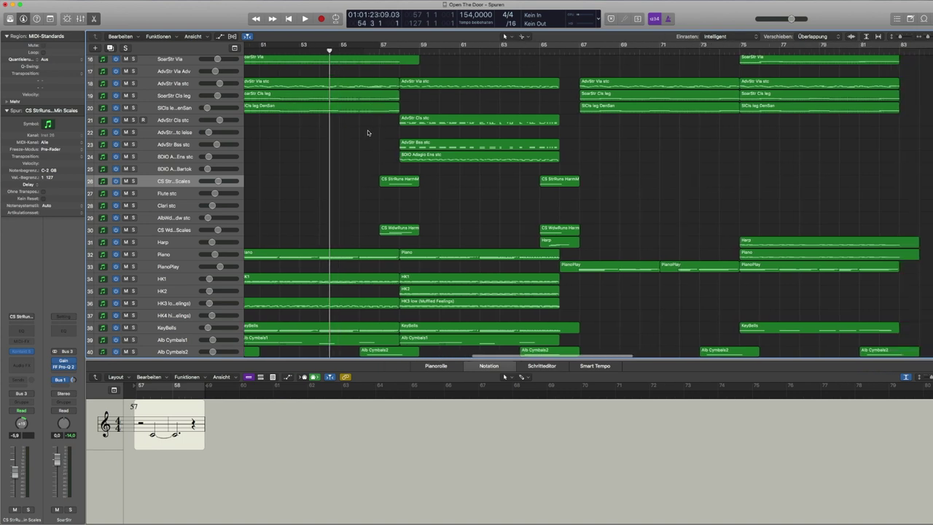
{"action": "scroll", "coordinate": [357, 142], "scroll_direction": "left", "scroll_amount": 1}
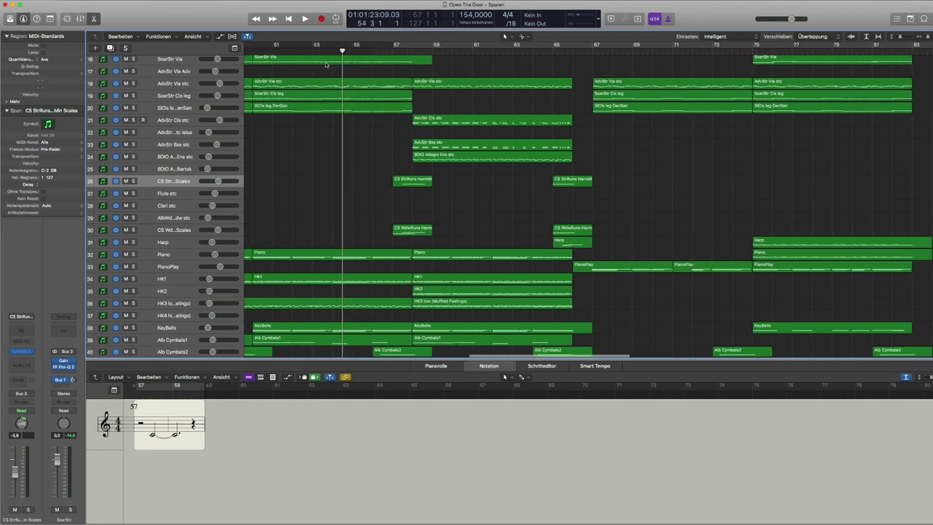
{"action": "left_click", "coordinate": [352, 45]}
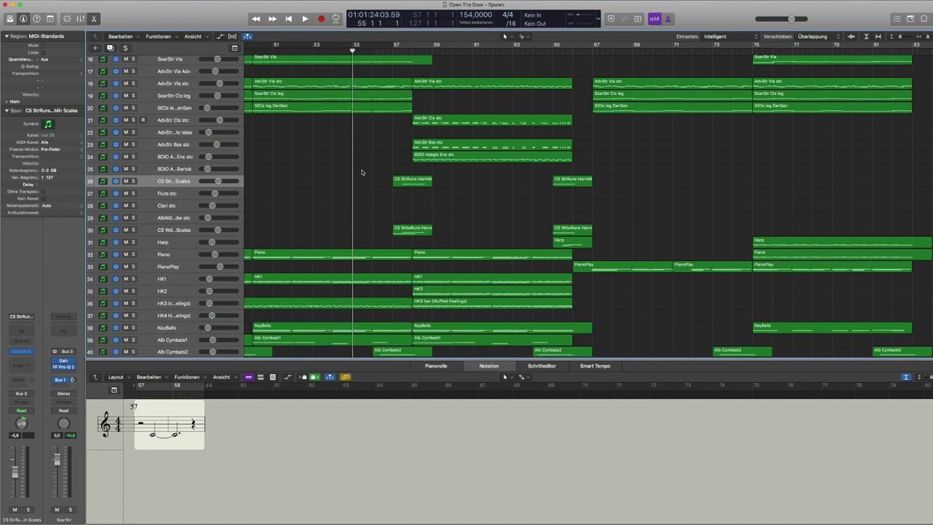
View the notation of the CS StrRuns and CS WdwRuns regions at bar 57, one after the other, and deselect them
{"action": "left_click", "coordinate": [397, 182]}
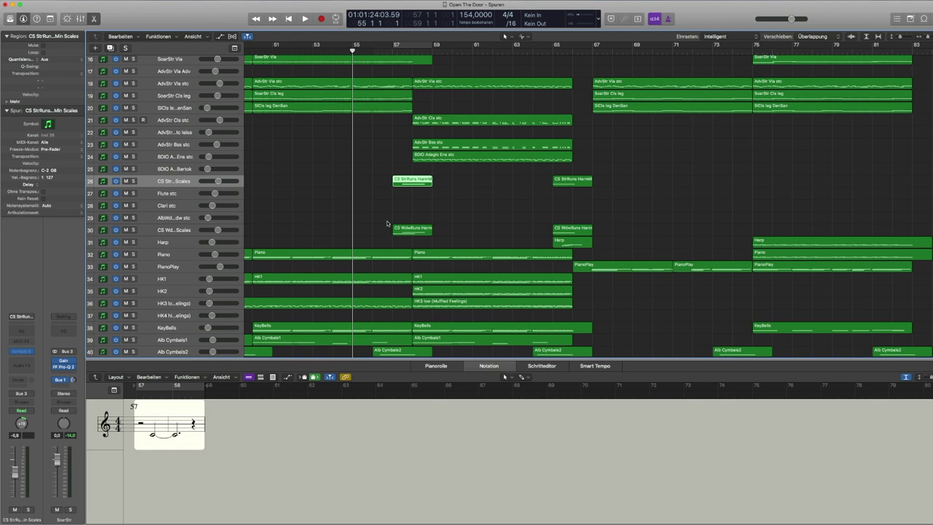
{"action": "left_click", "coordinate": [407, 230]}
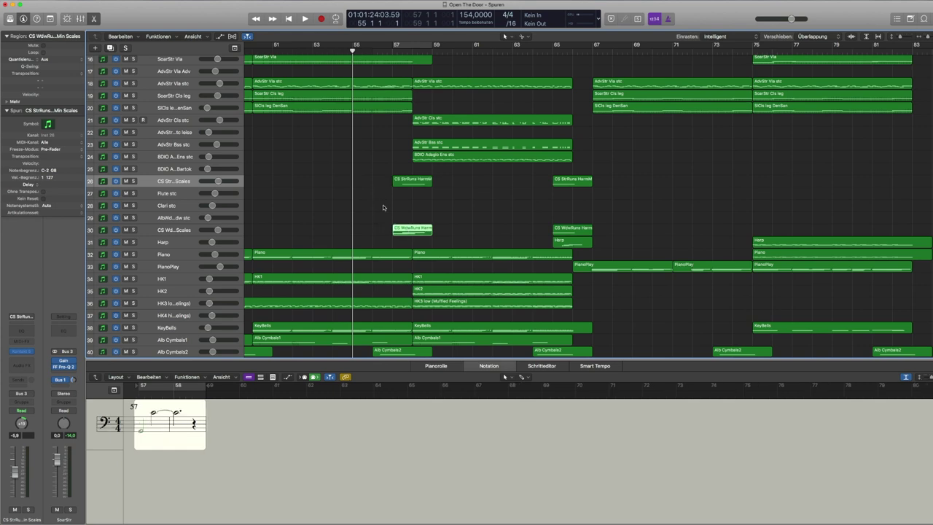
{"action": "left_click", "coordinate": [384, 205]}
Play the full arrangement from bar 56 through the runs at bar 57 and stop playback
{"action": "key", "text": "period"}
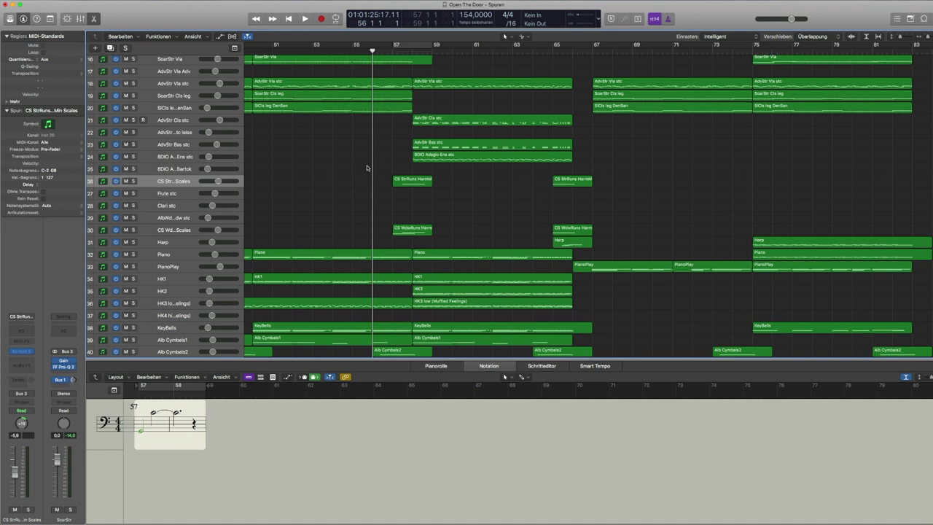
{"action": "key", "text": "space"}
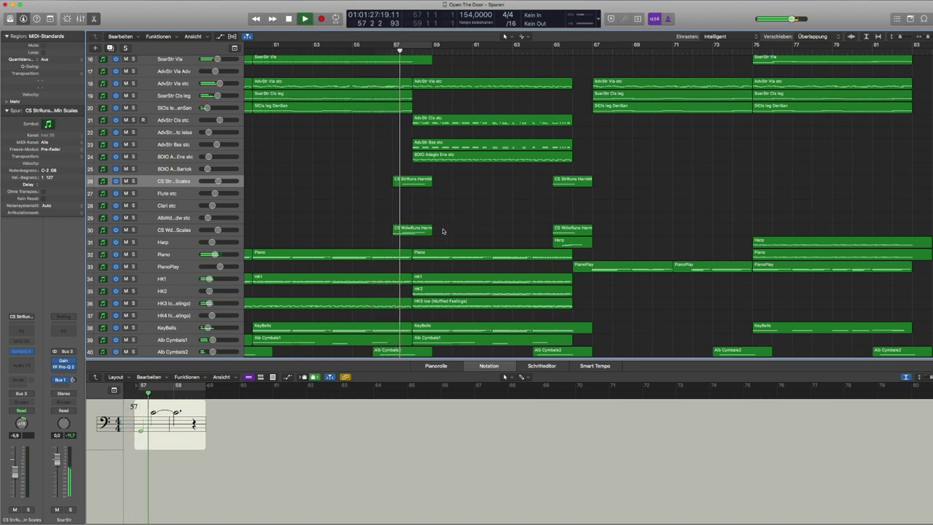
{"action": "key", "text": "space"}
Solo the CS StrRuns and CS WdwRuns tracks together and play their runs from just before bar 57
{"action": "left_click", "coordinate": [133, 181]}
{"action": "left_click", "coordinate": [133, 229]}
{"action": "key", "text": "space"}
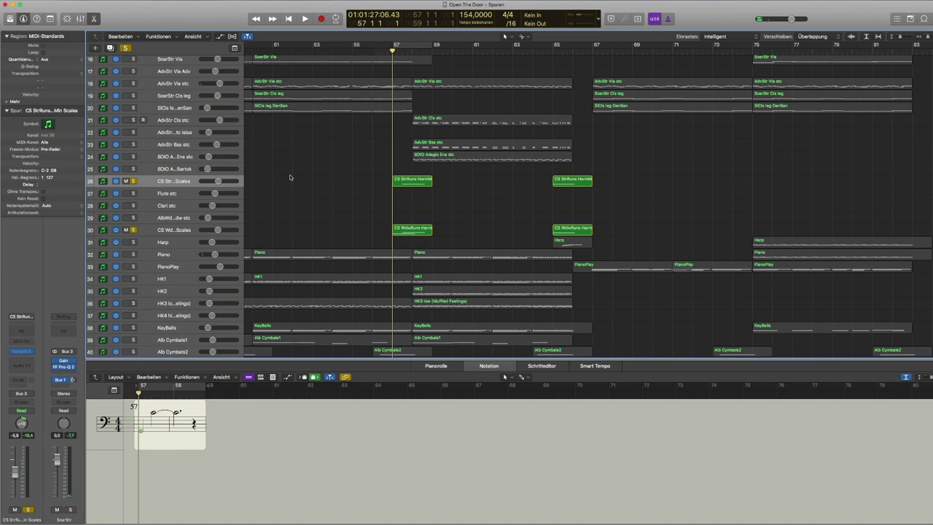
{"action": "key", "text": "space"}
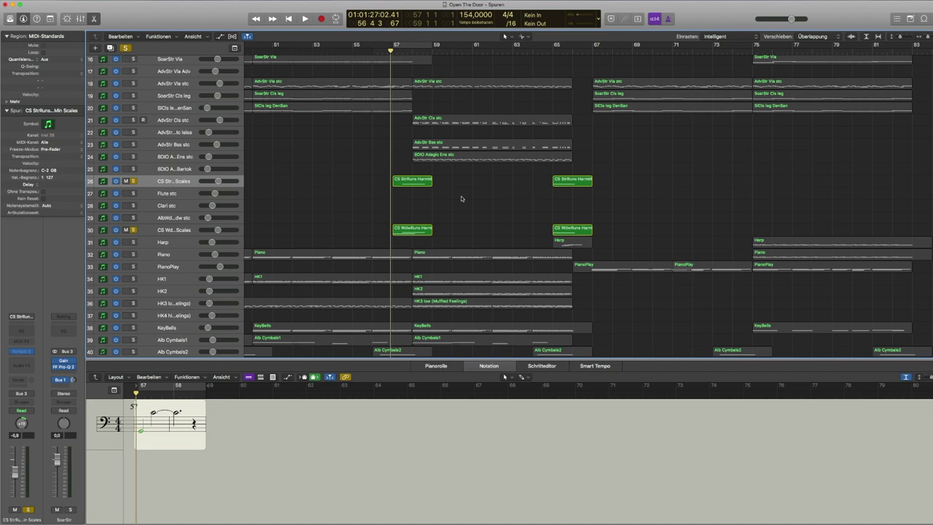
{"action": "key", "text": "space"}
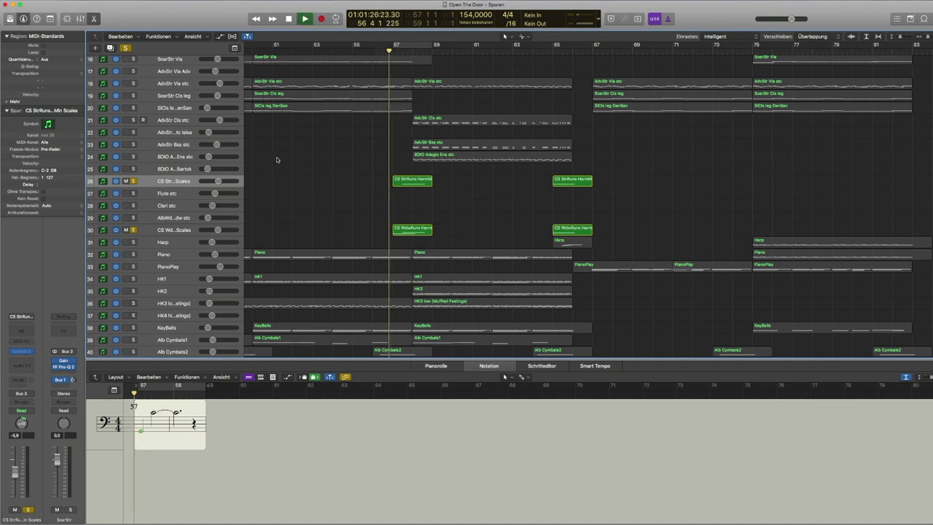
Clear all solos, play the runs at bar 57 within the full arrangement and stop playback around bar 60
{"action": "left_click", "coordinate": [125, 48]}
{"action": "key", "text": "space"}
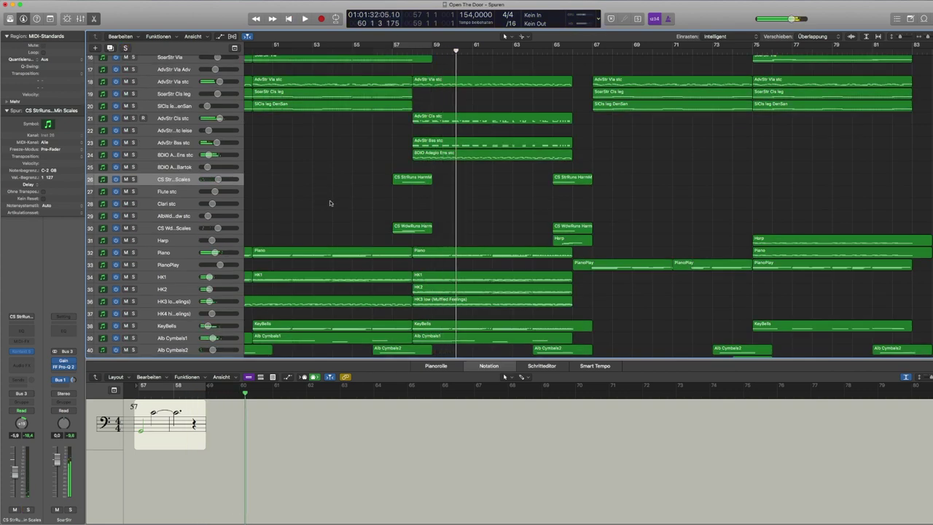
View the notation of the Piano region that starts at bar 50 and set the playhead to bar 50
{"action": "scroll", "coordinate": [402, 182], "scroll_direction": "left", "scroll_amount": 5}
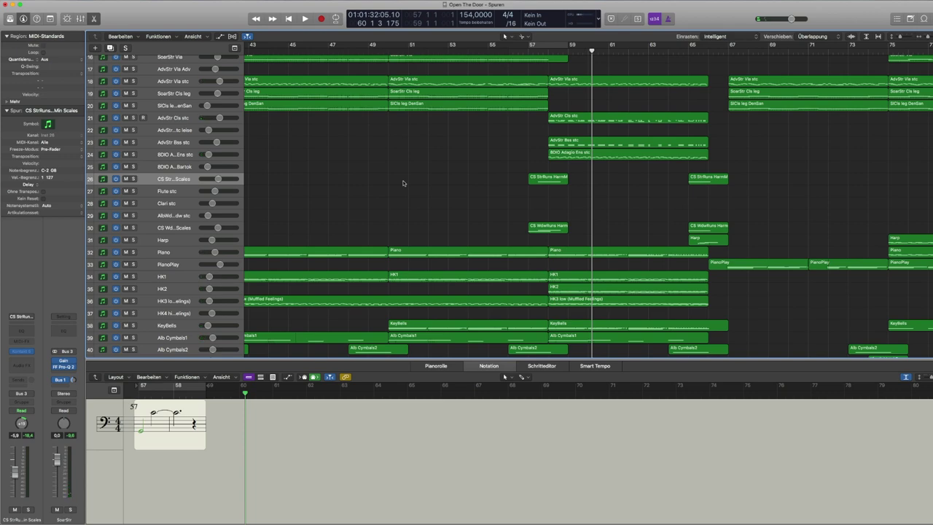
{"action": "scroll", "coordinate": [403, 179], "scroll_direction": "down", "scroll_amount": 2}
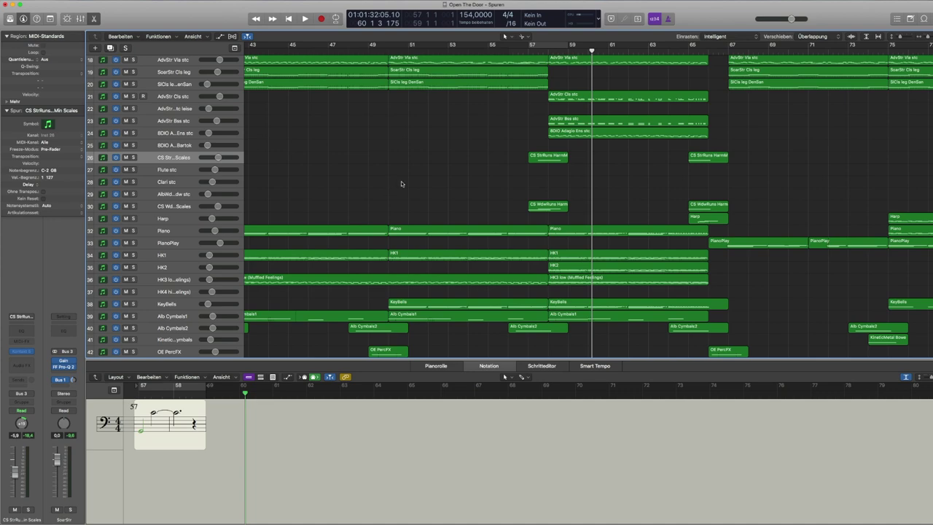
{"action": "scroll", "coordinate": [401, 181], "scroll_direction": "down", "scroll_amount": 7}
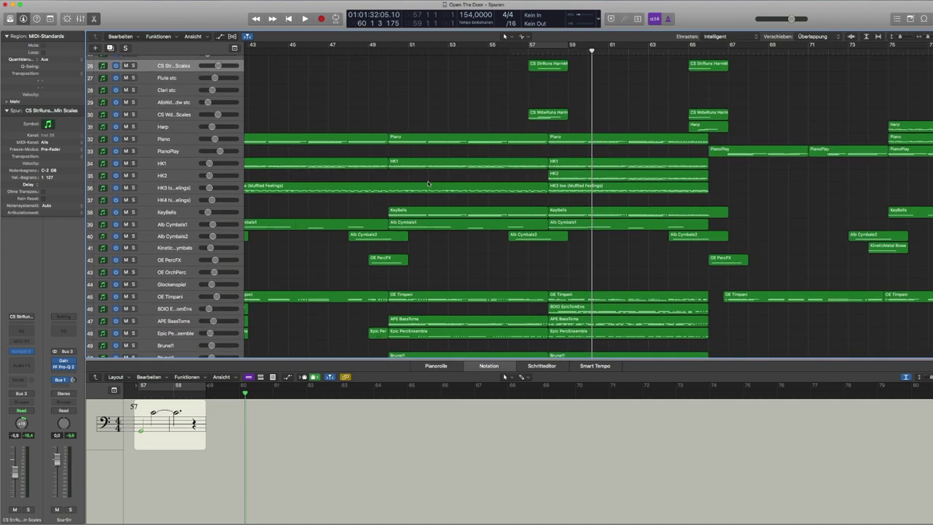
{"action": "left_click", "coordinate": [533, 51]}
{"action": "left_click", "coordinate": [490, 142]}
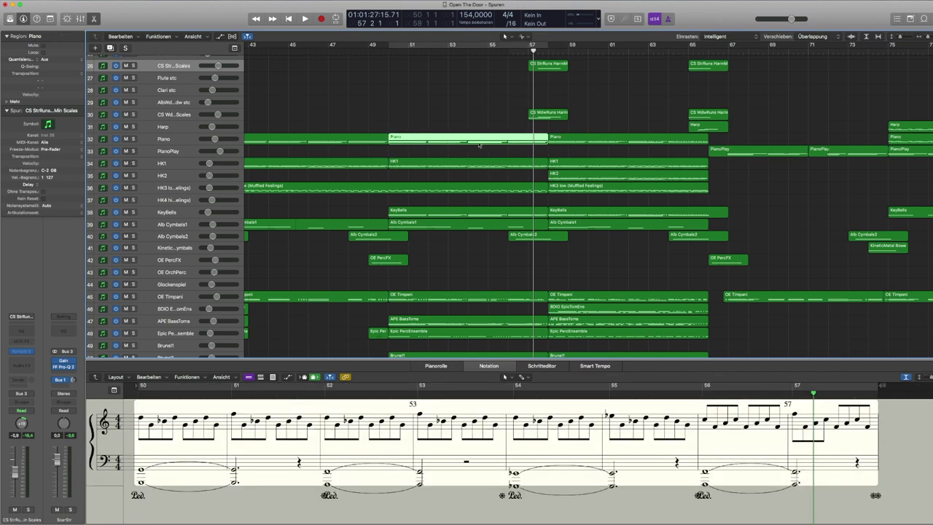
{"action": "scroll", "coordinate": [534, 121], "scroll_direction": "down", "scroll_amount": 2}
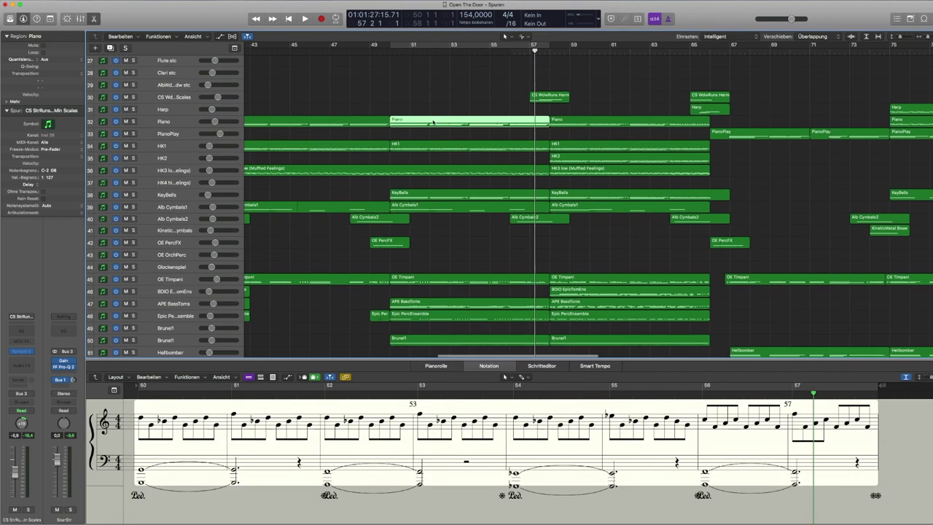
{"action": "left_click", "coordinate": [391, 49]}
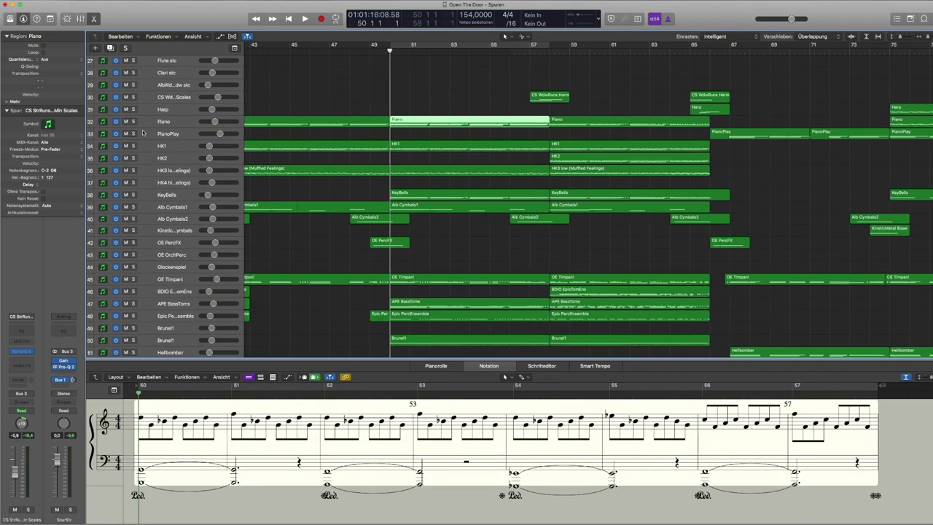
View the notation of the whole Piano track, deselect its regions and move the playhead back to bar 49
{"action": "scroll", "coordinate": [194, 114], "scroll_direction": "up", "scroll_amount": 2}
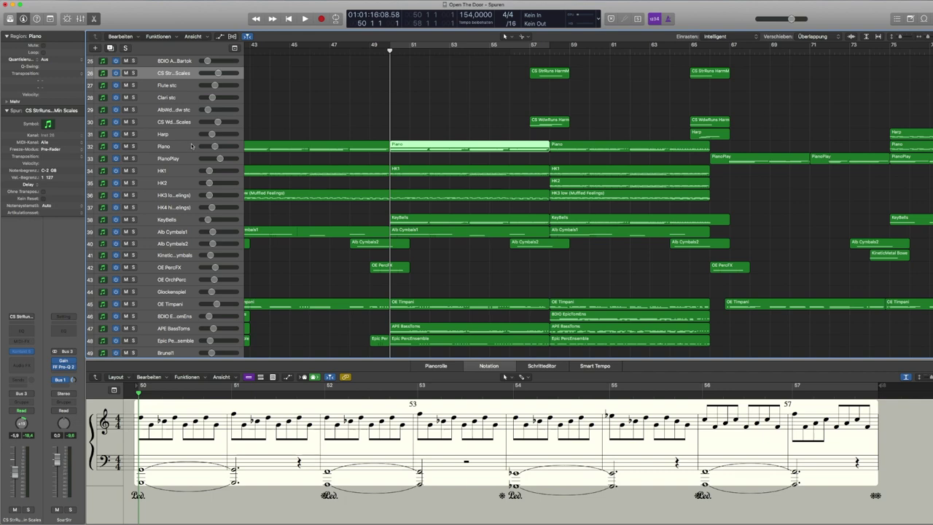
{"action": "scroll", "coordinate": [191, 146], "scroll_direction": "down", "scroll_amount": 3}
{"action": "left_click", "coordinate": [175, 107]}
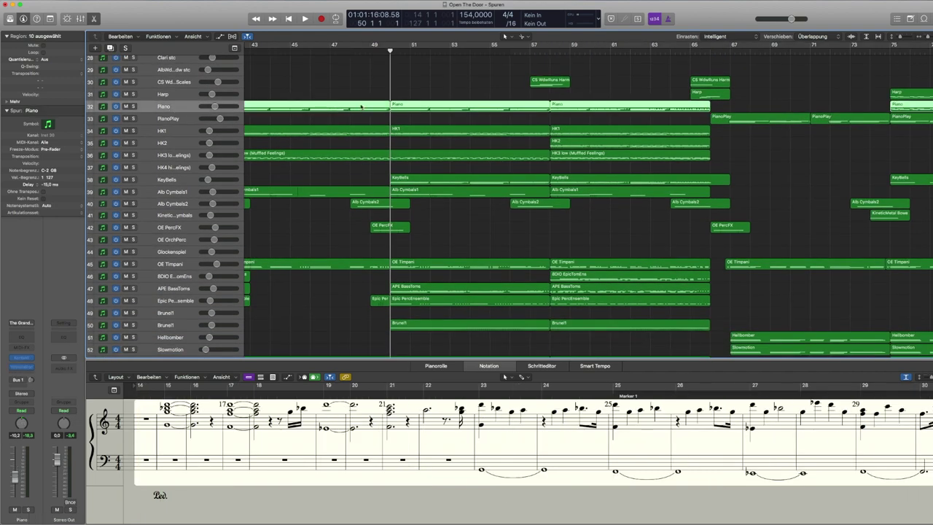
{"action": "left_click", "coordinate": [355, 86]}
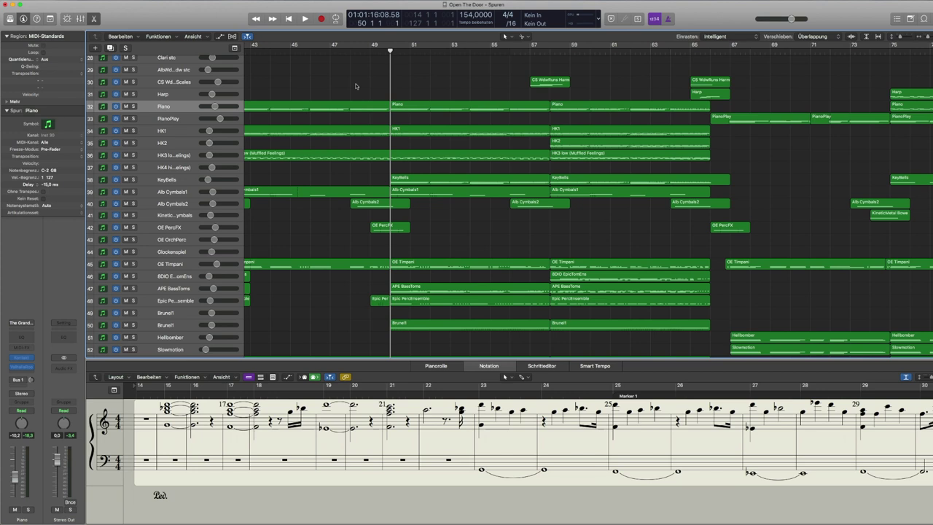
{"action": "key", "text": "comma"}
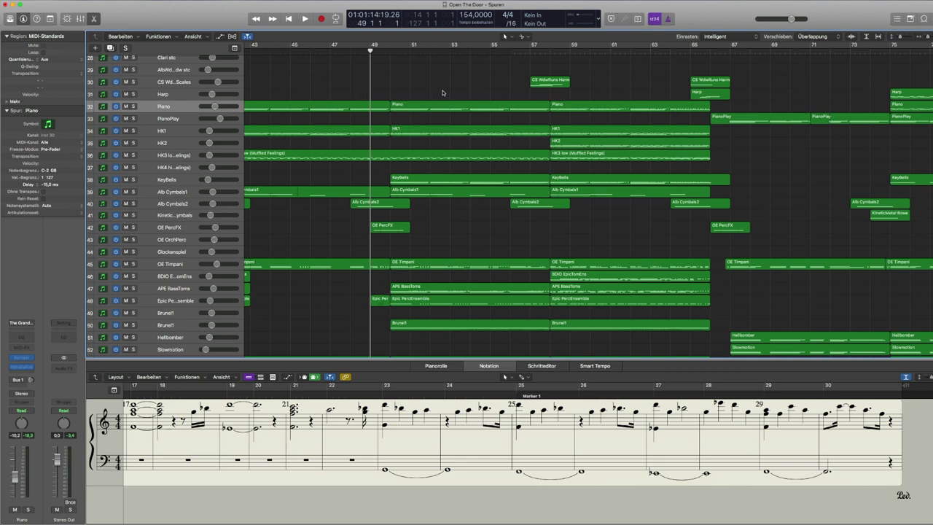
View the notation of the Harp track and place the playhead at its run at bar 65
{"action": "scroll", "coordinate": [327, 124], "scroll_direction": "up", "scroll_amount": 2}
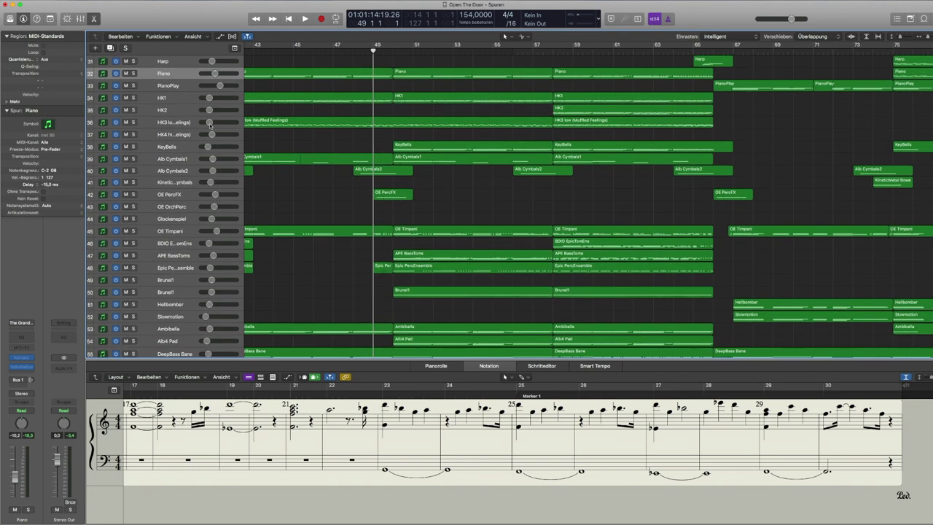
{"action": "left_click", "coordinate": [179, 124]}
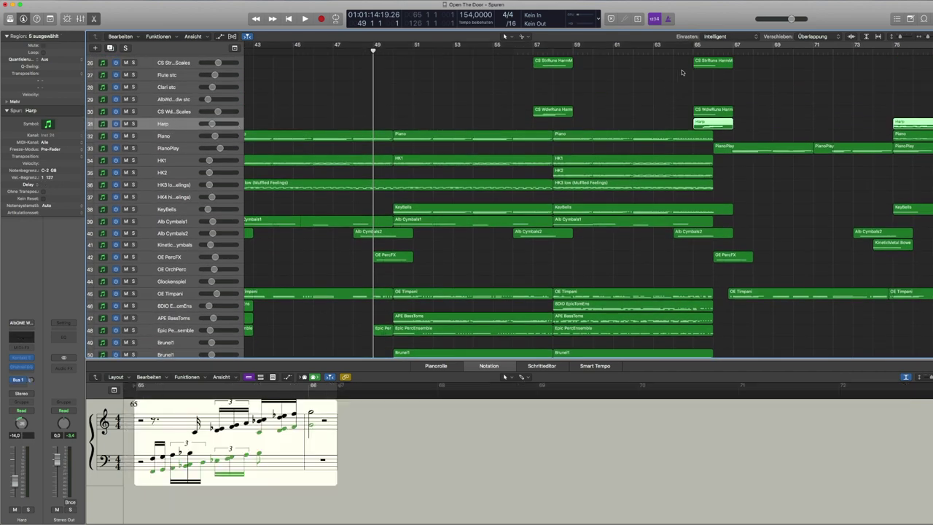
{"action": "left_click", "coordinate": [698, 54]}
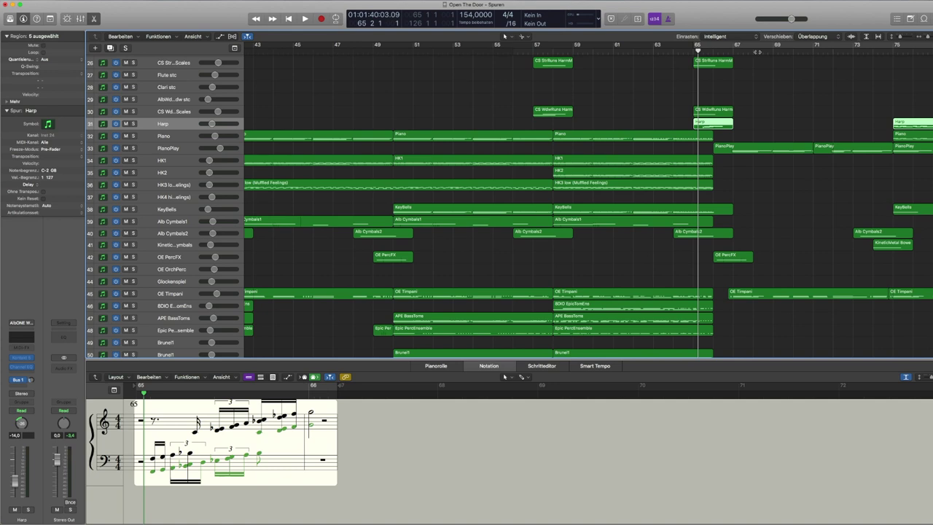
{"action": "scroll", "coordinate": [755, 128], "scroll_direction": "right", "scroll_amount": 3}
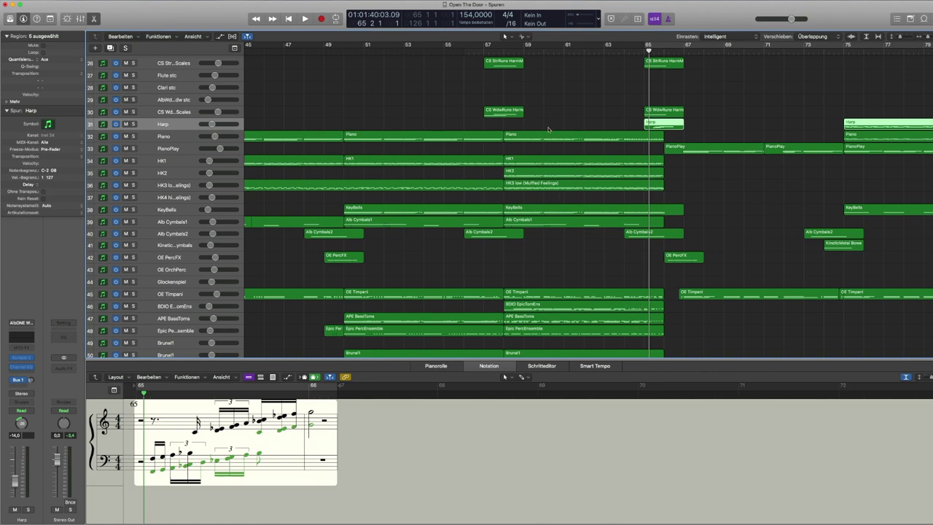
Put the playhead at bar 57 and view the notation of the HK1 track
{"action": "scroll", "coordinate": [545, 121], "scroll_direction": "down", "scroll_amount": 3}
{"action": "left_click", "coordinate": [496, 51]}
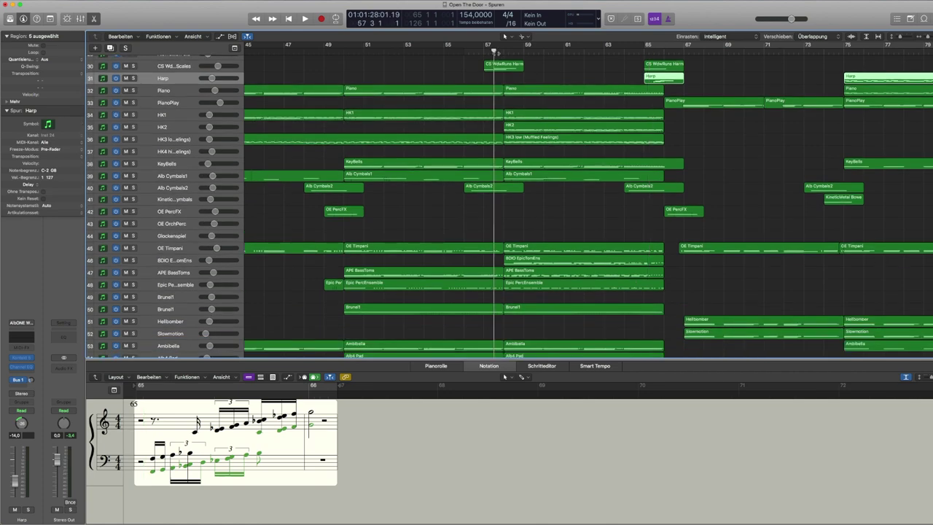
{"action": "scroll", "coordinate": [524, 163], "scroll_direction": "down", "scroll_amount": 1}
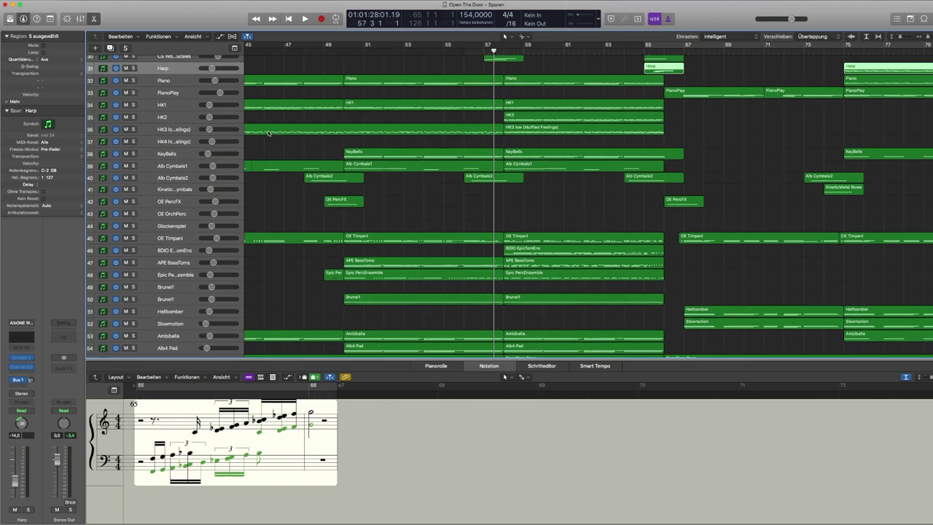
{"action": "scroll", "coordinate": [517, 127], "scroll_direction": "down", "scroll_amount": 3}
{"action": "scroll", "coordinate": [521, 124], "scroll_direction": "up", "scroll_amount": 2}
{"action": "left_click", "coordinate": [175, 91]}
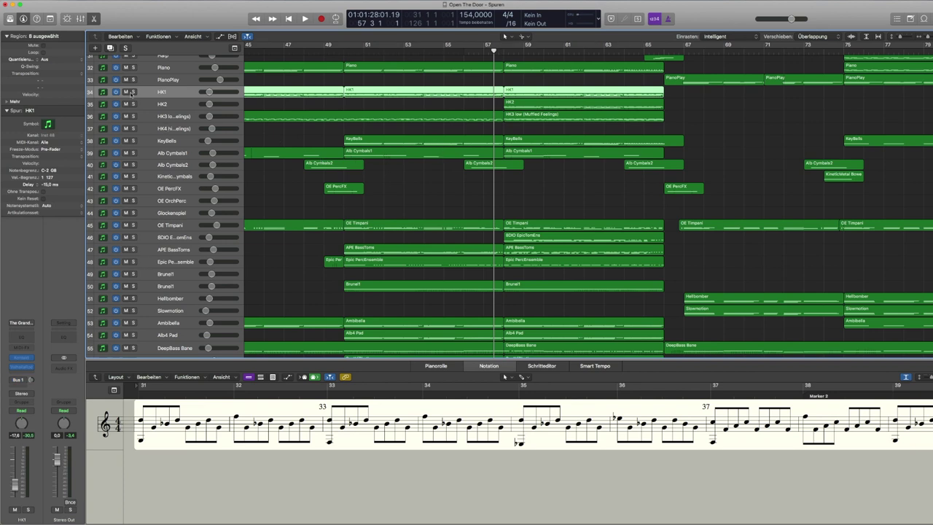
Solo HK1 and HK2 together and play them from just before bar 31 until nearly bar 40
{"action": "scroll", "coordinate": [372, 95], "scroll_direction": "left", "scroll_amount": 3}
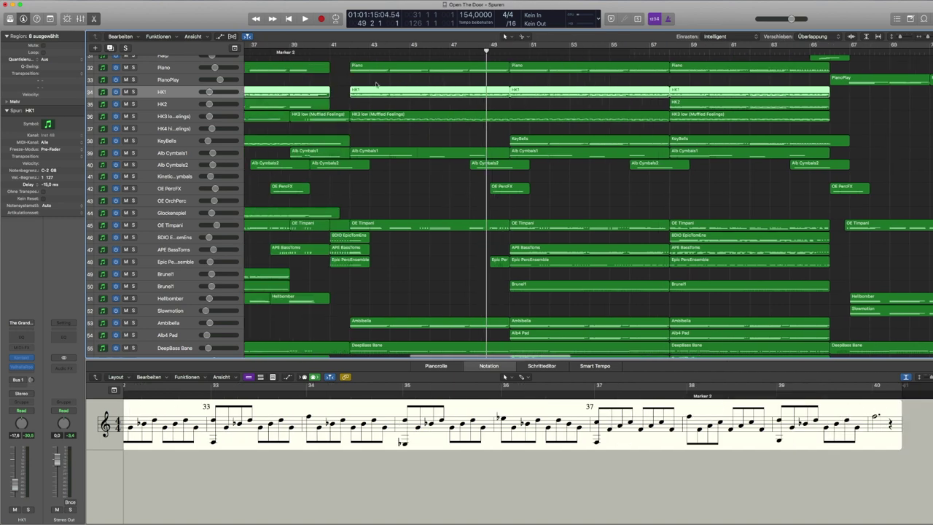
{"action": "left_click", "coordinate": [362, 53]}
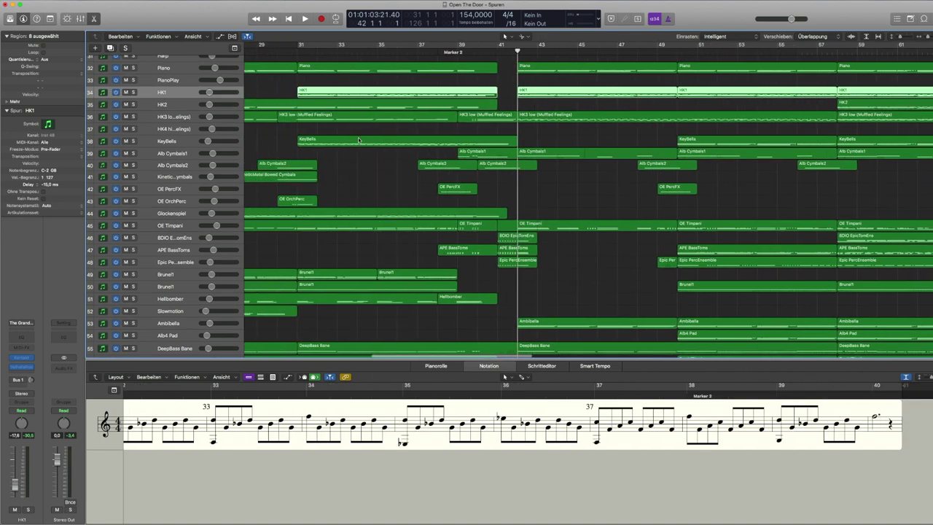
{"action": "scroll", "coordinate": [358, 139], "scroll_direction": "left", "scroll_amount": 3}
{"action": "left_click", "coordinate": [402, 52]}
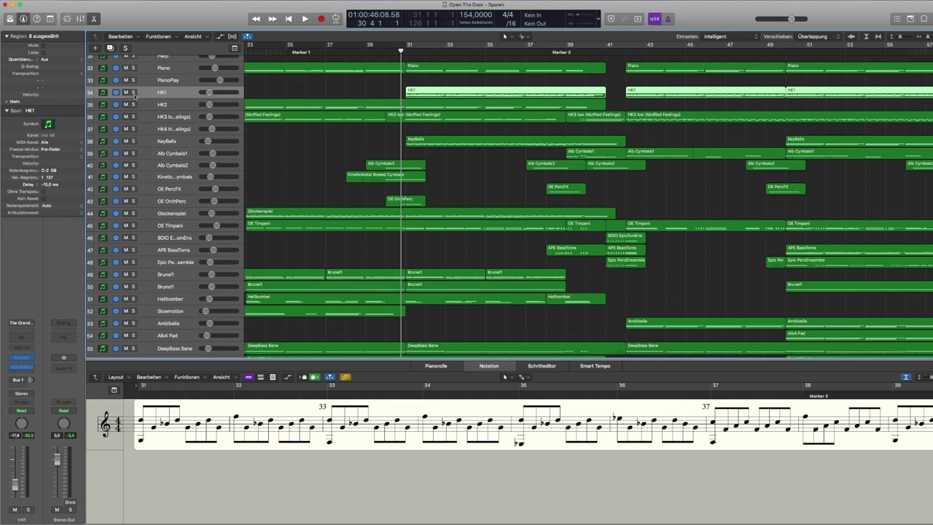
{"action": "left_click", "coordinate": [134, 95]}
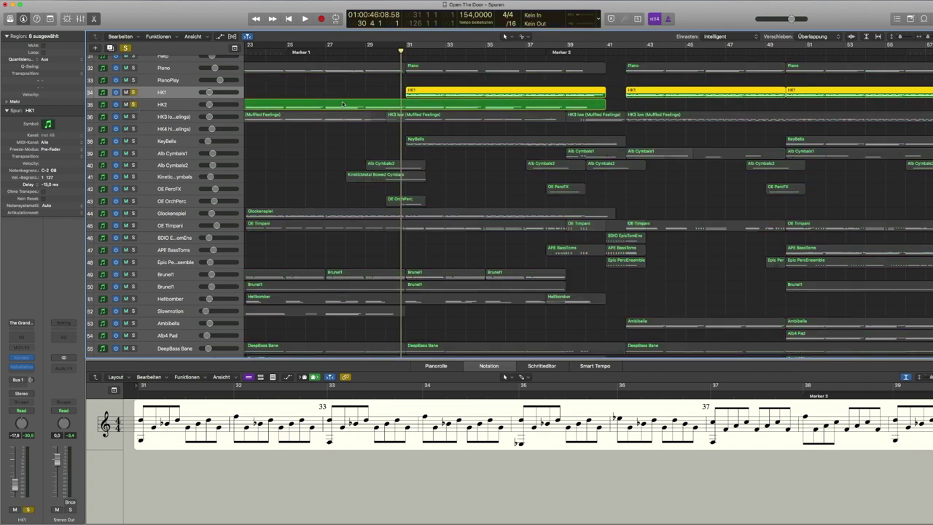
{"action": "key", "text": "space"}
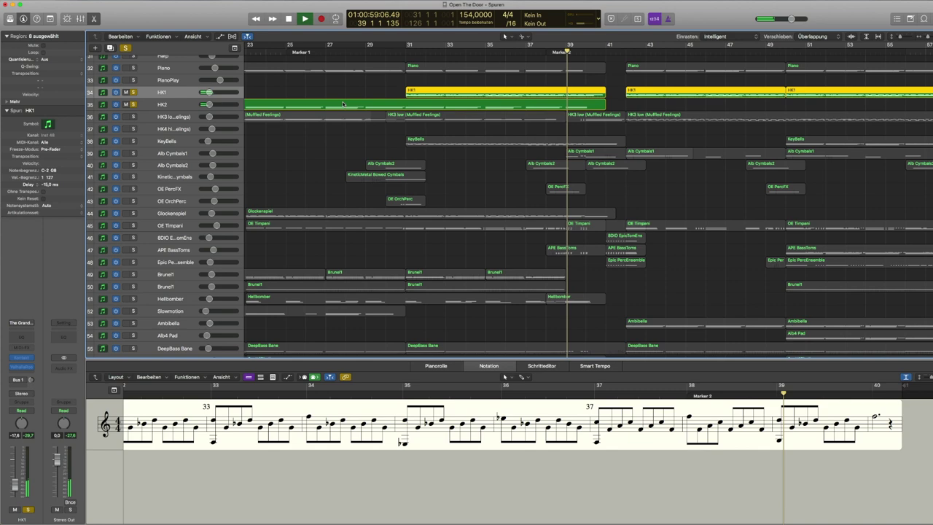
{"action": "key", "text": "space"}
Clear the HK1 and HK2 solos and return the playhead to just before bar 31
{"action": "scroll", "coordinate": [464, 149], "scroll_direction": "up", "scroll_amount": 5}
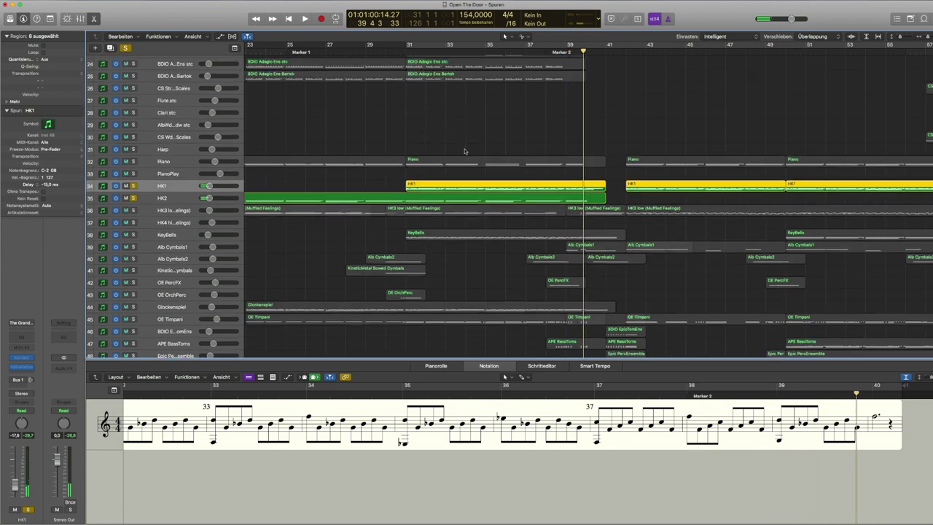
{"action": "scroll", "coordinate": [464, 149], "scroll_direction": "down", "scroll_amount": 3}
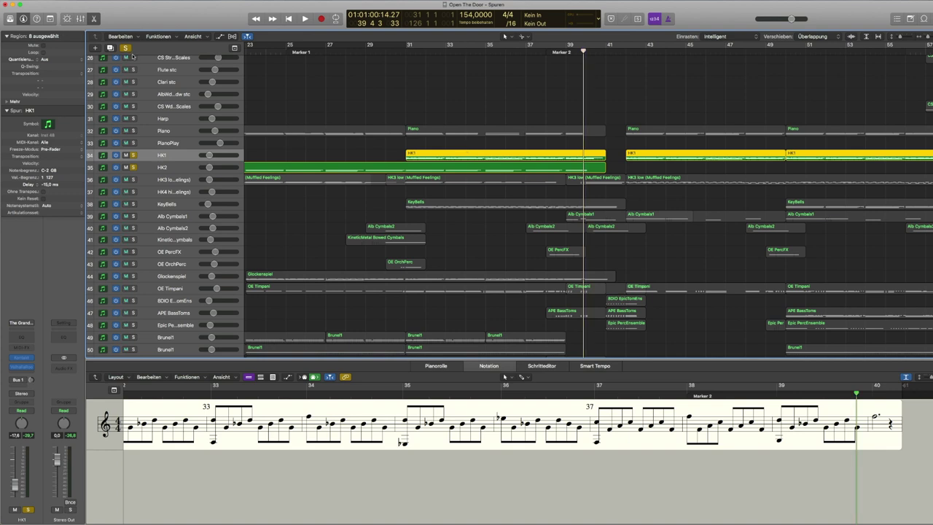
{"action": "key", "text": "ctrl+s"}
{"action": "left_click", "coordinate": [371, 57]}
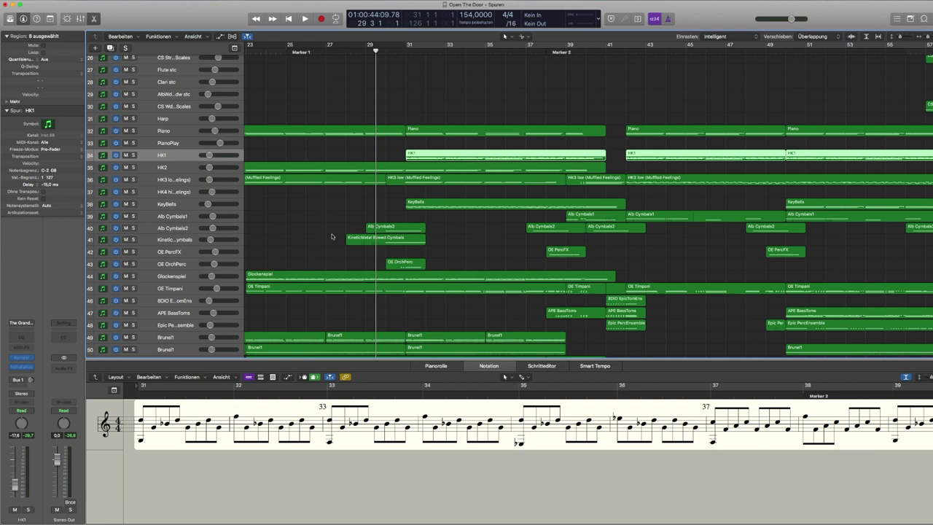
{"action": "left_click", "coordinate": [400, 46]}
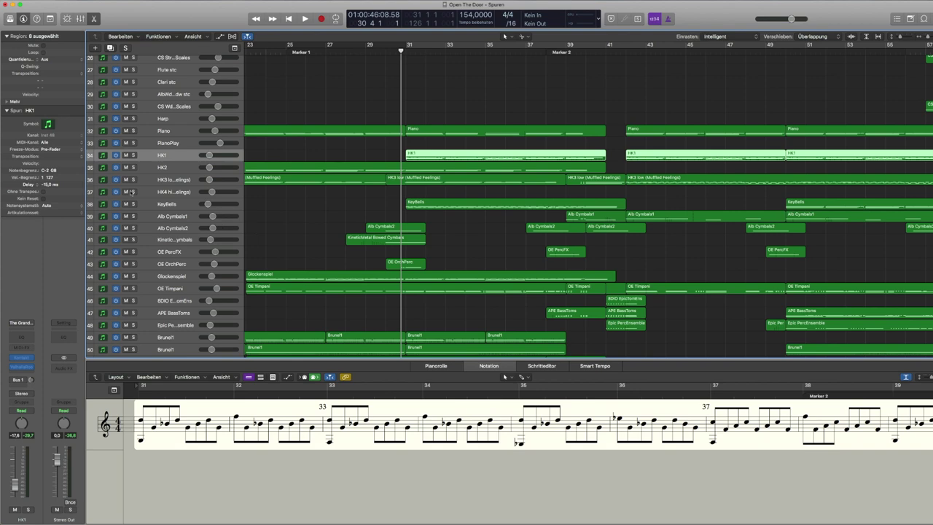
Solo the KeyBells track, play it from just before bar 31 to bar 33 and turn its solo off
{"action": "left_click", "coordinate": [166, 183]}
{"action": "scroll", "coordinate": [172, 188], "scroll_direction": "down", "scroll_amount": 1}
{"action": "left_click", "coordinate": [173, 189]}
{"action": "left_click", "coordinate": [133, 188]}
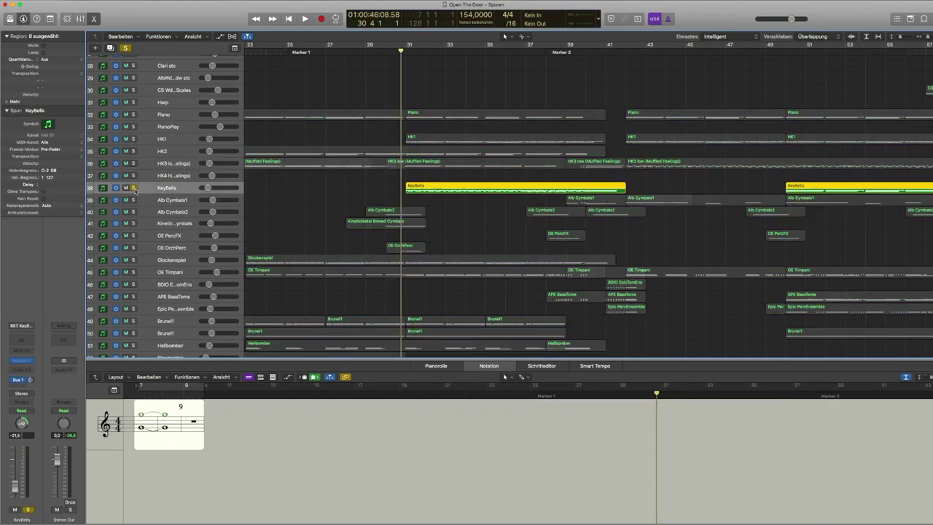
{"action": "key", "text": "space"}
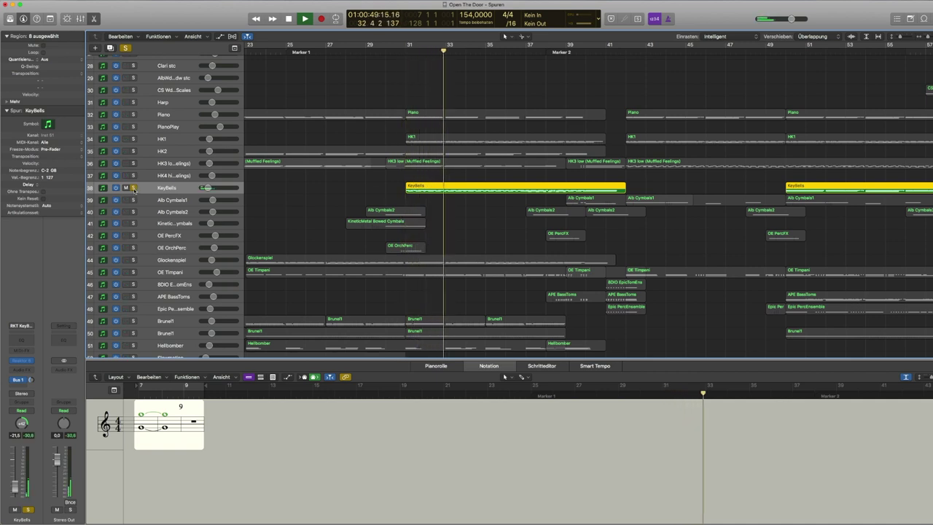
{"action": "key", "text": "space"}
{"action": "left_click", "coordinate": [133, 188]}
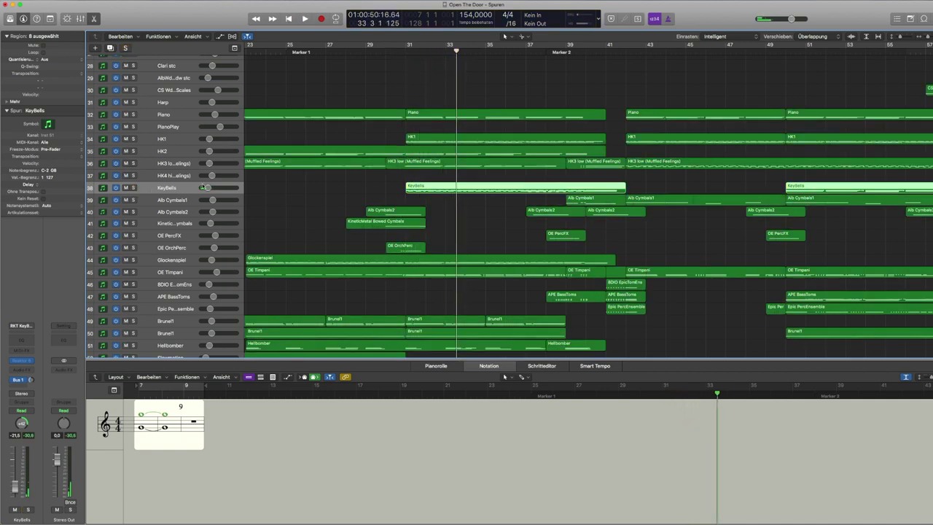
Play the full arrangement through bars 31 to 35, stop playback and deselect the KeyBells regions
{"action": "left_click", "coordinate": [396, 53]}
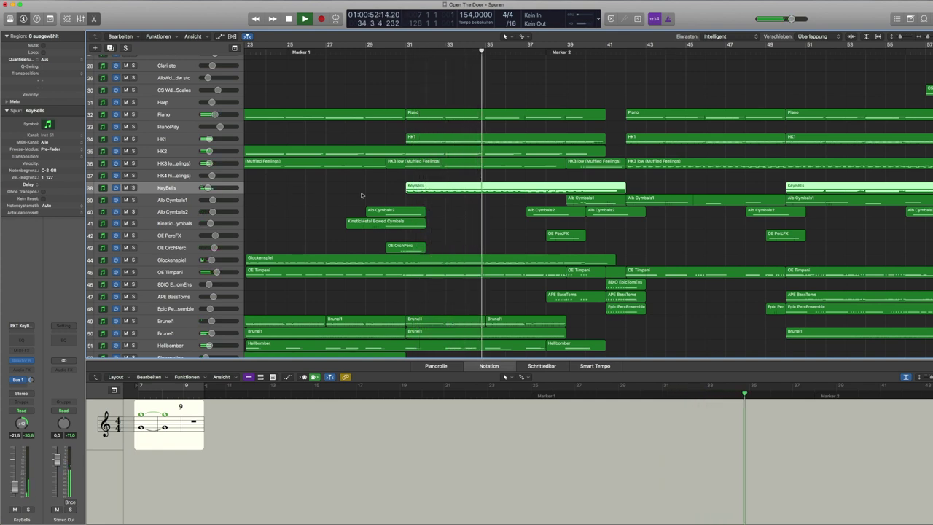
{"action": "left_click", "coordinate": [507, 210]}
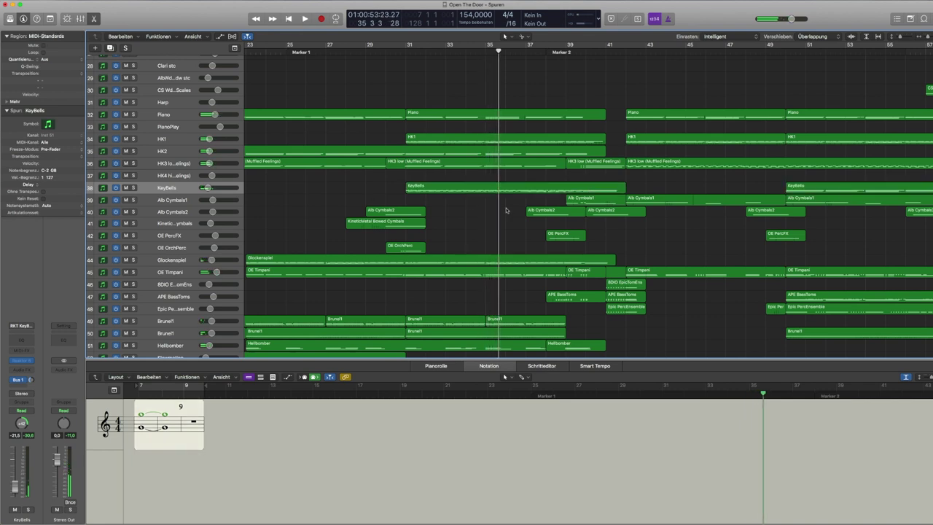
Look over the keyboard and percussion tracks and bring up the notation of the HK1 track again
{"action": "scroll", "coordinate": [495, 204], "scroll_direction": "down", "scroll_amount": 1}
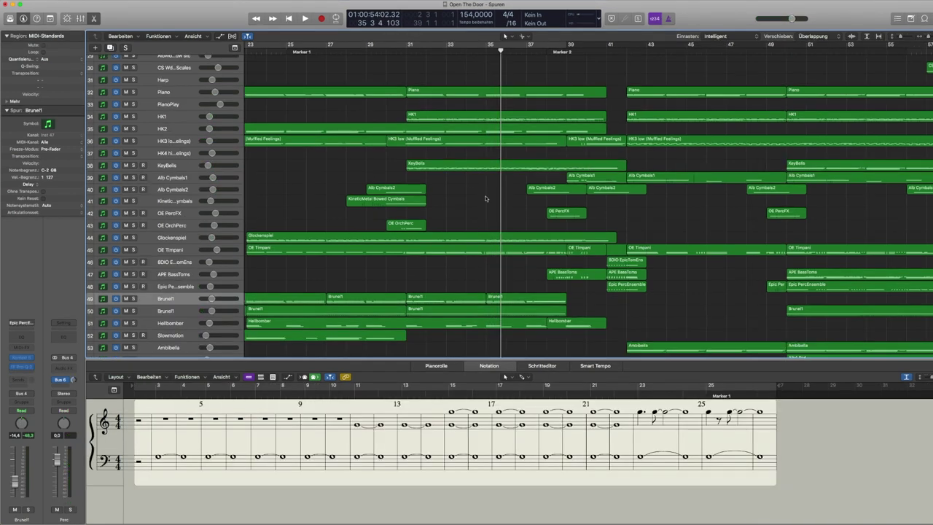
{"action": "scroll", "coordinate": [472, 194], "scroll_direction": "left", "scroll_amount": 1}
{"action": "scroll", "coordinate": [473, 194], "scroll_direction": "right", "scroll_amount": 1}
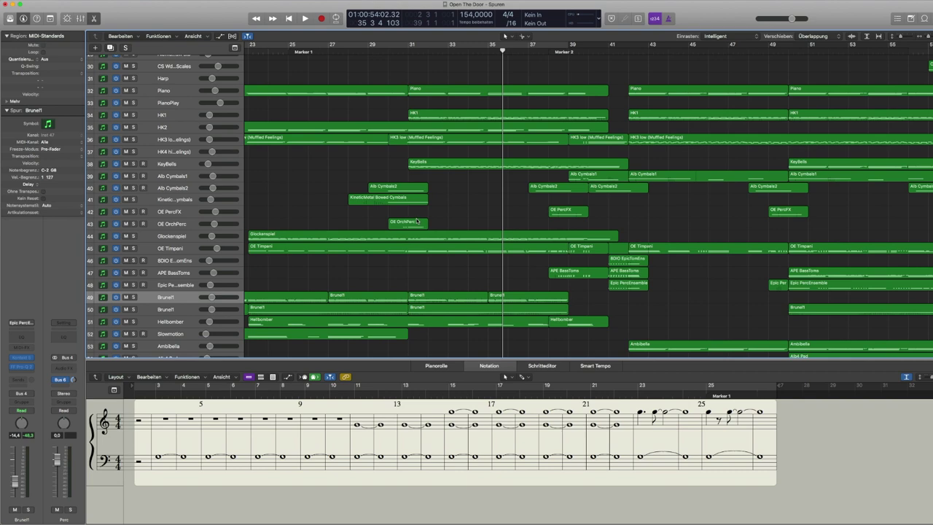
{"action": "left_click", "coordinate": [171, 117]}
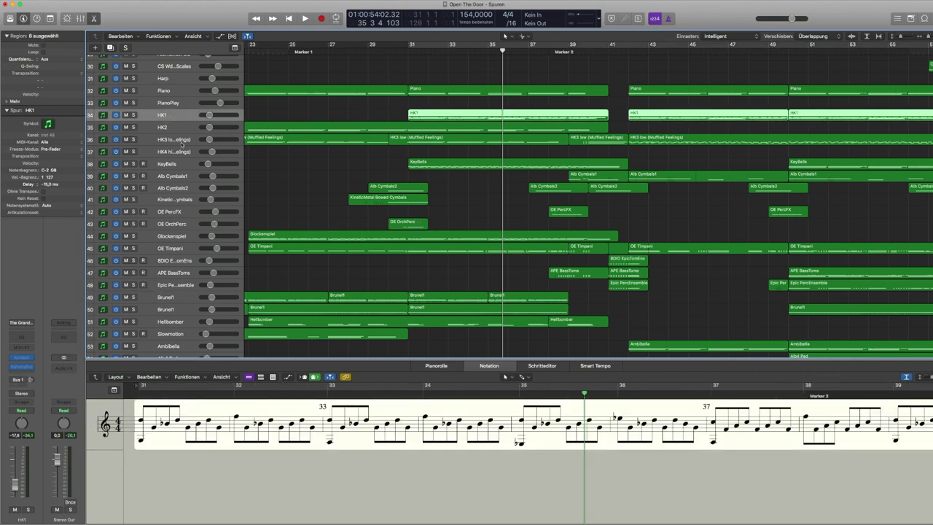
Bring up the notation of the HK2 and KeyBells tracks and look at the KeyBells Reaktor 6 instrument
{"action": "left_click", "coordinate": [183, 129]}
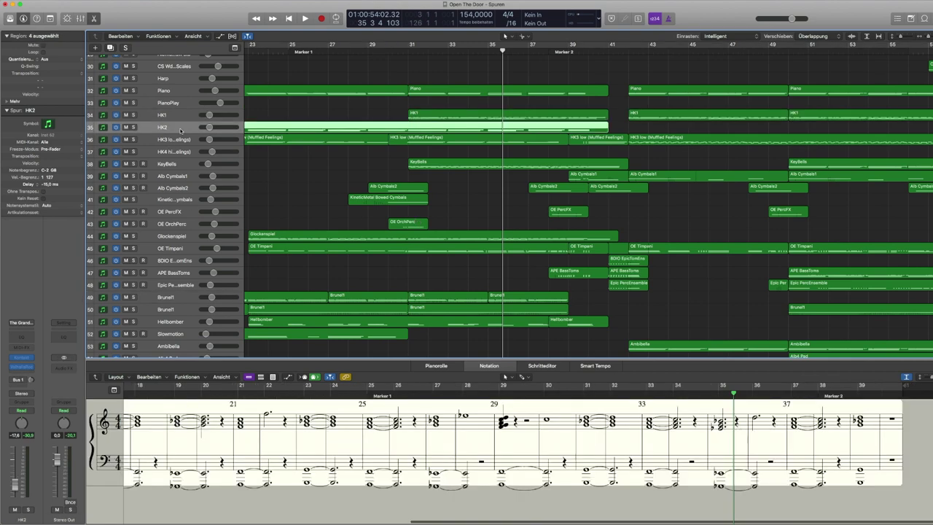
{"action": "left_click", "coordinate": [186, 167]}
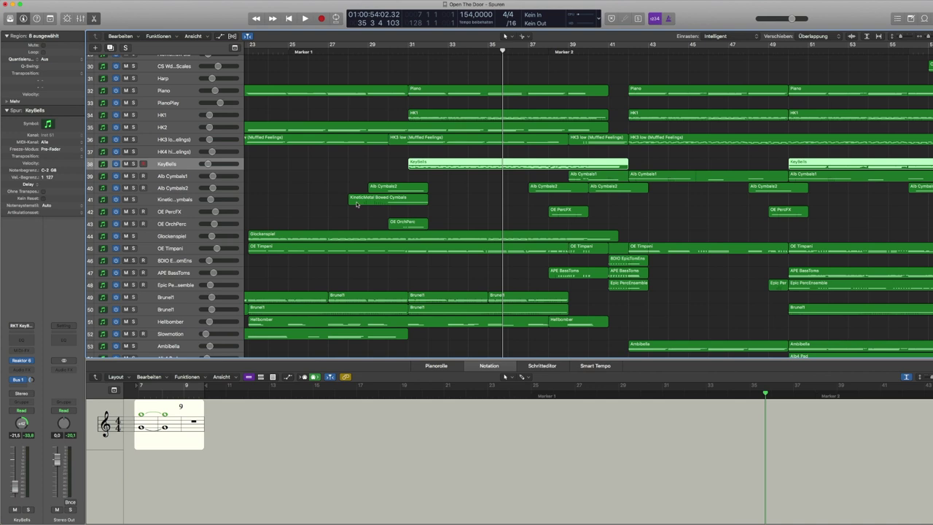
{"action": "left_click", "coordinate": [22, 360]}
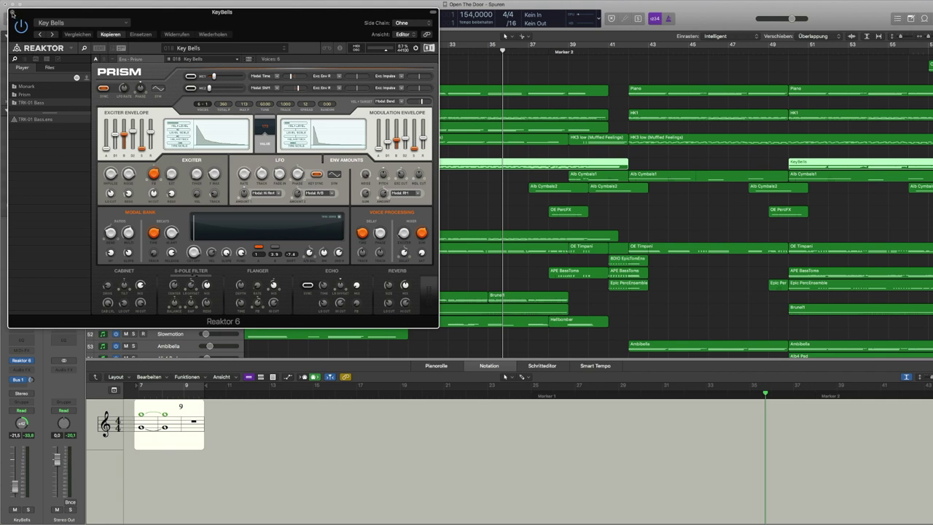
{"action": "left_click", "coordinate": [11, 13]}
Set the playhead near bar 31 and examine the Alb Cymbals1 track's notation and its Kontakt instrument
{"action": "left_click", "coordinate": [407, 50]}
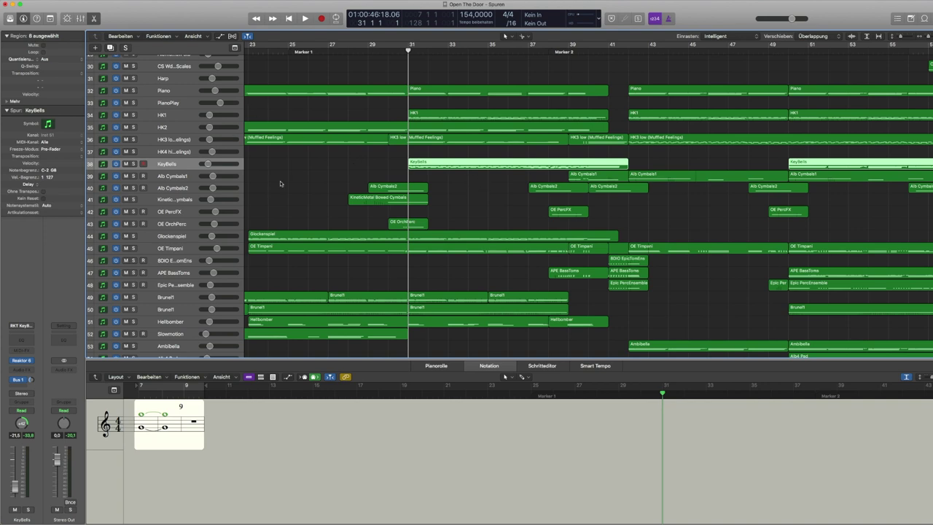
{"action": "key", "text": "Down"}
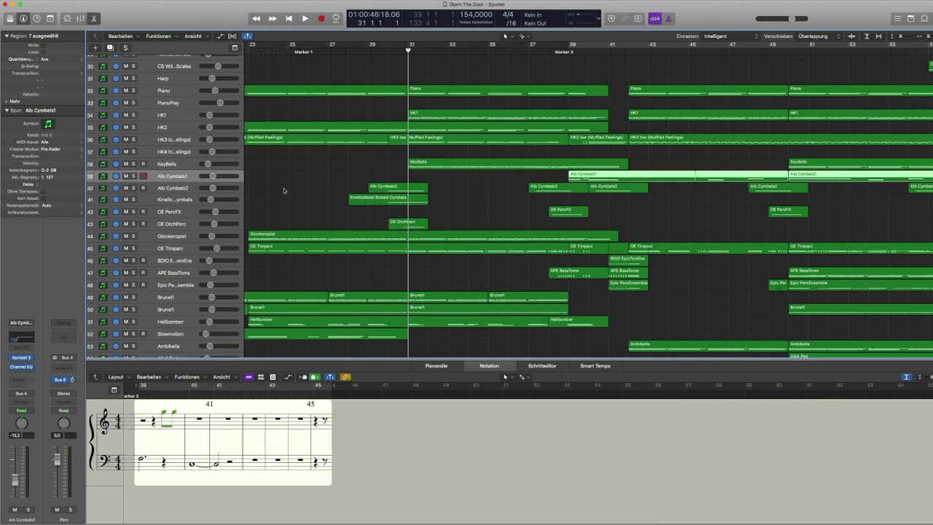
{"action": "left_click", "coordinate": [474, 190]}
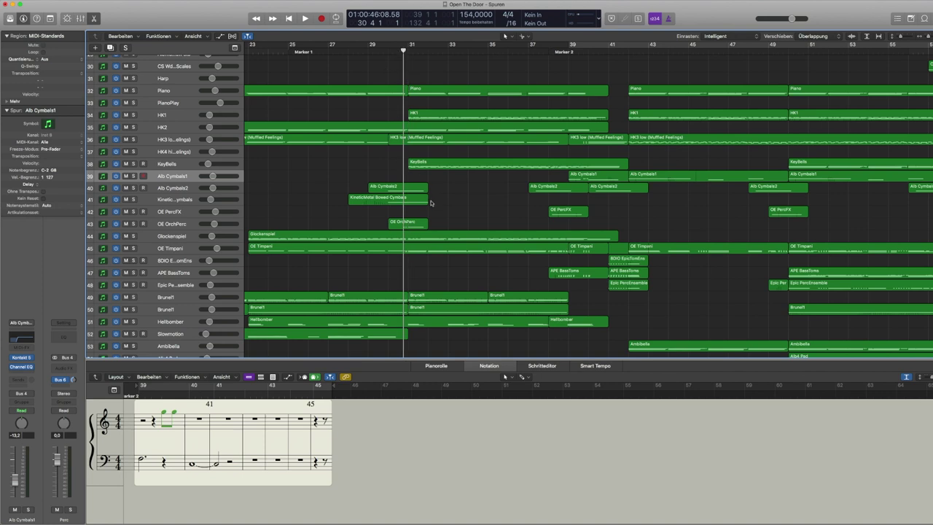
{"action": "mouse_move", "coordinate": [20, 358]}
{"action": "key", "text": "v"}
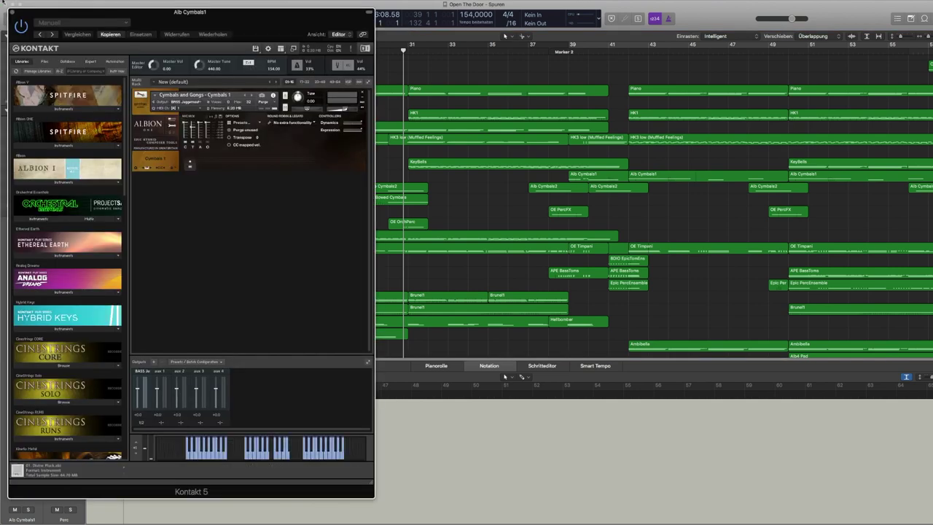
{"action": "left_click", "coordinate": [15, 15]}
{"action": "scroll", "coordinate": [313, 177], "scroll_direction": "down", "scroll_amount": 2}
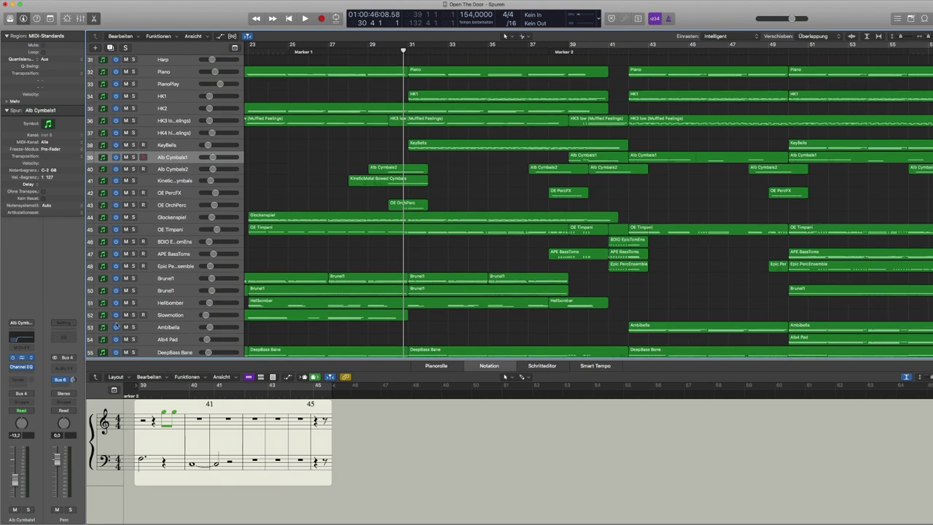
{"action": "left_click", "coordinate": [21, 357]}
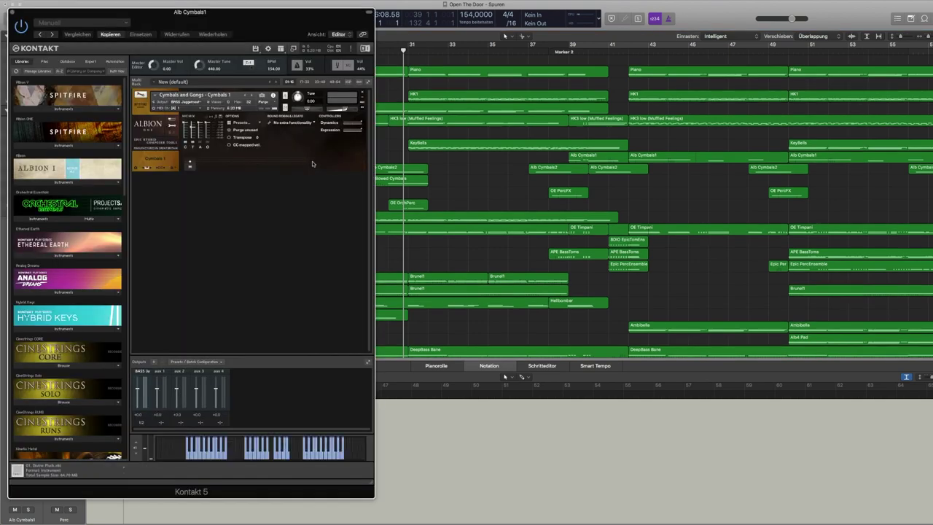
{"action": "left_click", "coordinate": [13, 14]}
Play the full arrangement from just before bar 30 and jump ahead to bar 37
{"action": "key", "text": "comma"}
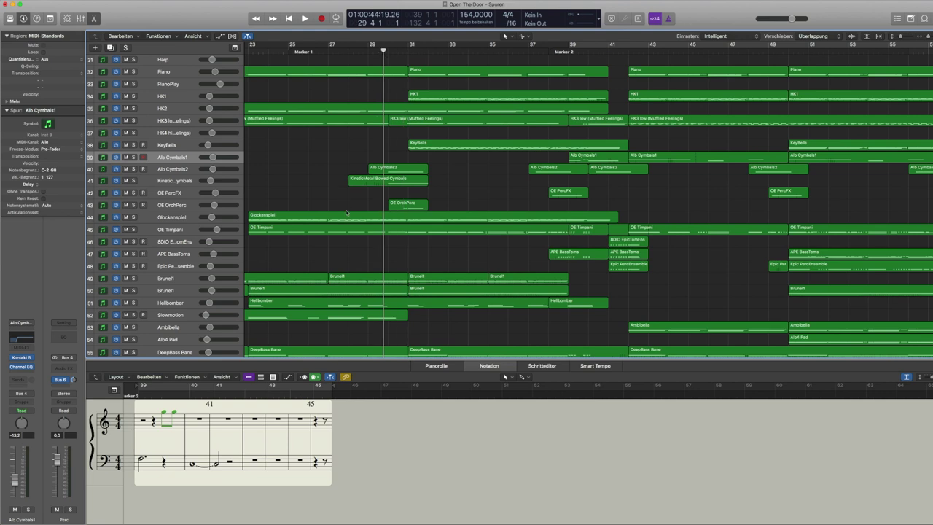
{"action": "key", "text": "space"}
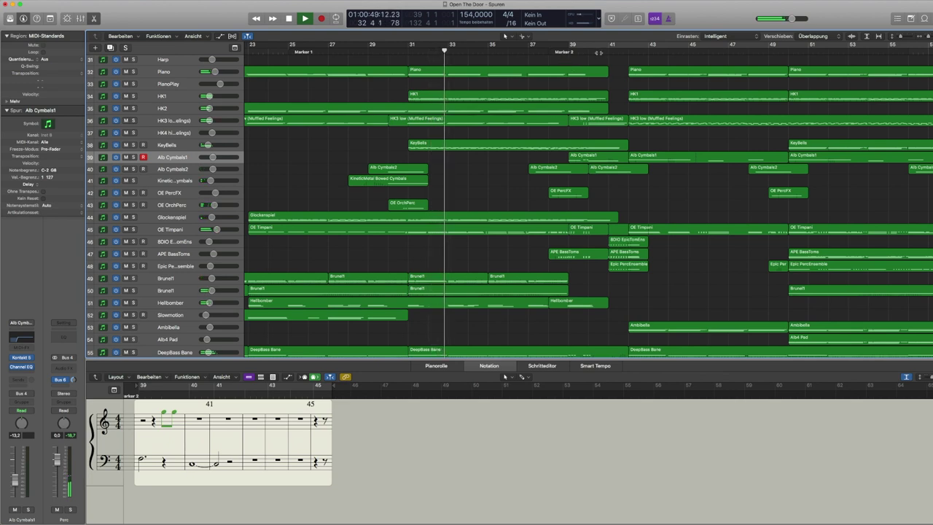
{"action": "left_click", "coordinate": [529, 50]}
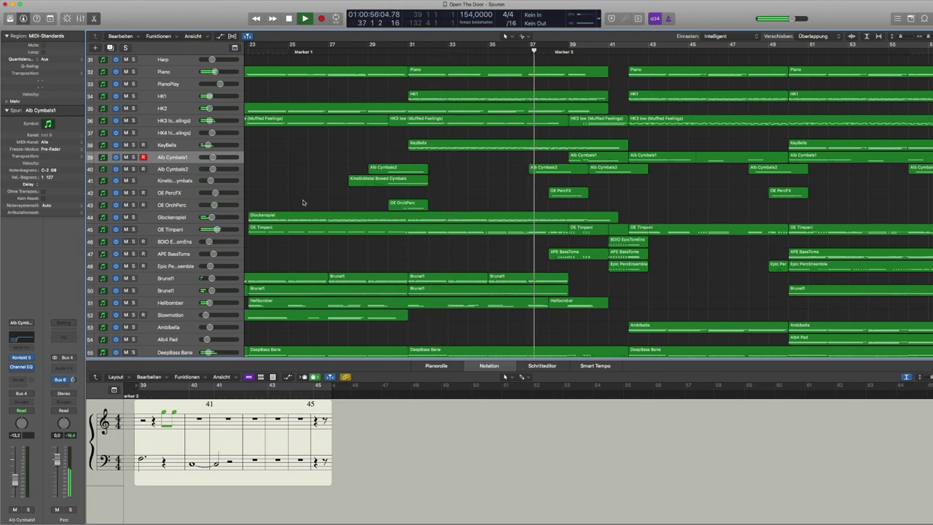
Solo the Alb Cymbals1 and Alb Cymbals2 tracks during playback and clear both solos after bar 40
{"action": "left_click", "coordinate": [133, 157]}
{"action": "left_click", "coordinate": [134, 169]}
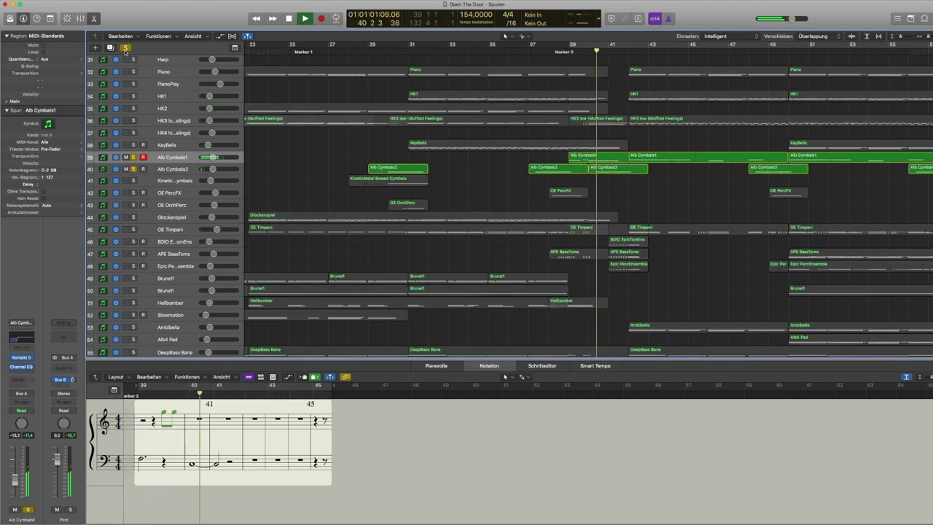
{"action": "left_click", "coordinate": [125, 48]}
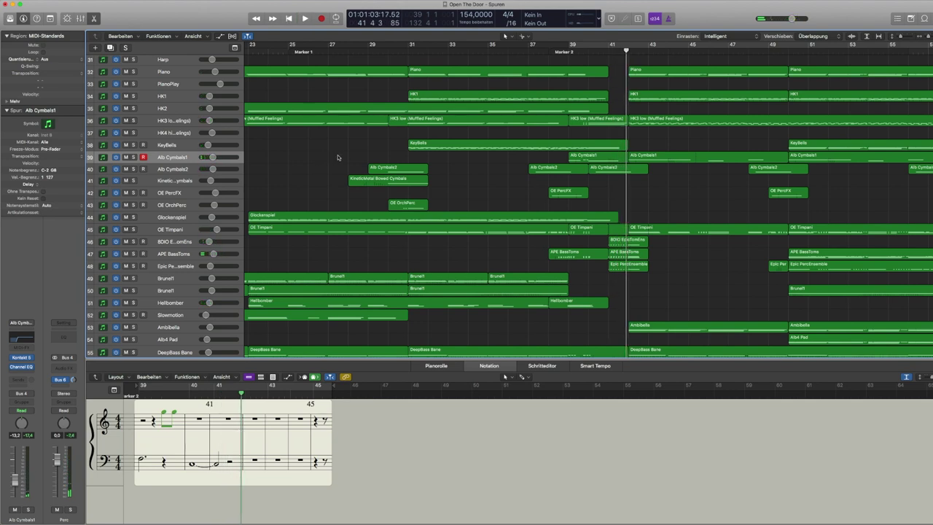
Return the playhead to bar 29 and bring up the notation of the Kinetic Metal Bowed Cymbals, OE OrchPerc and OE PercFX tracks
{"action": "left_click", "coordinate": [384, 52]}
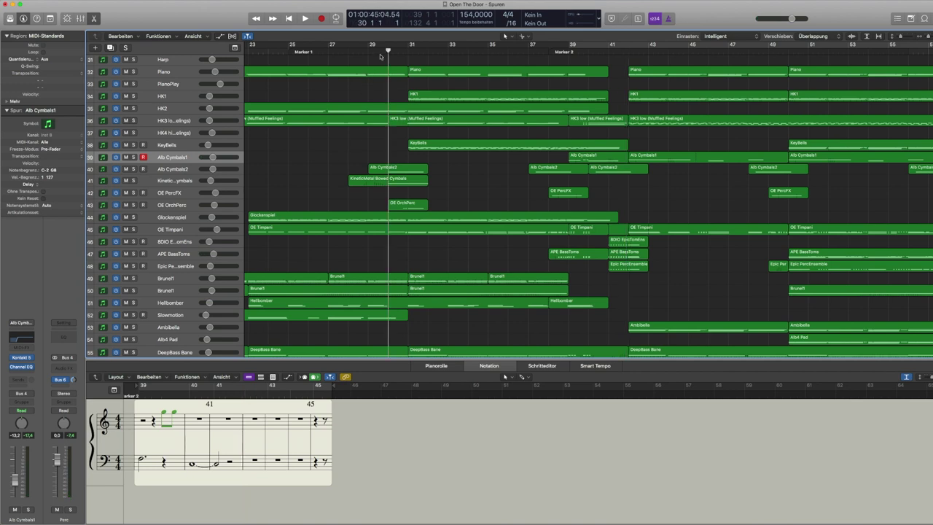
{"action": "left_click", "coordinate": [369, 52]}
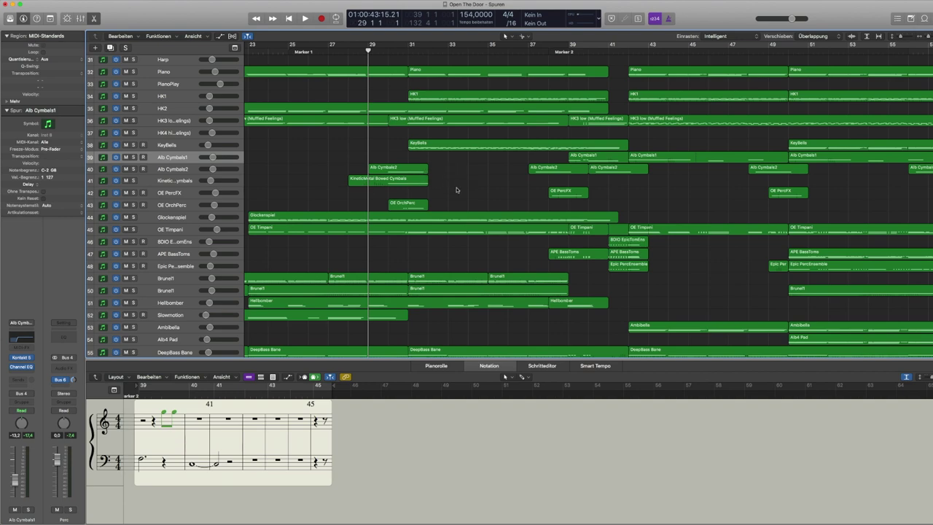
{"action": "scroll", "coordinate": [368, 193], "scroll_direction": "down", "scroll_amount": 5}
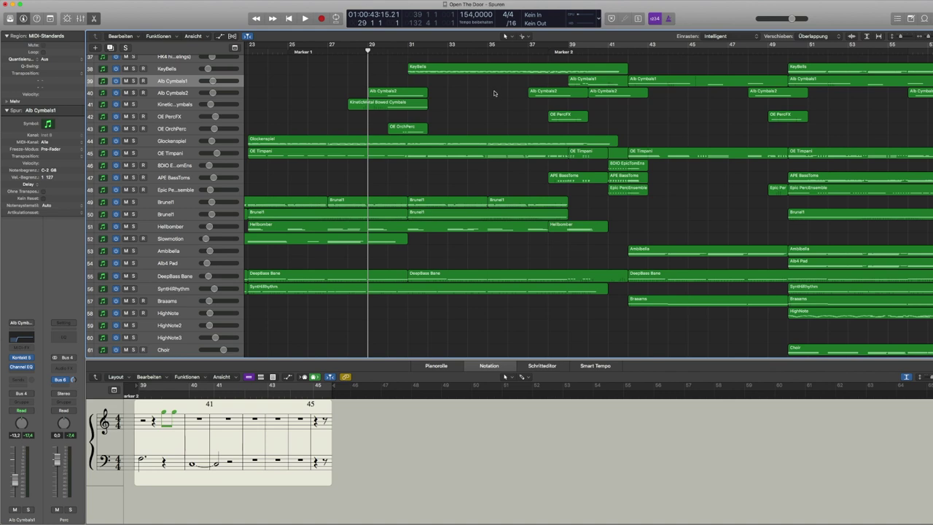
{"action": "scroll", "coordinate": [261, 107], "scroll_direction": "down", "scroll_amount": 1}
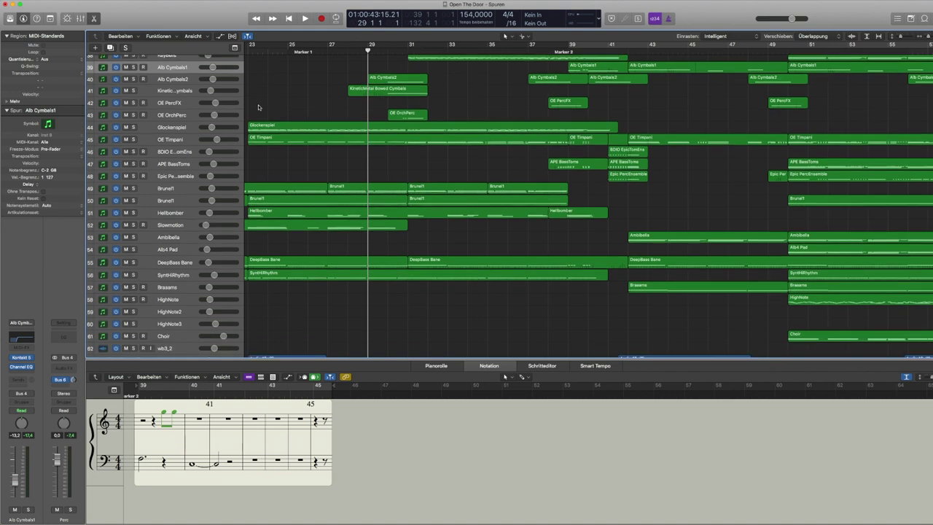
{"action": "left_click", "coordinate": [239, 91]}
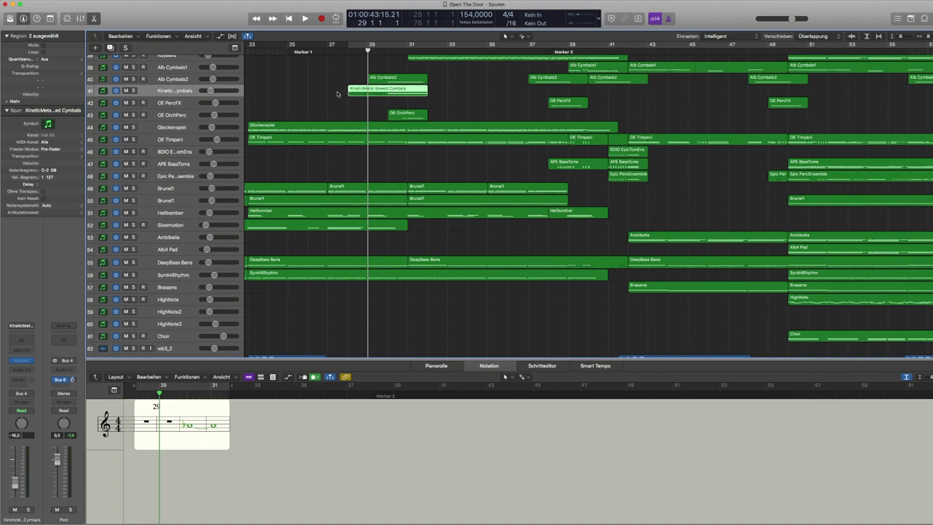
{"action": "left_click", "coordinate": [181, 117]}
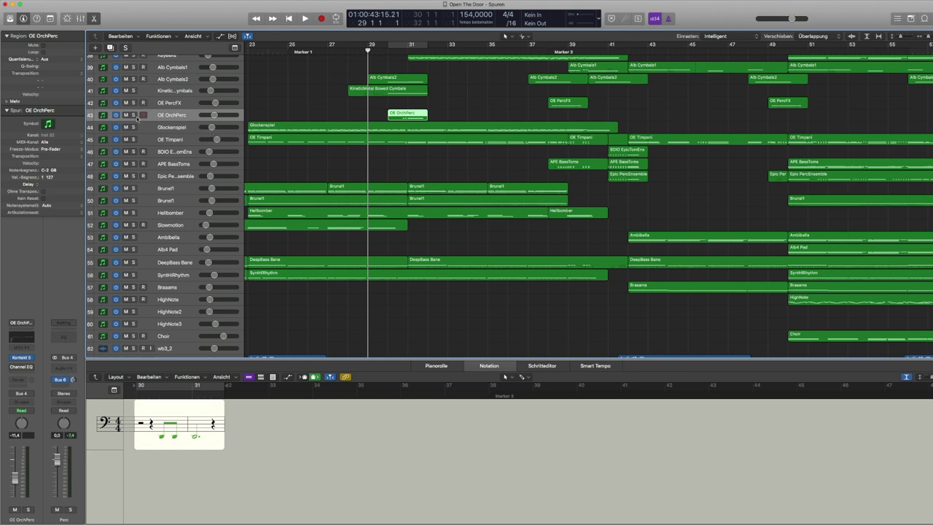
{"action": "left_click", "coordinate": [173, 105]}
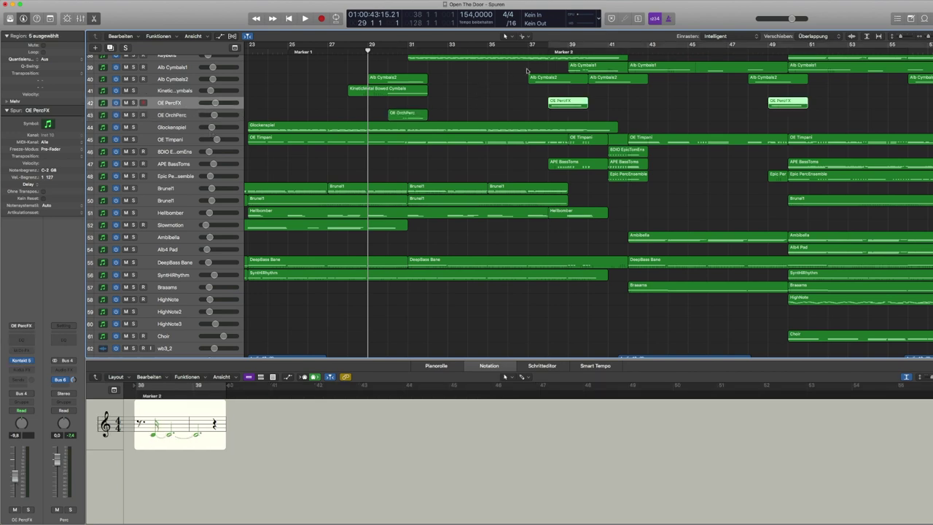
Solo the OE PercFX track, play it from bar 38, turn its solo off and stop in bar 39
{"action": "left_click", "coordinate": [548, 52]}
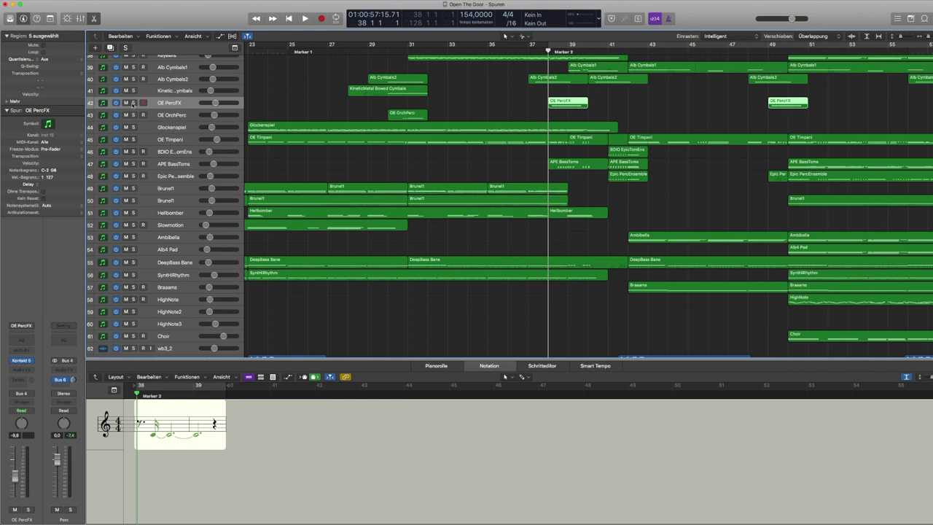
{"action": "left_click", "coordinate": [132, 103]}
{"action": "key", "text": "space"}
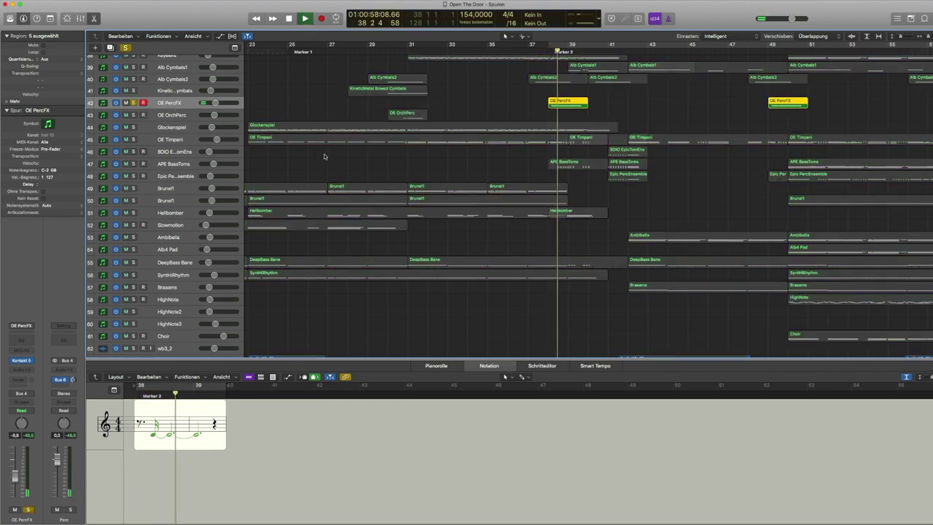
{"action": "key", "text": "s"}
{"action": "left_click", "coordinate": [513, 109]}
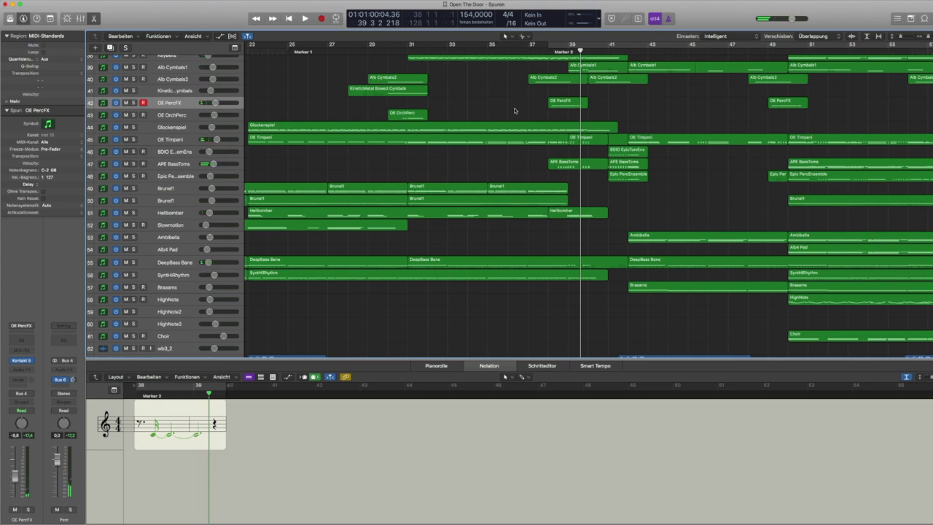
Look over the cymbal and percussion tracks and return the playhead to just before bar 30
{"action": "scroll", "coordinate": [487, 107], "scroll_direction": "right", "scroll_amount": 2}
{"action": "scroll", "coordinate": [482, 107], "scroll_direction": "up", "scroll_amount": 3}
{"action": "scroll", "coordinate": [483, 107], "scroll_direction": "up", "scroll_amount": 2}
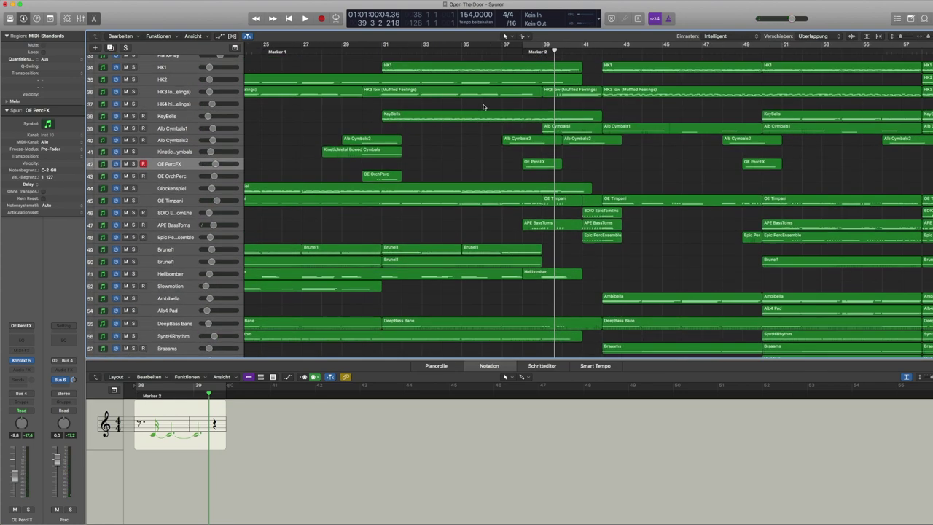
{"action": "left_click", "coordinate": [368, 46]}
{"action": "scroll", "coordinate": [418, 160], "scroll_direction": "down", "scroll_amount": 3}
{"action": "scroll", "coordinate": [418, 160], "scroll_direction": "left", "scroll_amount": 1}
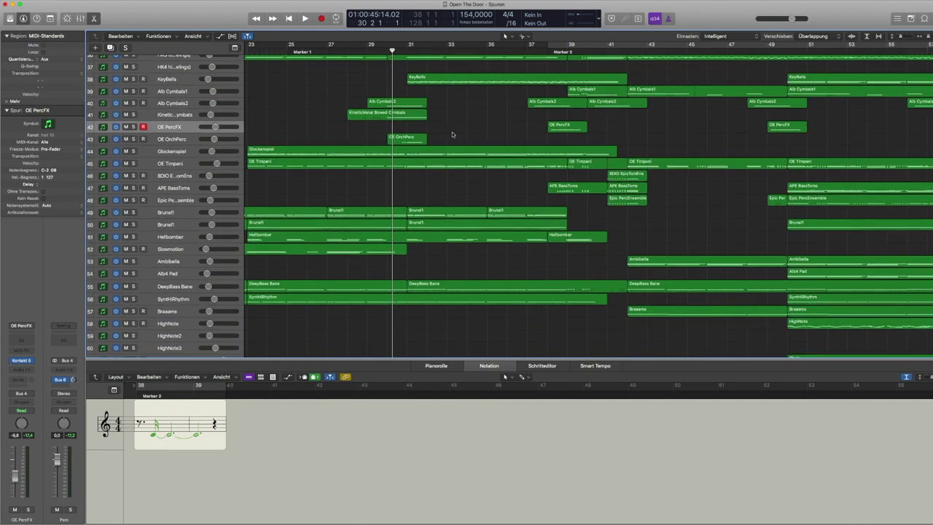
{"action": "scroll", "coordinate": [452, 134], "scroll_direction": "down", "scroll_amount": 2}
{"action": "scroll", "coordinate": [452, 134], "scroll_direction": "up", "scroll_amount": 5}
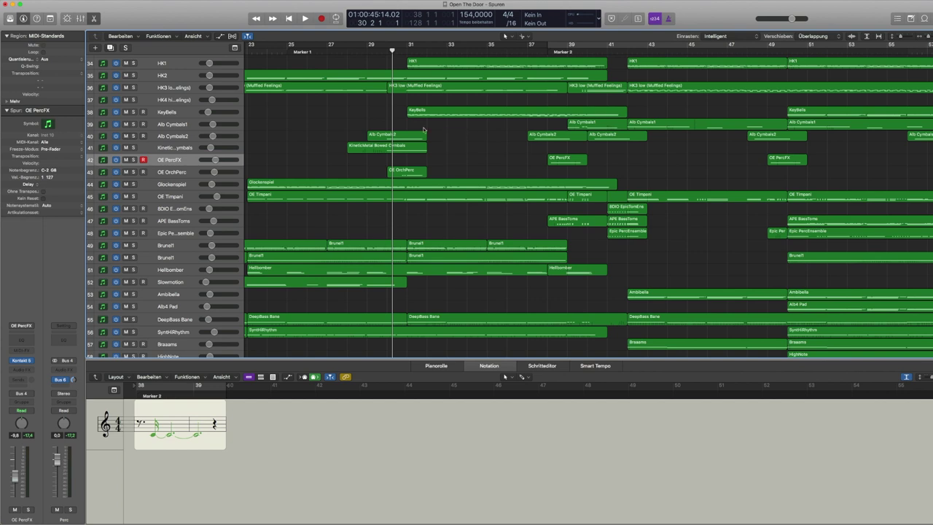
{"action": "key", "text": "space"}
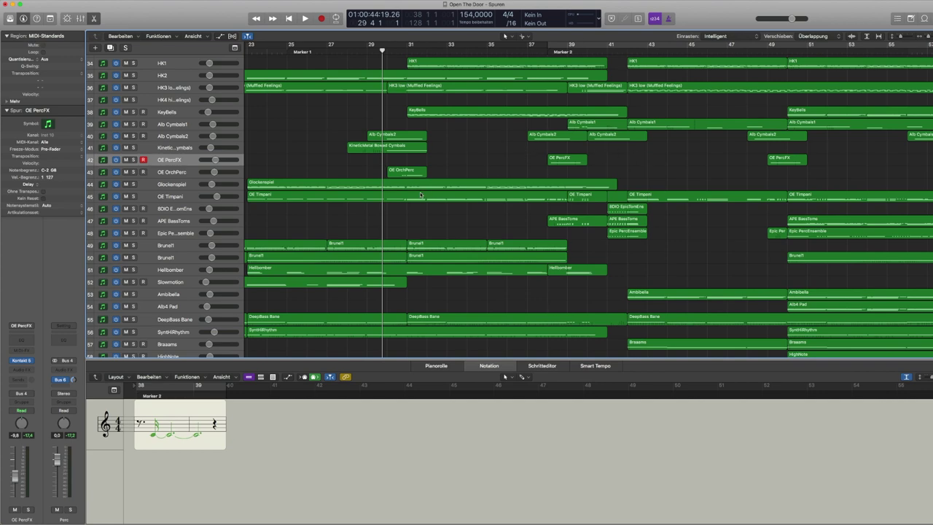
Bring up the notation of the Glockenspiel track and switch its solo on and off again
{"action": "scroll", "coordinate": [472, 175], "scroll_direction": "down", "scroll_amount": 5}
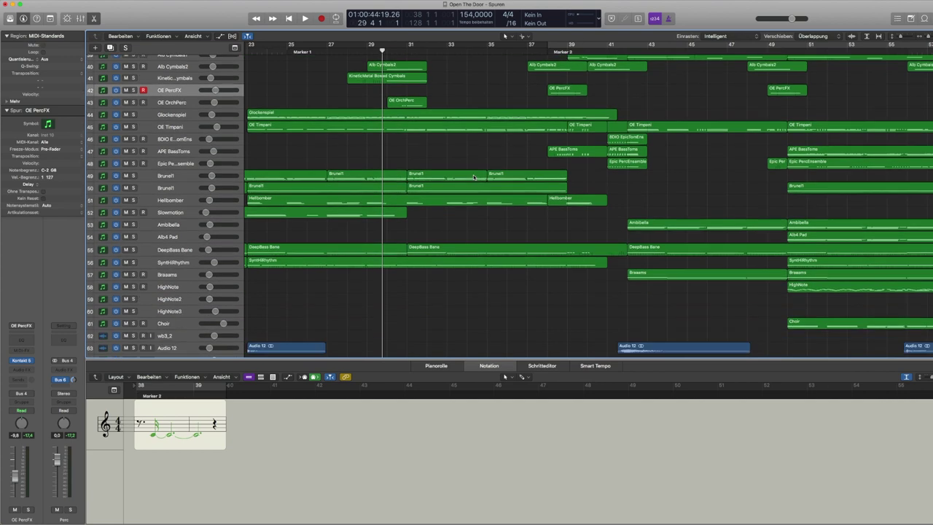
{"action": "scroll", "coordinate": [271, 165], "scroll_direction": "down", "scroll_amount": 1}
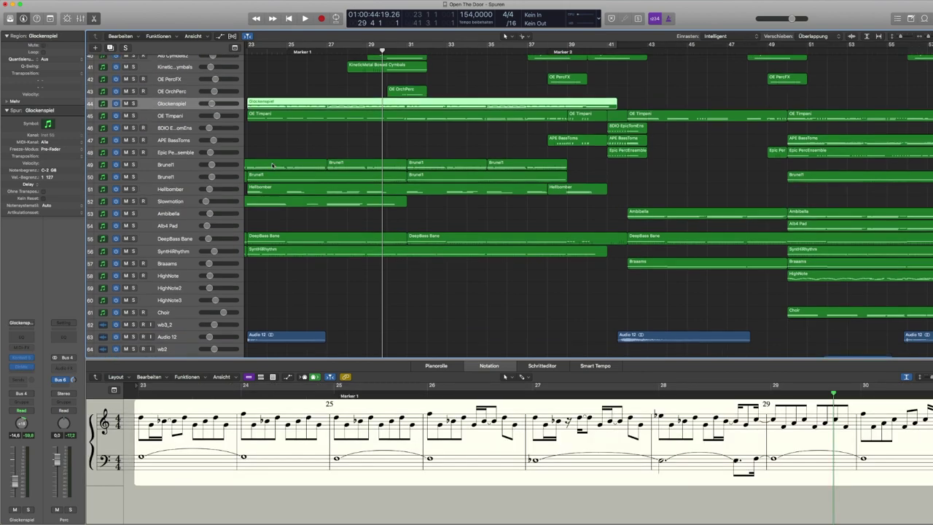
{"action": "key", "text": "s"}
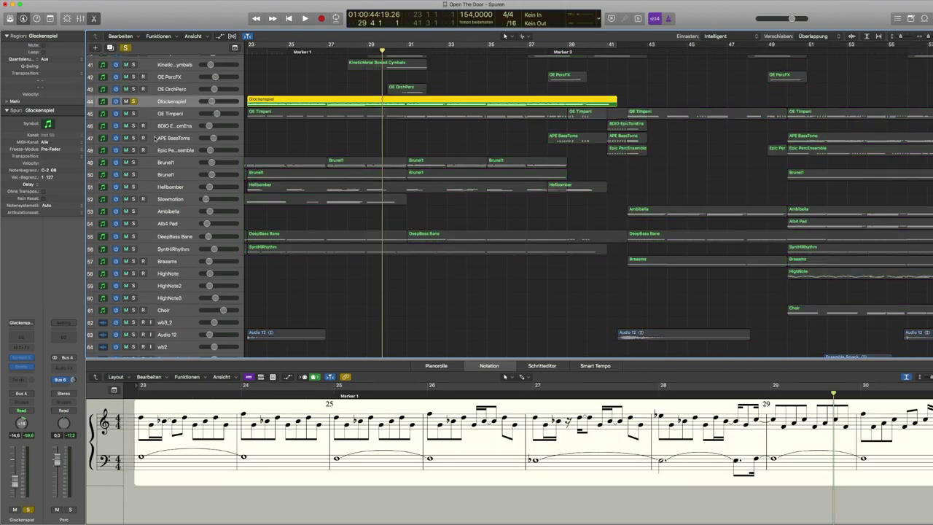
{"action": "left_click", "coordinate": [134, 102]}
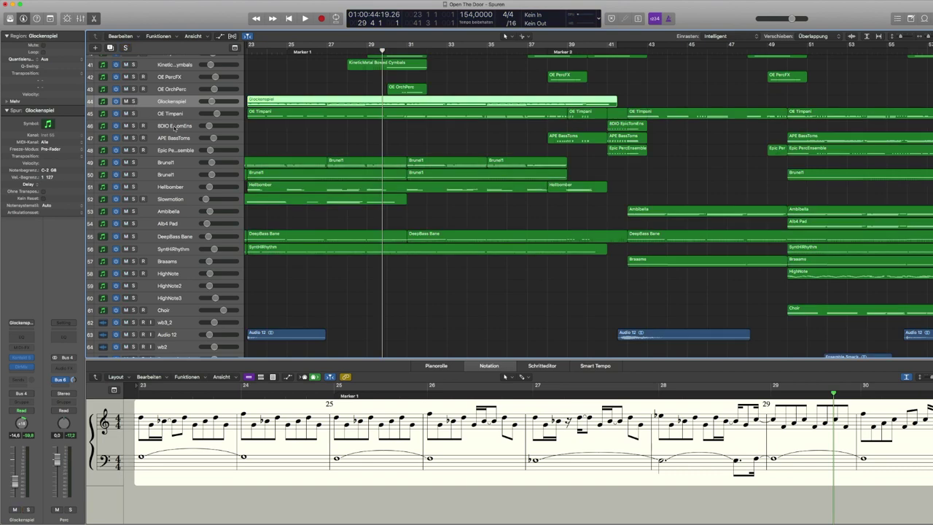
Play the Glockenspiel and OE Timpani tracks soloed from bar 29, clear the solos and bring up the OE Timpani notation
{"action": "left_click", "coordinate": [134, 104]}
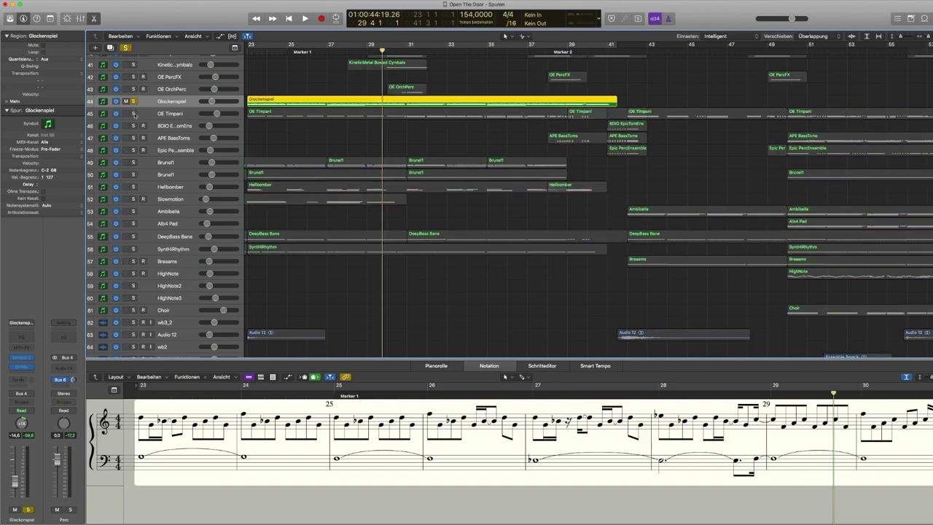
{"action": "left_click", "coordinate": [134, 113]}
{"action": "key", "text": "space"}
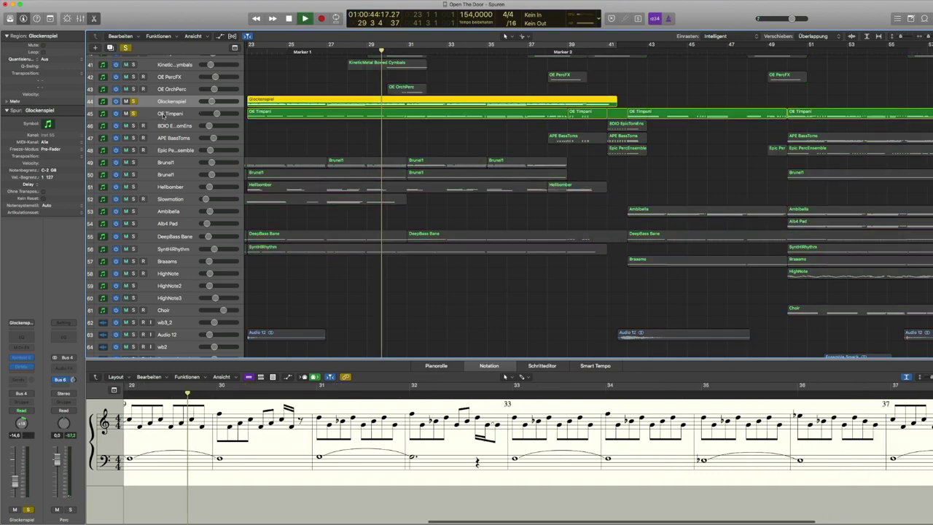
{"action": "left_click", "coordinate": [125, 48]}
{"action": "left_click", "coordinate": [175, 113]}
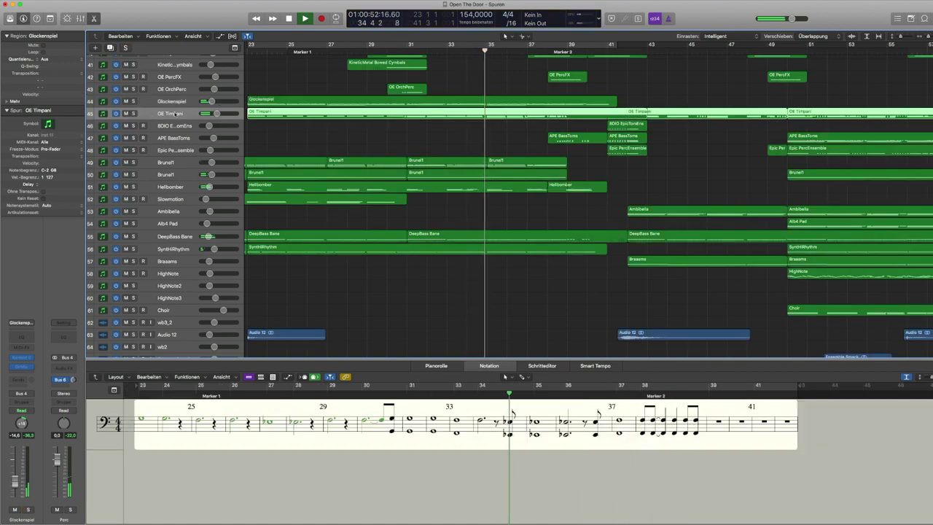
Play the OE Timpani track soloed, clear its solo, stop in bar 38 and deselect its regions
{"action": "left_click", "coordinate": [134, 113]}
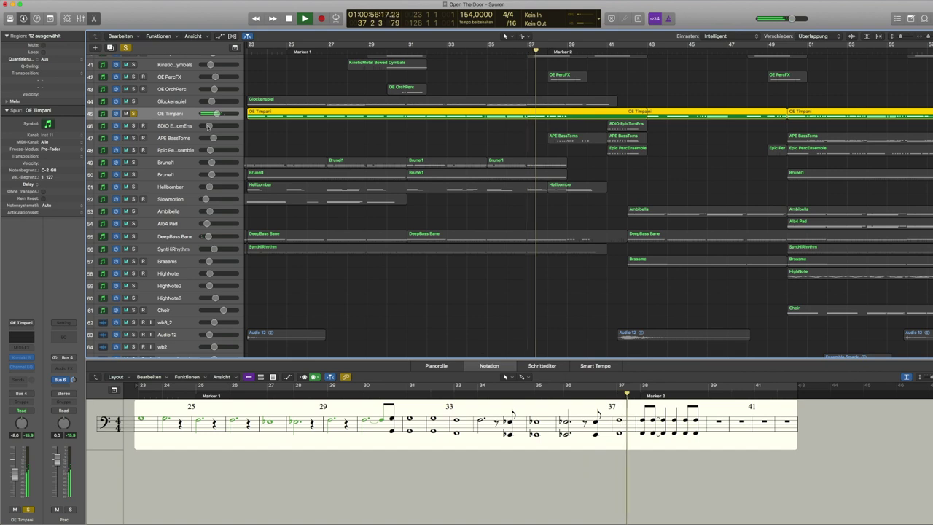
{"action": "key", "text": "s"}
{"action": "key", "text": "space"}
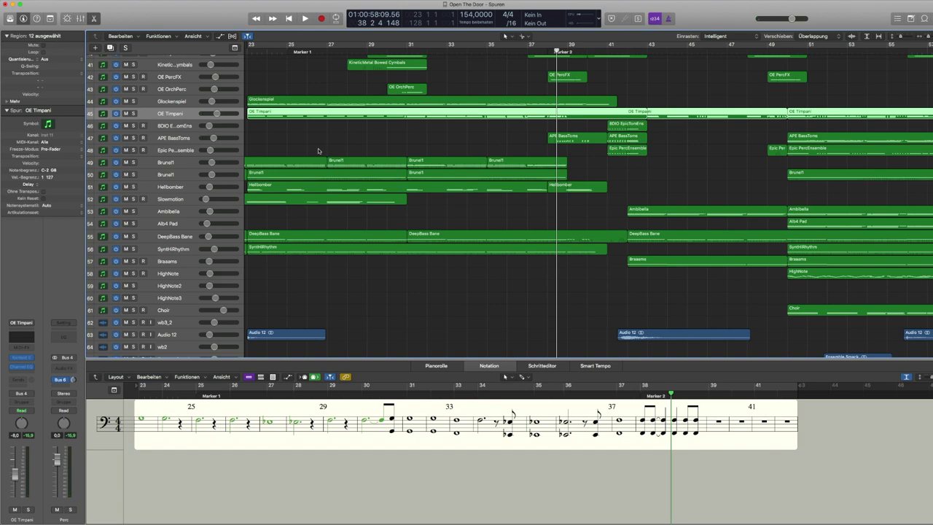
{"action": "left_click", "coordinate": [319, 150]}
{"action": "scroll", "coordinate": [319, 150], "scroll_direction": "left", "scroll_amount": 3}
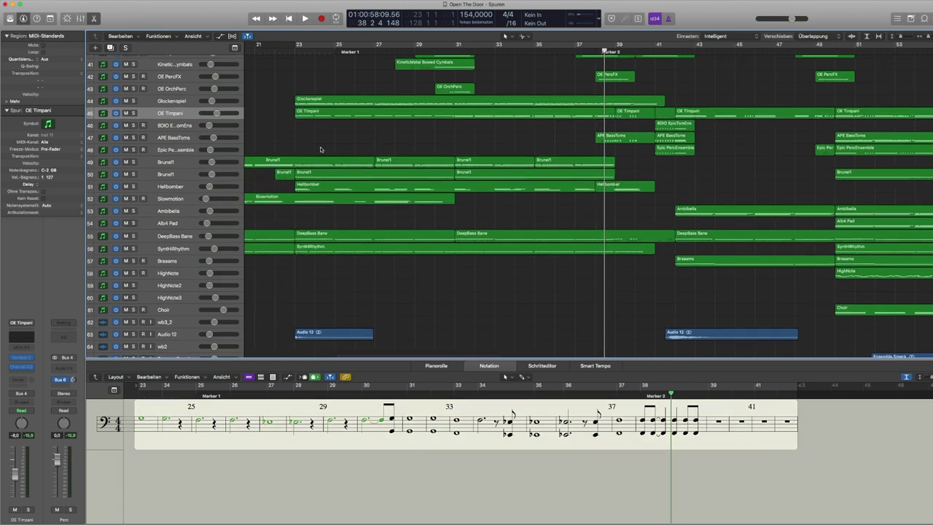
{"action": "scroll", "coordinate": [431, 134], "scroll_direction": "right", "scroll_amount": 3}
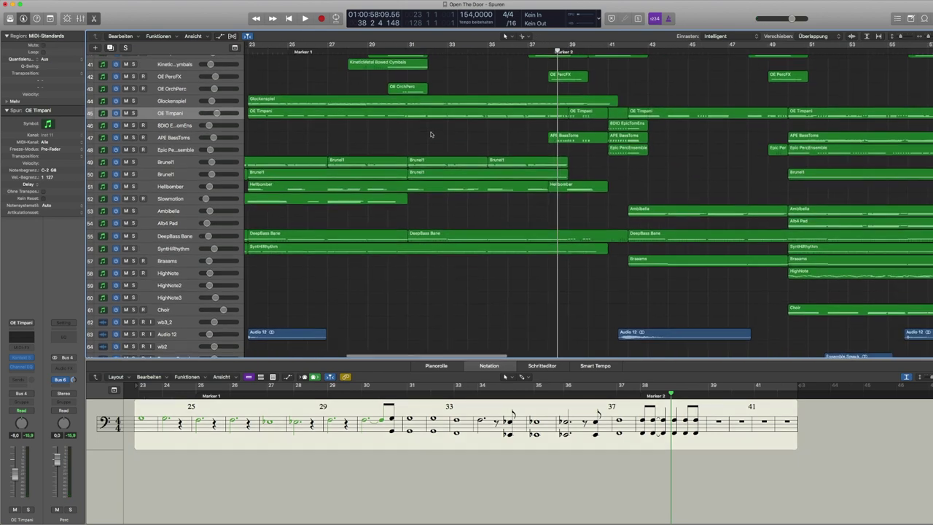
Return the playhead to bar 29, look over the lower percussion and synth tracks, and move the playhead to Marker 2 at bar 38
{"action": "scroll", "coordinate": [431, 135], "scroll_direction": "up", "scroll_amount": 1}
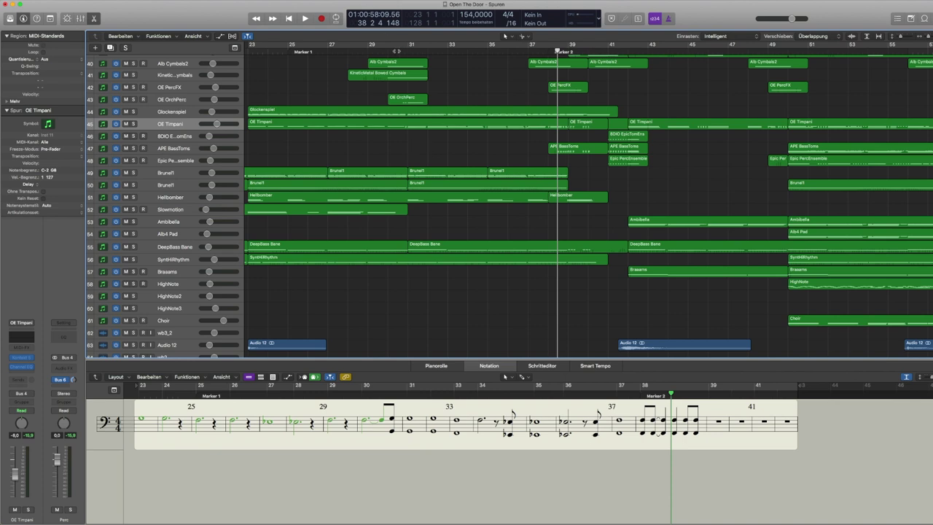
{"action": "left_click", "coordinate": [377, 51]}
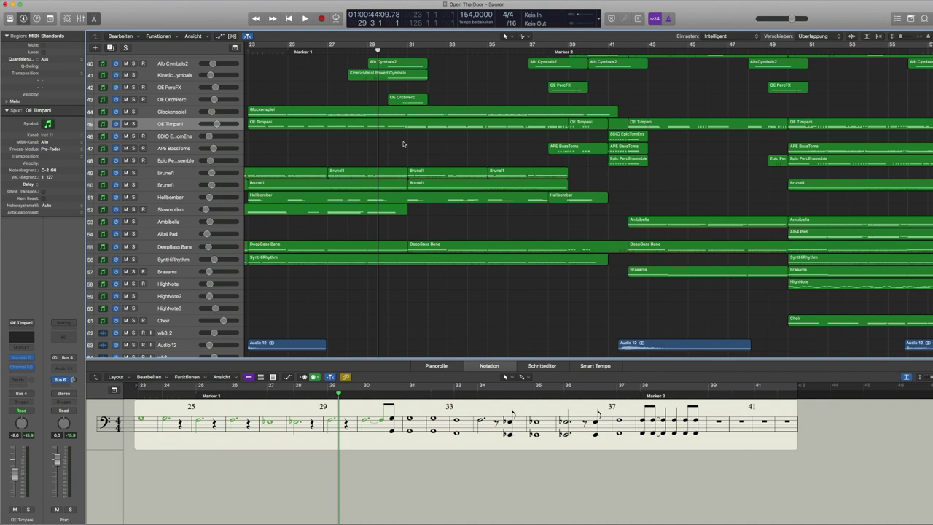
{"action": "key", "text": "comma"}
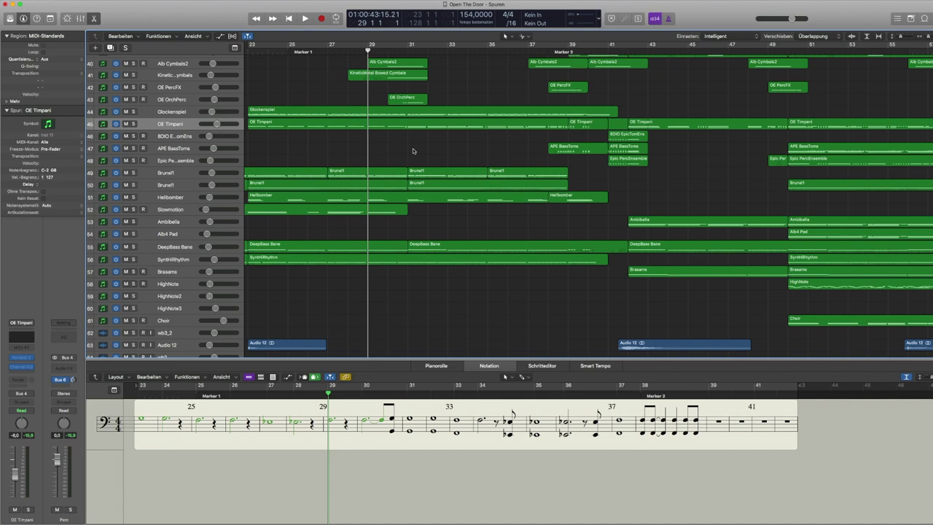
{"action": "scroll", "coordinate": [414, 152], "scroll_direction": "down", "scroll_amount": 4}
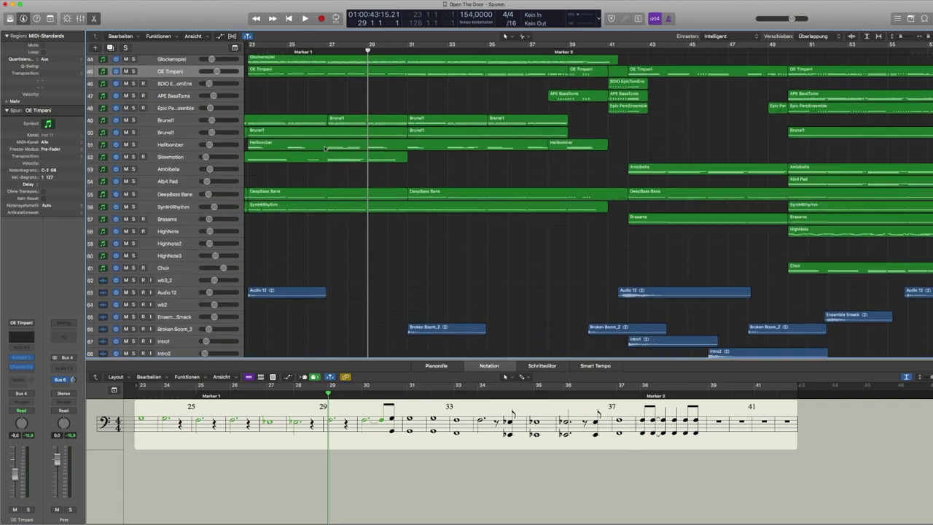
{"action": "scroll", "coordinate": [374, 125], "scroll_direction": "up", "scroll_amount": 3}
{"action": "scroll", "coordinate": [423, 109], "scroll_direction": "right", "scroll_amount": 5}
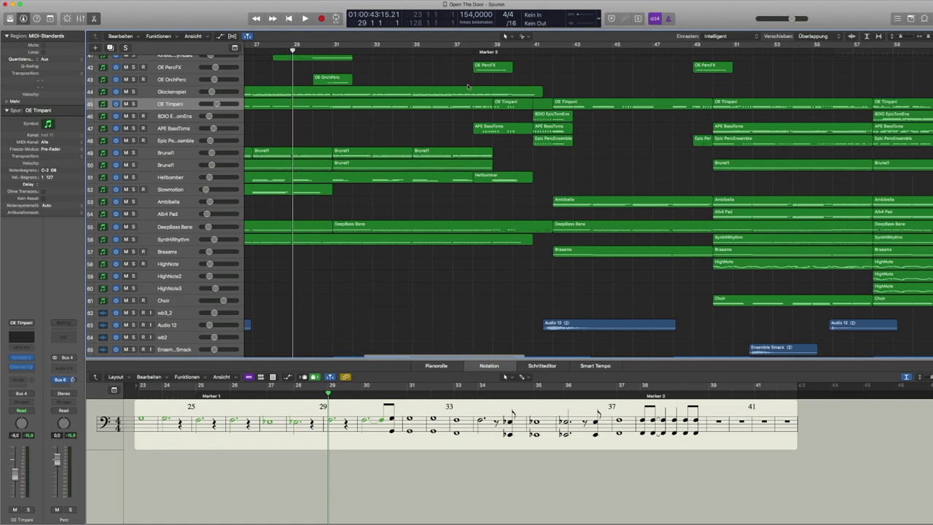
{"action": "scroll", "coordinate": [514, 64], "scroll_direction": "right", "scroll_amount": 1}
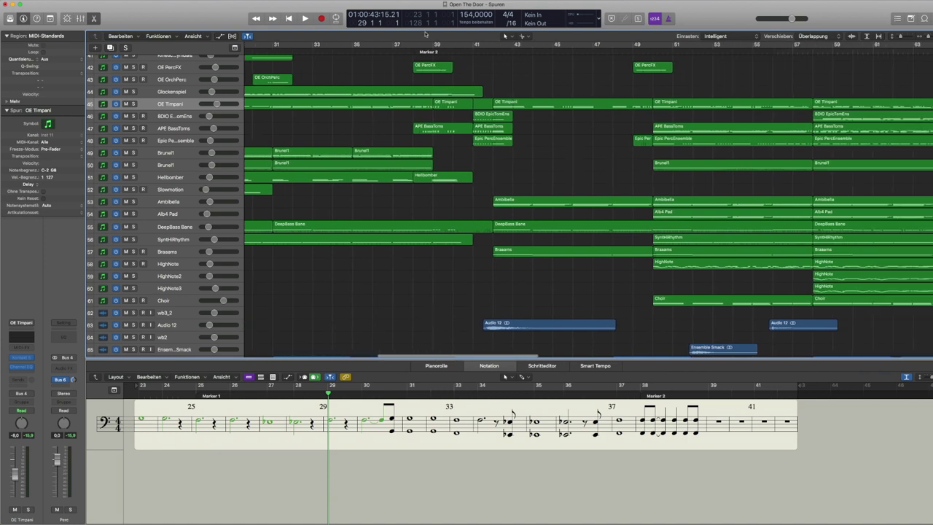
{"action": "key", "text": "alt+period"}
{"action": "scroll", "coordinate": [298, 120], "scroll_direction": "right", "scroll_amount": 5}
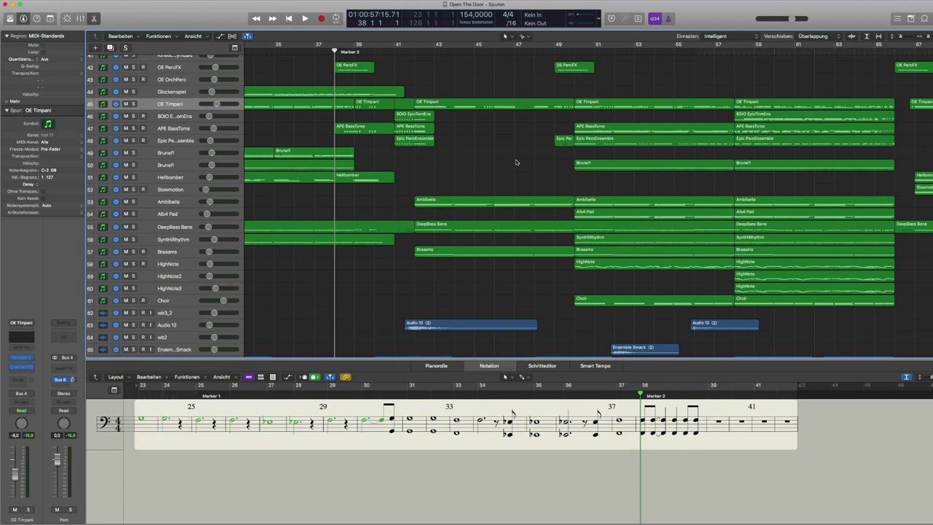
Bring up the notation and Kontakt instrument of the 8DIO EpicTomEns track, moving the plug-in window clear of the track list
{"action": "left_click", "coordinate": [191, 116]}
{"action": "scroll", "coordinate": [414, 124], "scroll_direction": "right", "scroll_amount": 5}
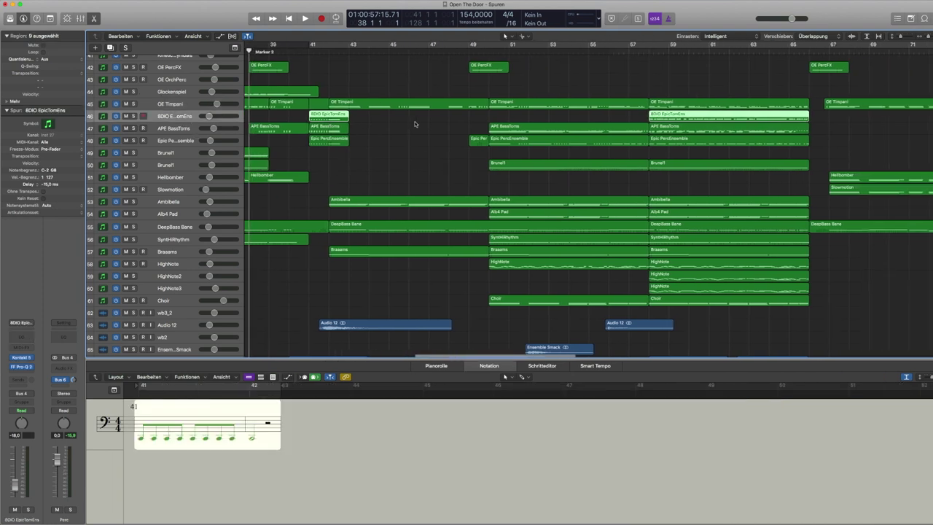
{"action": "scroll", "coordinate": [402, 139], "scroll_direction": "left", "scroll_amount": 2}
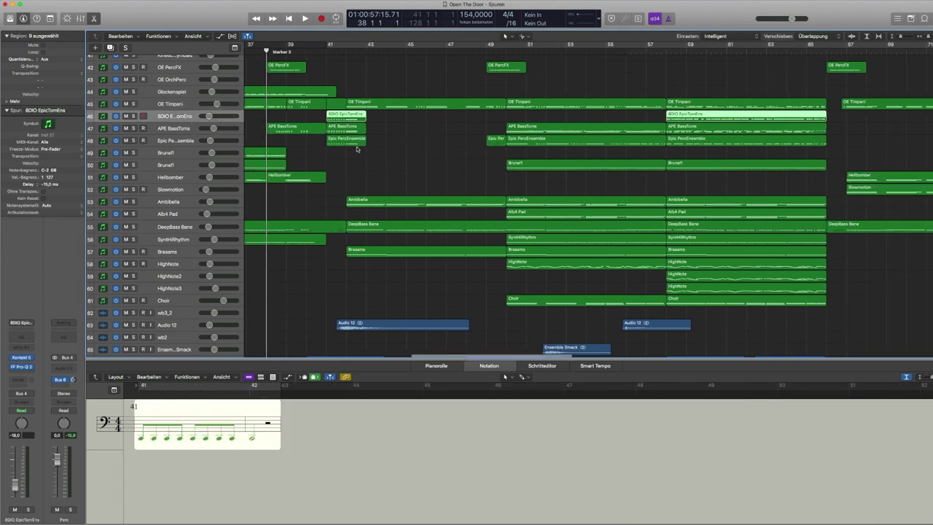
{"action": "left_click", "coordinate": [21, 358]}
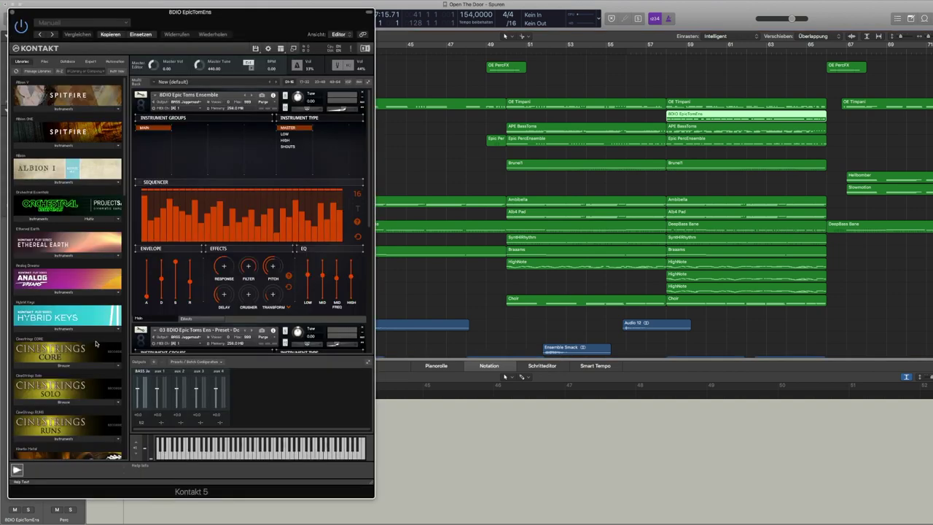
{"action": "left_click_drag", "start_coordinate": [246, 20], "coordinate": [825, 20]}
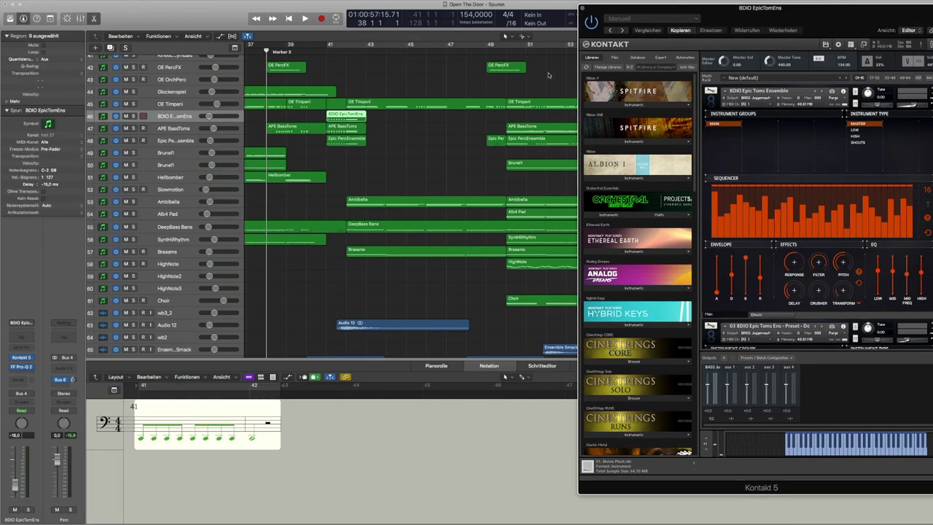
Play the 8DIO EpicTomEns track soloed from bar 40 and again around bar 61, stop in bar 62 and clear the solo
{"action": "left_click", "coordinate": [328, 57]}
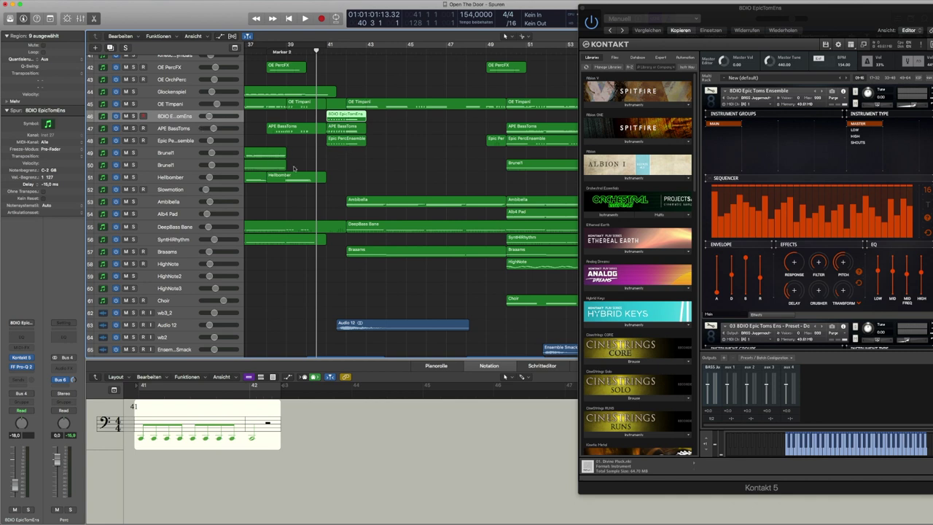
{"action": "left_click", "coordinate": [134, 116]}
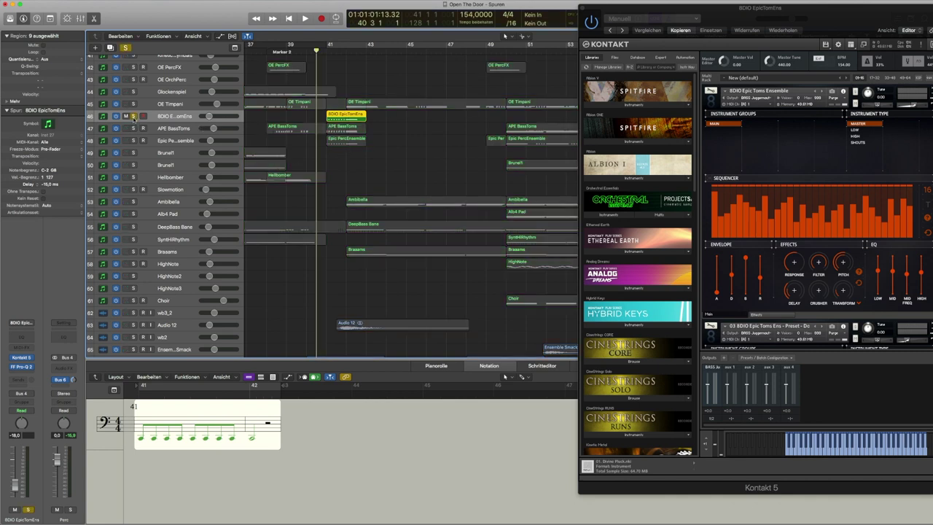
{"action": "left_click", "coordinate": [134, 117]}
{"action": "left_click", "coordinate": [136, 117]}
{"action": "key", "text": "space"}
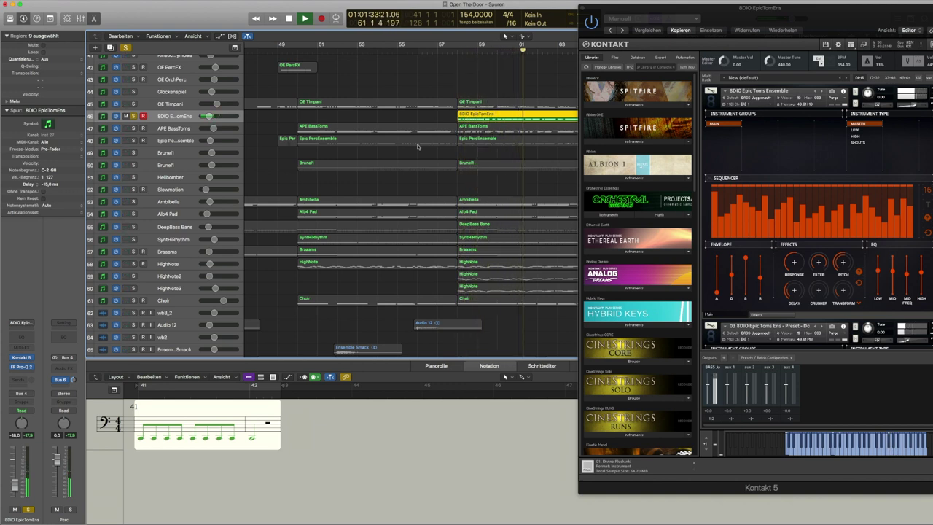
{"action": "key", "text": "space"}
{"action": "left_click", "coordinate": [274, 143]}
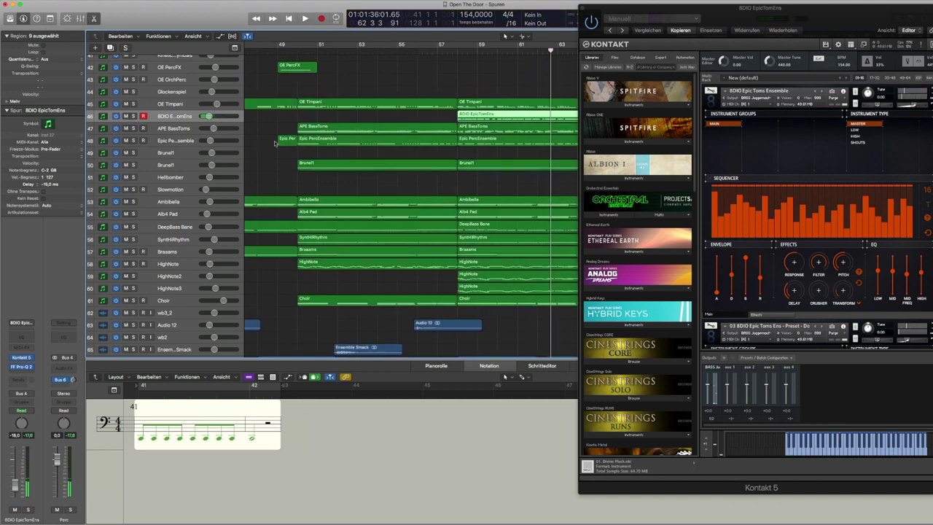
Return the playhead to bar 40, bring up the notation of the APE BassToms region at bar 38 and switch the track's solo on and off
{"action": "scroll", "coordinate": [343, 134], "scroll_direction": "left", "scroll_amount": 5}
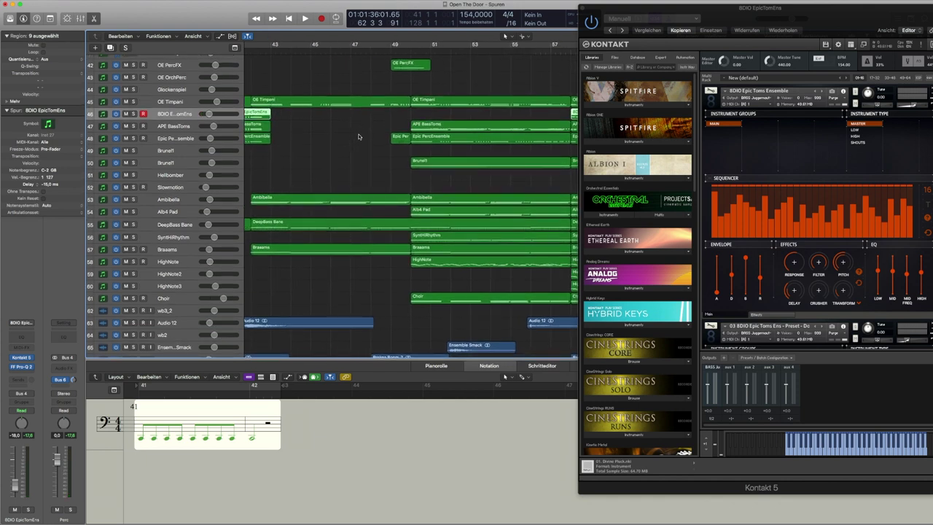
{"action": "scroll", "coordinate": [337, 133], "scroll_direction": "left", "scroll_amount": 5}
{"action": "left_click", "coordinate": [333, 53]}
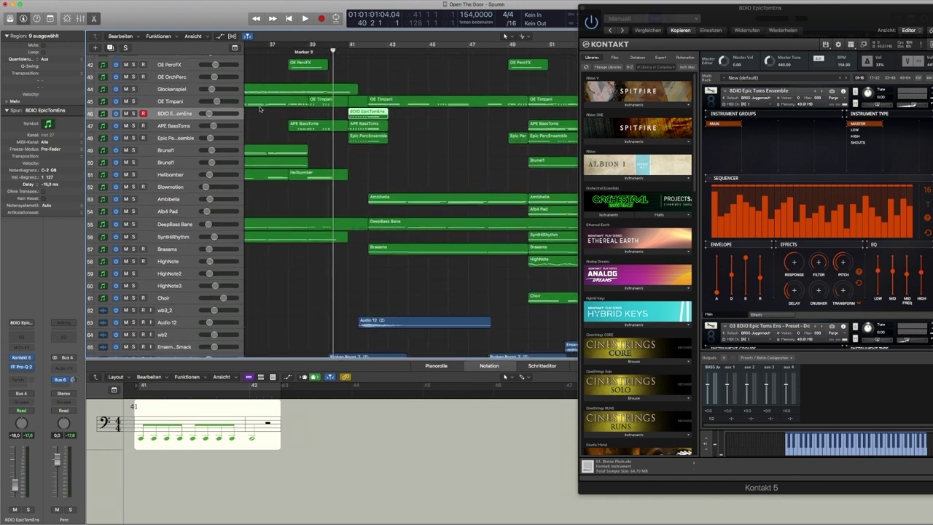
{"action": "left_click", "coordinate": [309, 125]}
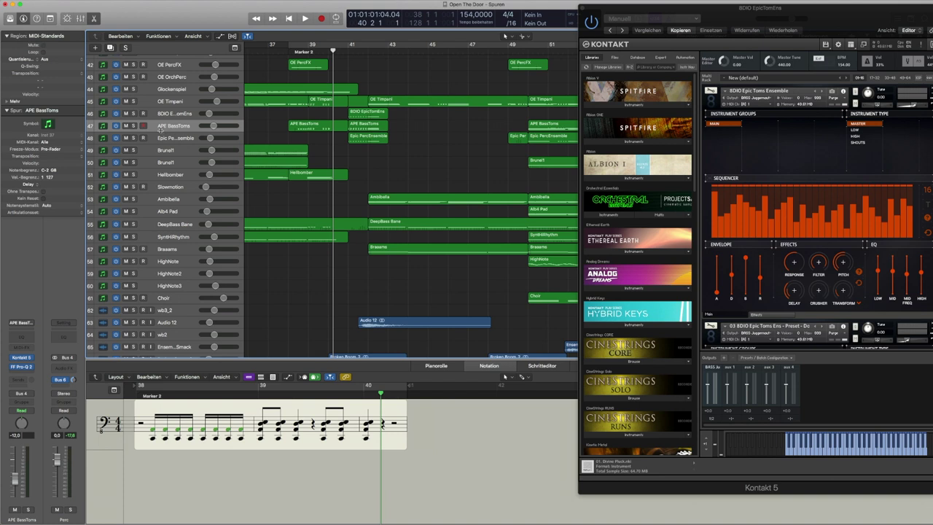
{"action": "left_click", "coordinate": [134, 127]}
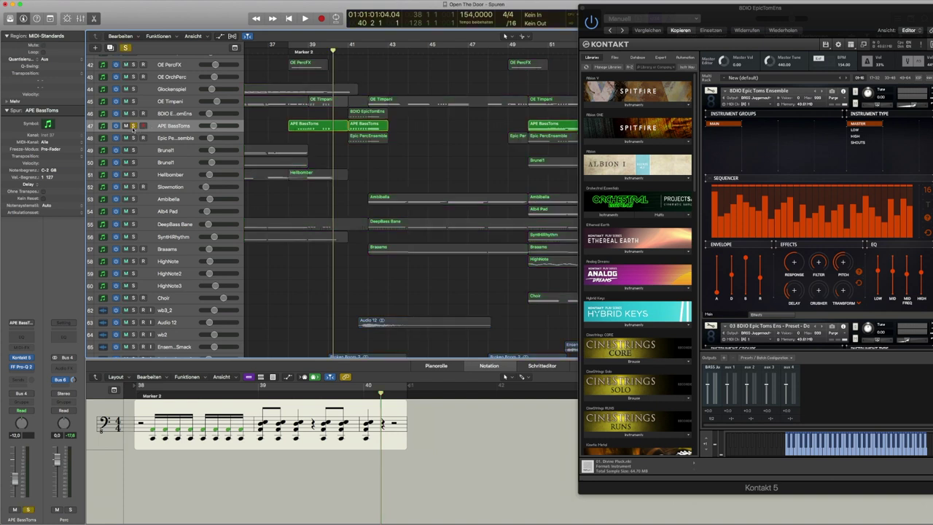
{"action": "left_click", "coordinate": [134, 126]}
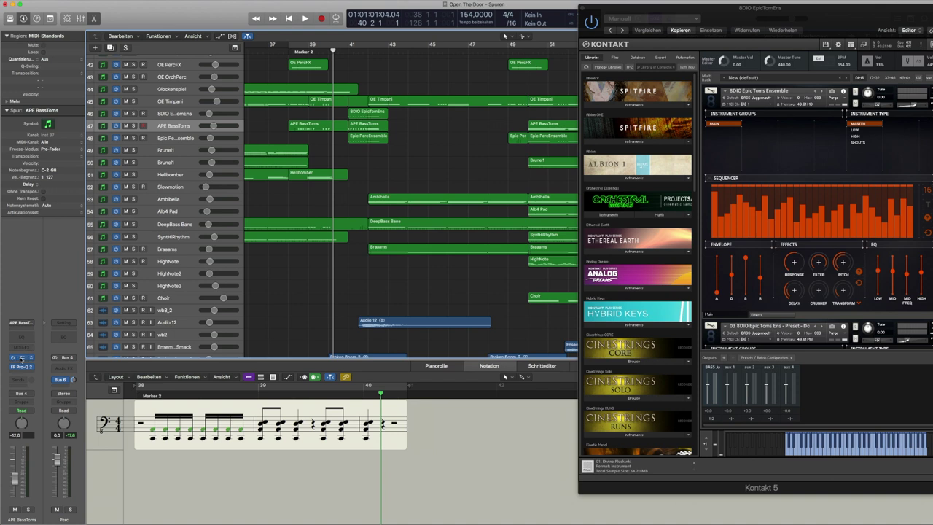
Play the APE BassToms track soloed from bar 49 and bring up the notation of its region starting at bar 50
{"action": "left_click", "coordinate": [133, 125]}
{"action": "scroll", "coordinate": [411, 94], "scroll_direction": "right", "scroll_amount": 3}
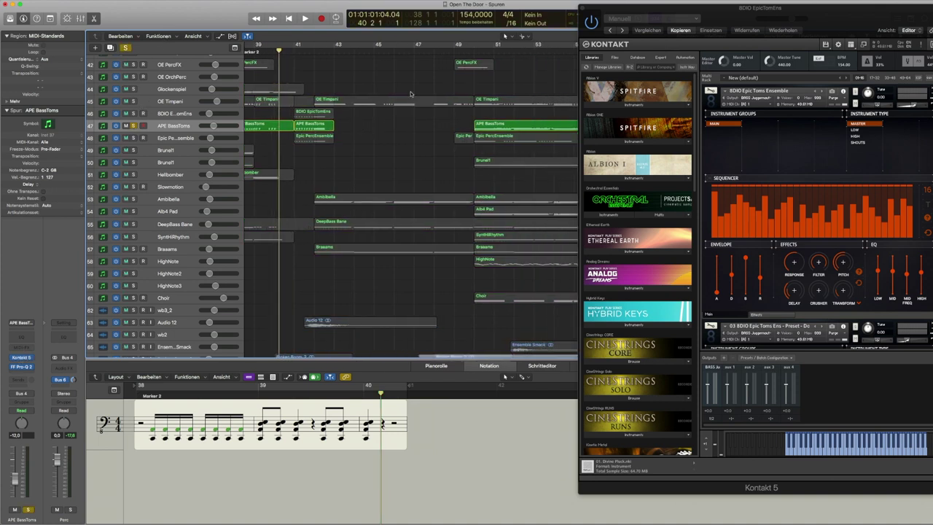
{"action": "left_click", "coordinate": [463, 51]}
{"action": "scroll", "coordinate": [398, 128], "scroll_direction": "right", "scroll_amount": 5}
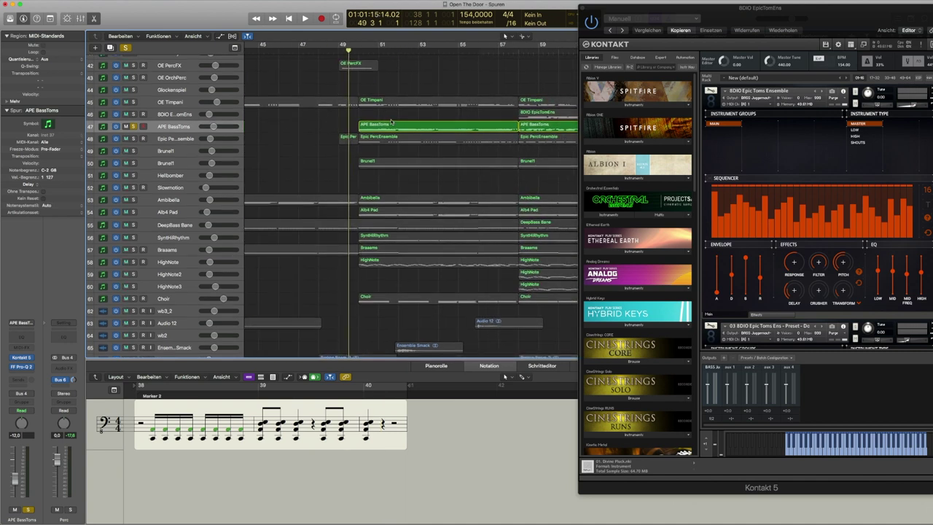
{"action": "key", "text": "space"}
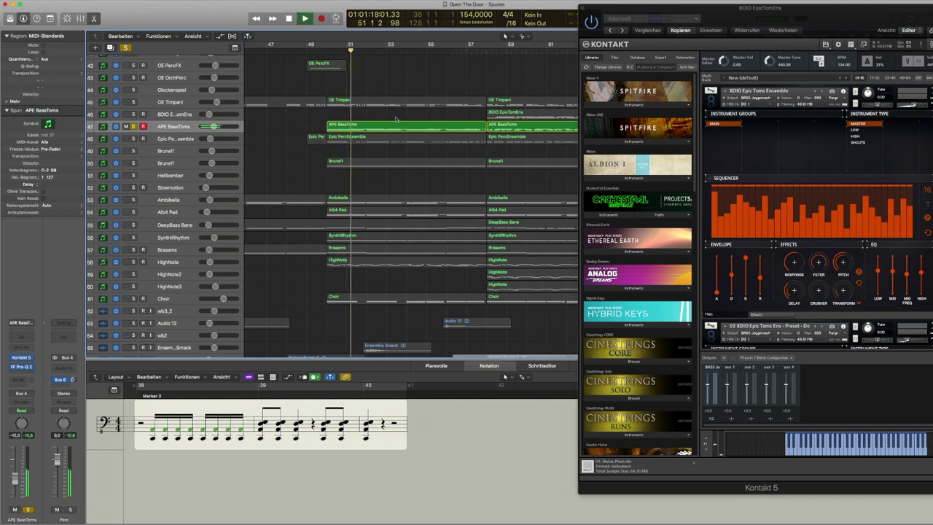
{"action": "left_click", "coordinate": [399, 127]}
{"action": "scroll", "coordinate": [400, 129], "scroll_direction": "right", "scroll_amount": 3}
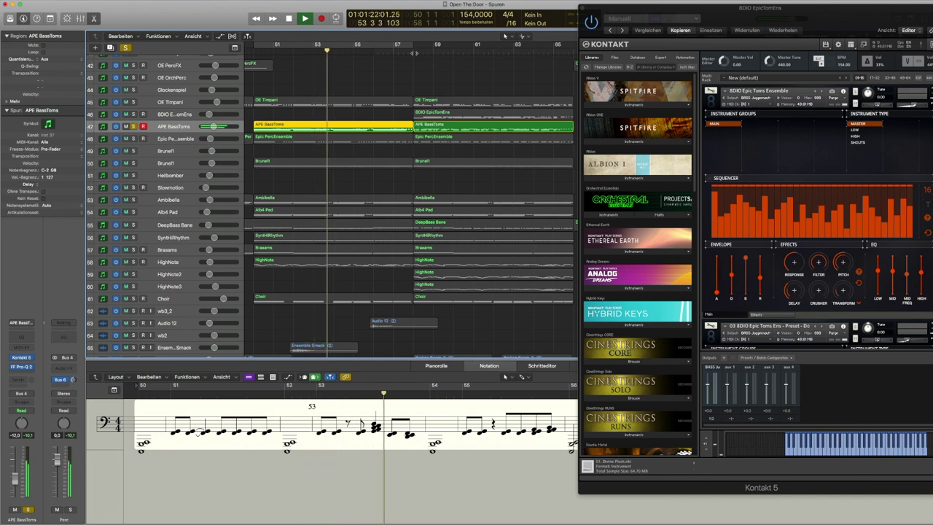
Continue the soloed playback from about bar 58, show that APE BassToms region's notation and piano roll, stop in bar 66 and clear the solo
{"action": "left_click", "coordinate": [413, 54]}
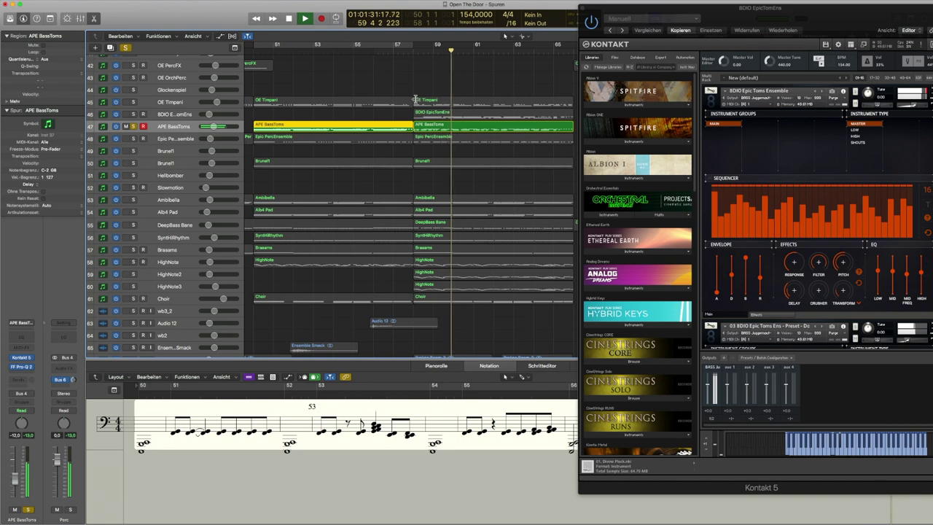
{"action": "left_click", "coordinate": [453, 131]}
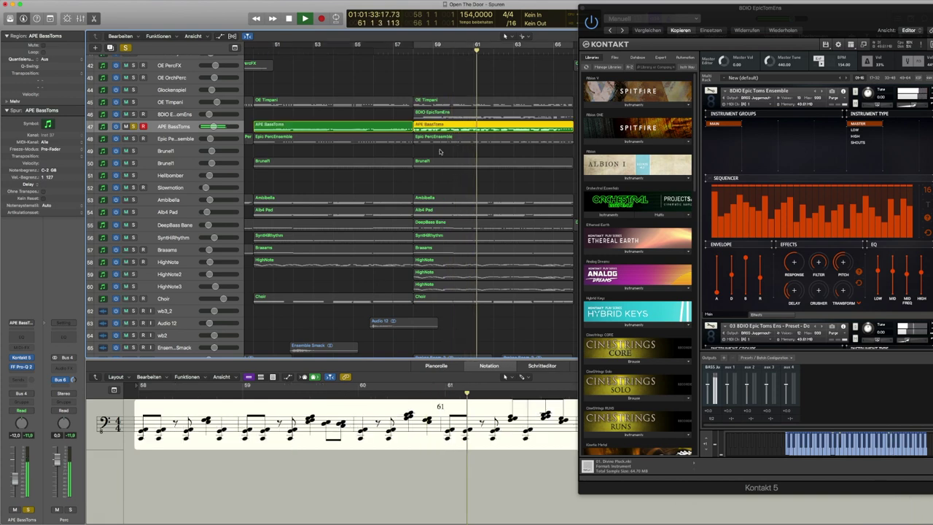
{"action": "left_click", "coordinate": [436, 365]}
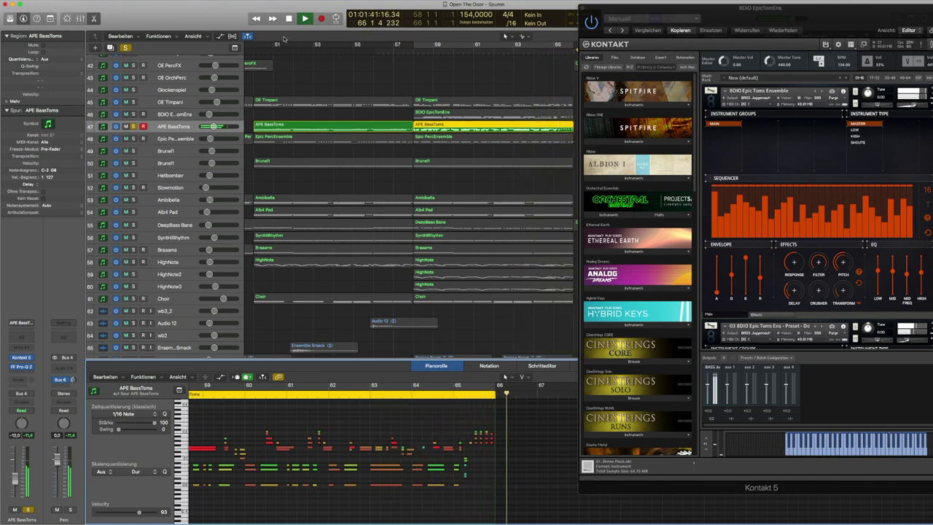
{"action": "key", "text": "space"}
{"action": "left_click", "coordinate": [125, 48]}
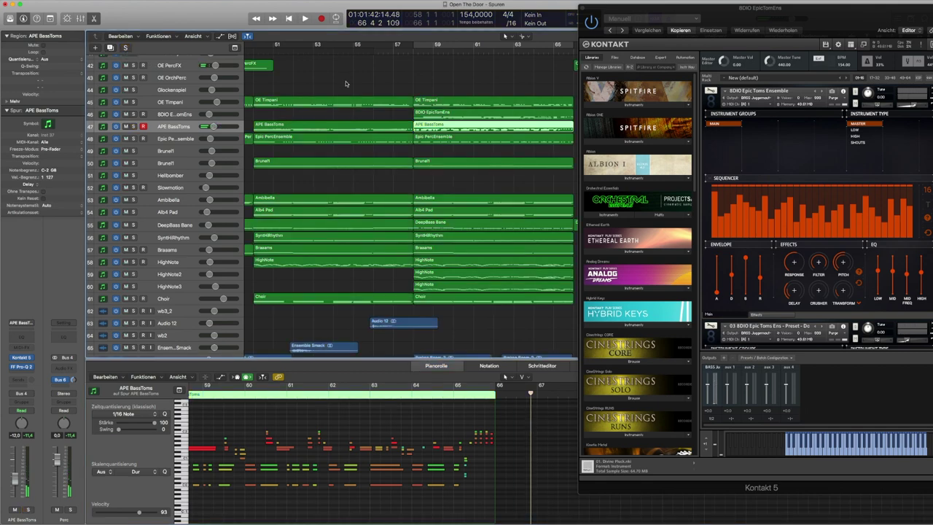
Select the Epic PercEnsemble track, set the playhead in bar 57 and deselect its regions
{"action": "left_click", "coordinate": [176, 136]}
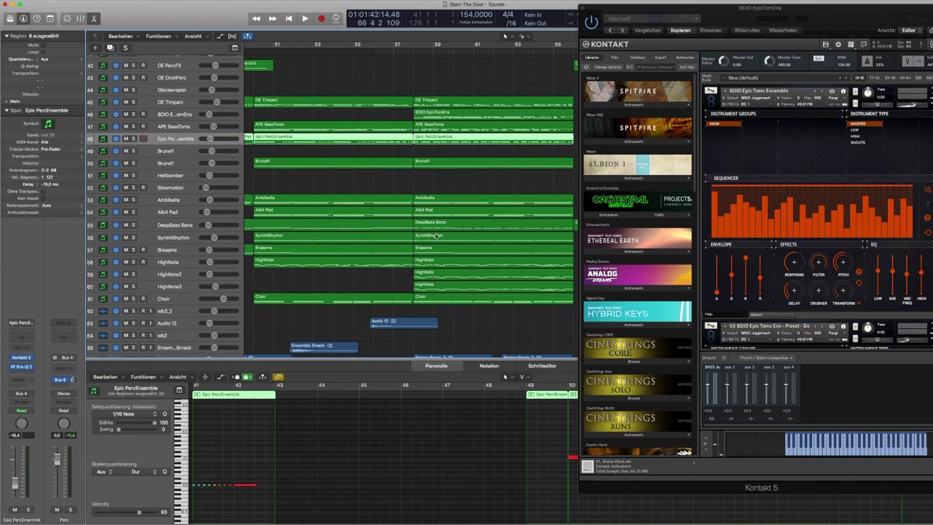
{"action": "left_click", "coordinate": [405, 53]}
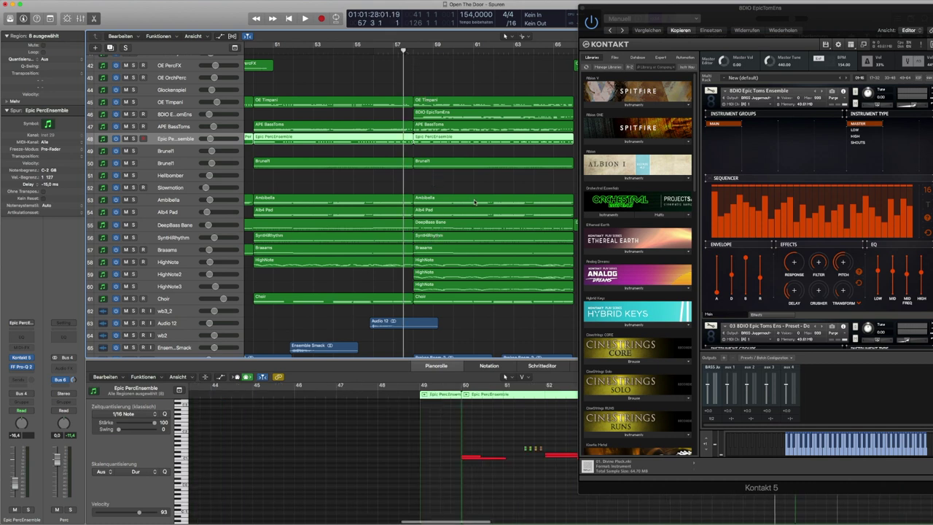
{"action": "left_click", "coordinate": [446, 155]}
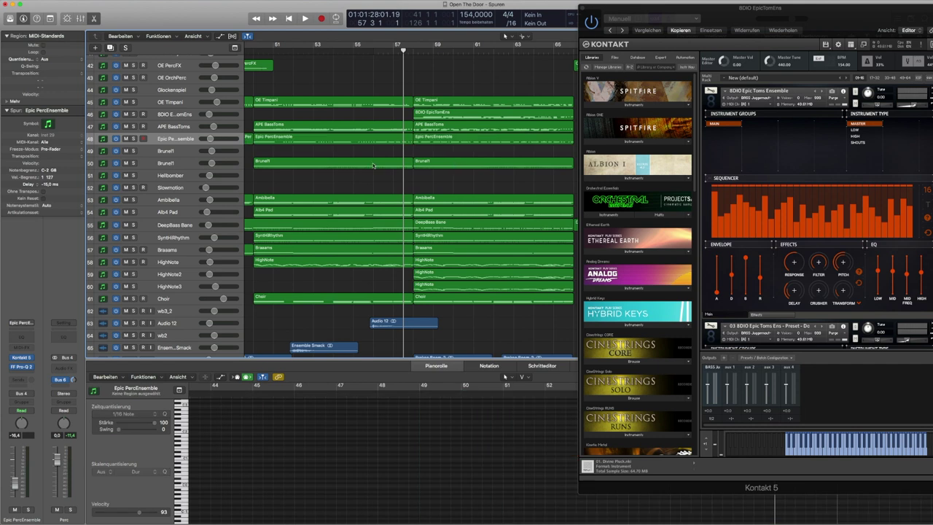
Inspect the Epic PercEnsemble track's Kontakt instrument and close both open Kontakt windows
{"action": "left_click", "coordinate": [22, 357]}
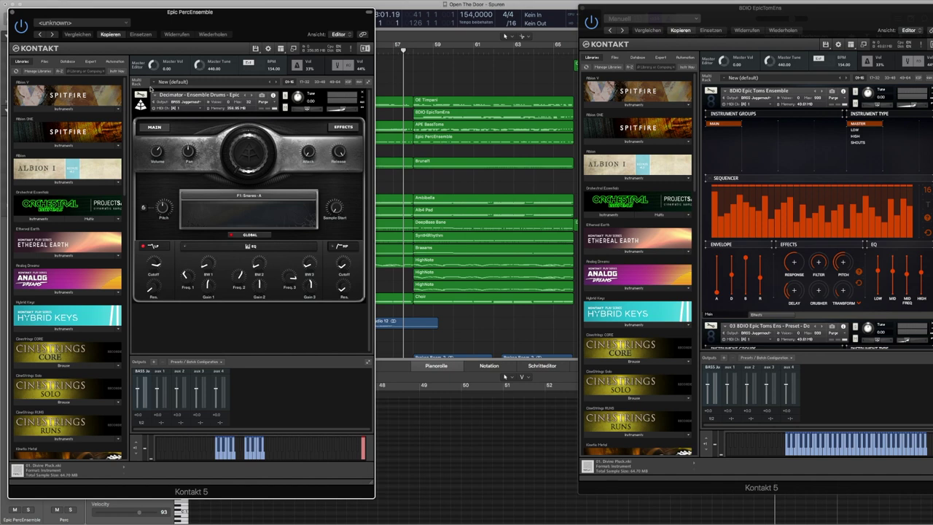
{"action": "left_click", "coordinate": [11, 14]}
{"action": "left_click", "coordinate": [586, 9]}
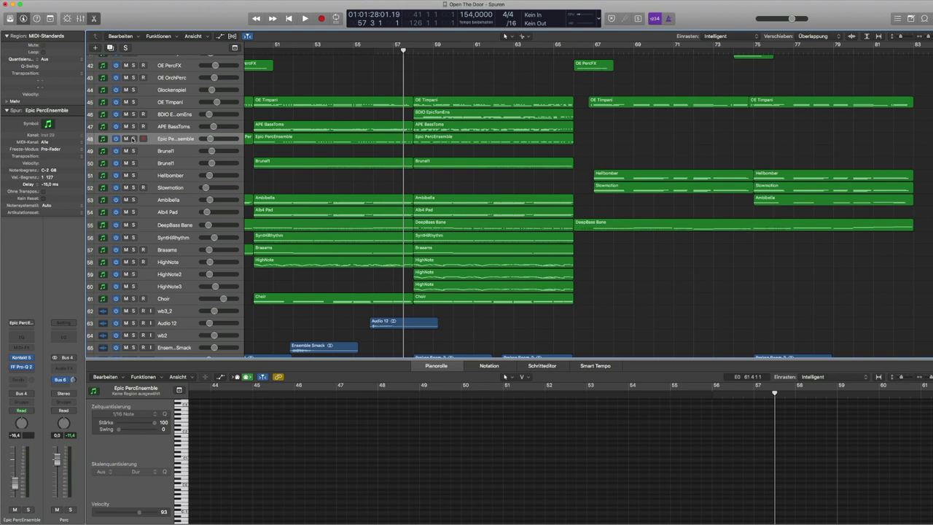
Solo the Epic PercEnsemble track and play it from bar 57, stopping in bar 60
{"action": "left_click", "coordinate": [133, 138]}
{"action": "key", "text": "space"}
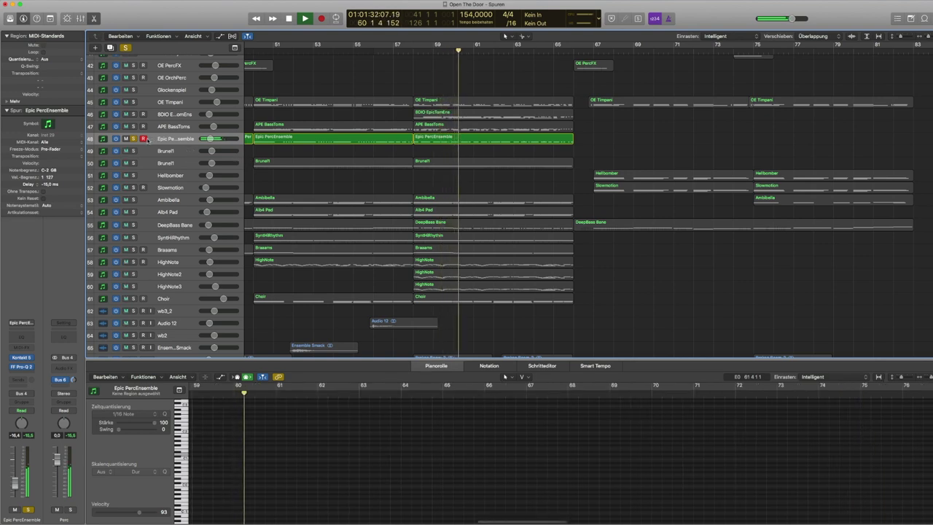
{"action": "key", "text": "space"}
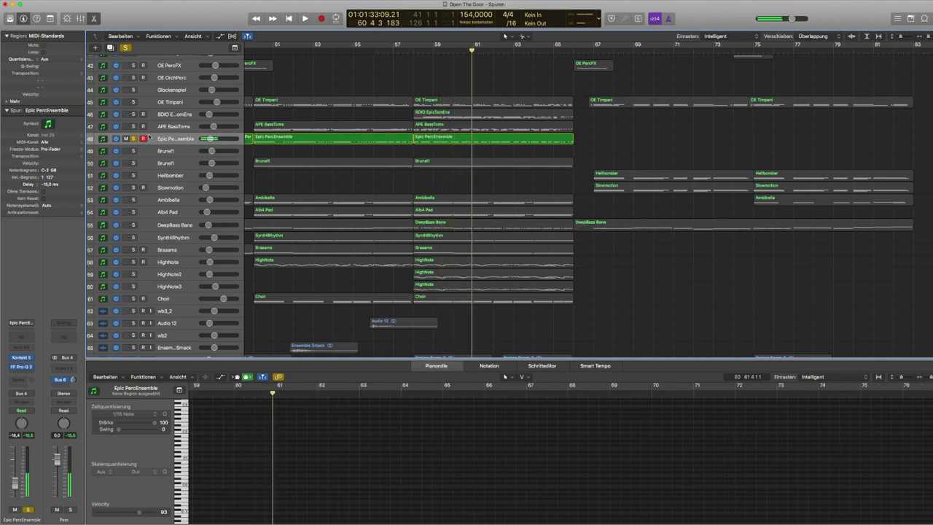
Solo APE BassToms and 8DIO EpicTomEns as well, play from bar 58, clear all solos during playback and stop in bar 66
{"action": "left_click", "coordinate": [134, 126]}
{"action": "left_click", "coordinate": [133, 115]}
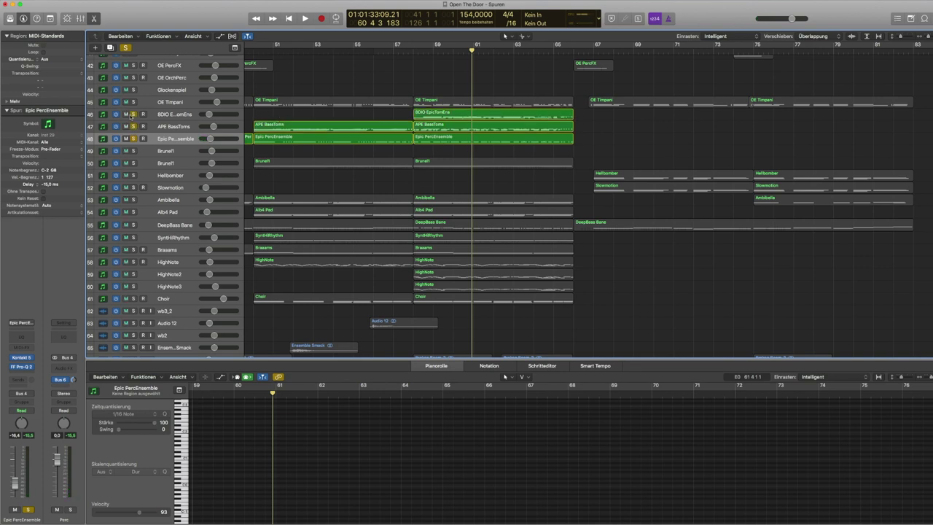
{"action": "left_click", "coordinate": [413, 45]}
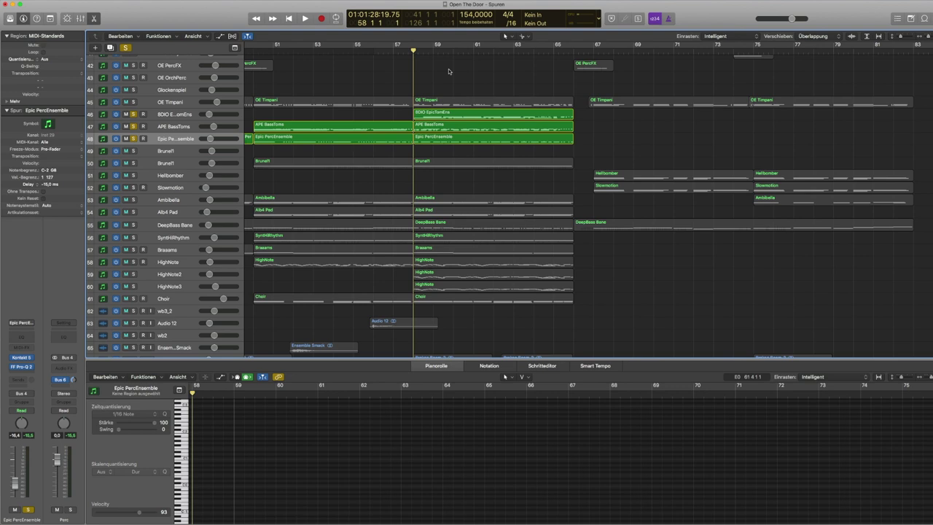
{"action": "key", "text": "space"}
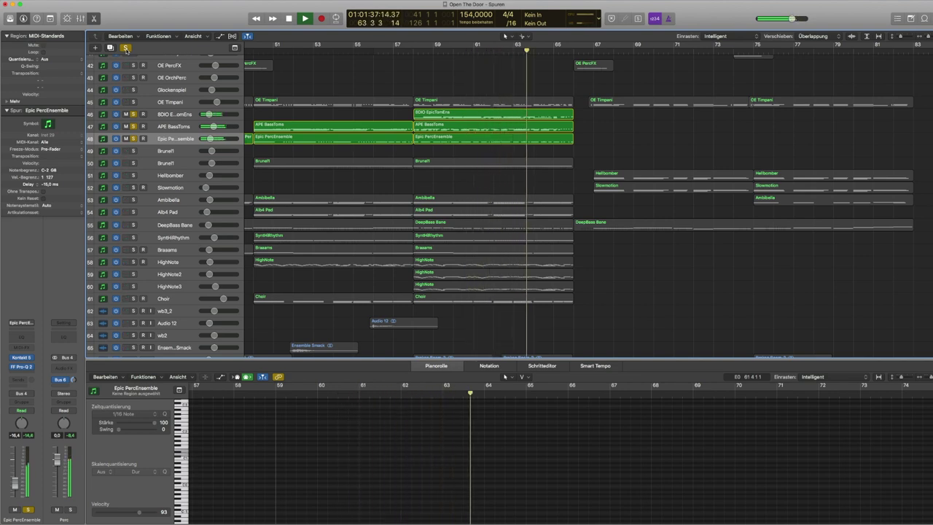
{"action": "left_click", "coordinate": [126, 48]}
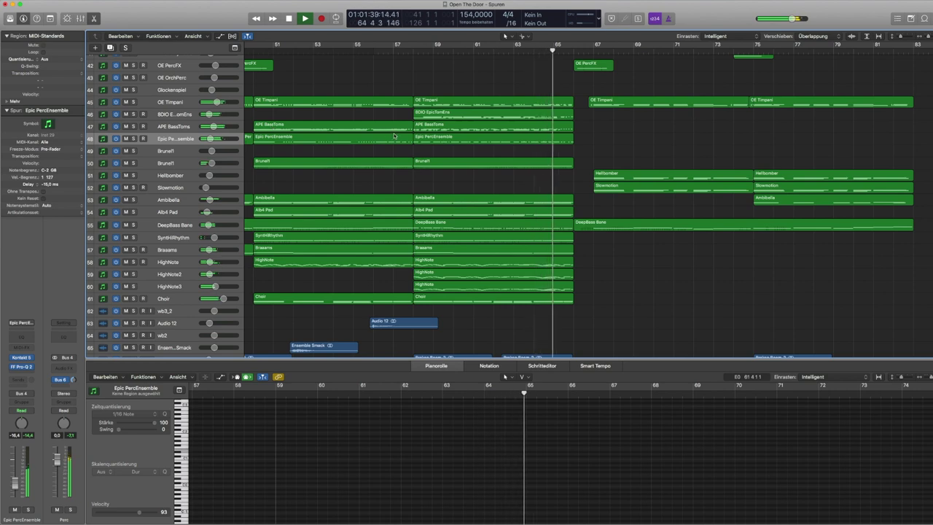
{"action": "key", "text": "space"}
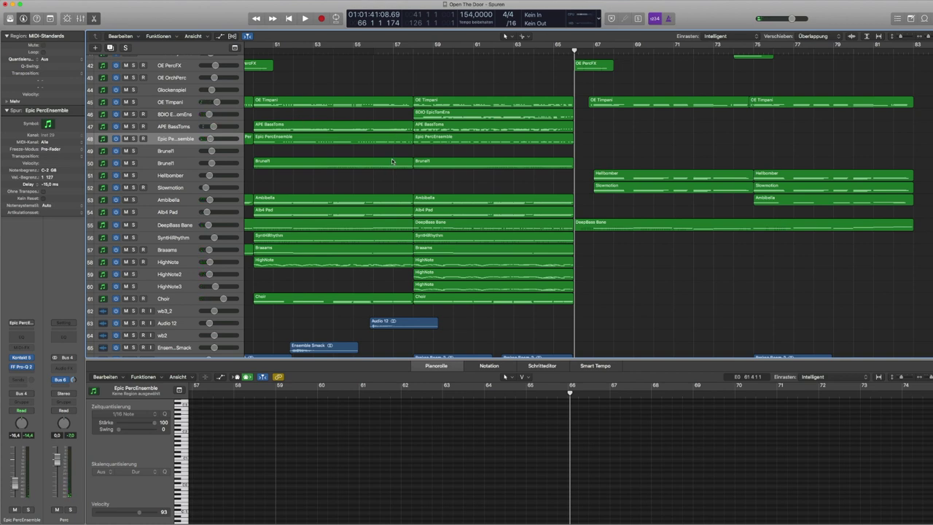
Return the playhead to bar 57, select the Ambibella track and switch its solo on and off
{"action": "left_click", "coordinate": [405, 51]}
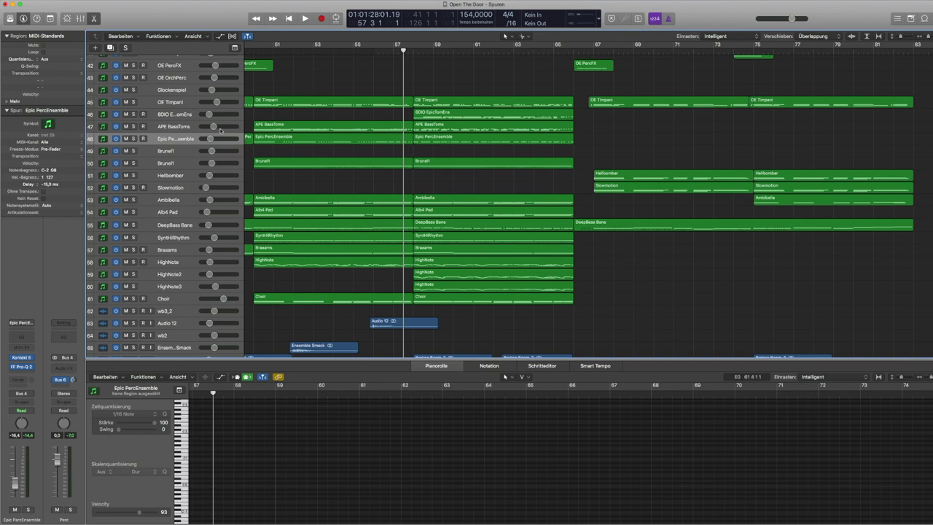
{"action": "scroll", "coordinate": [461, 141], "scroll_direction": "right", "scroll_amount": 5}
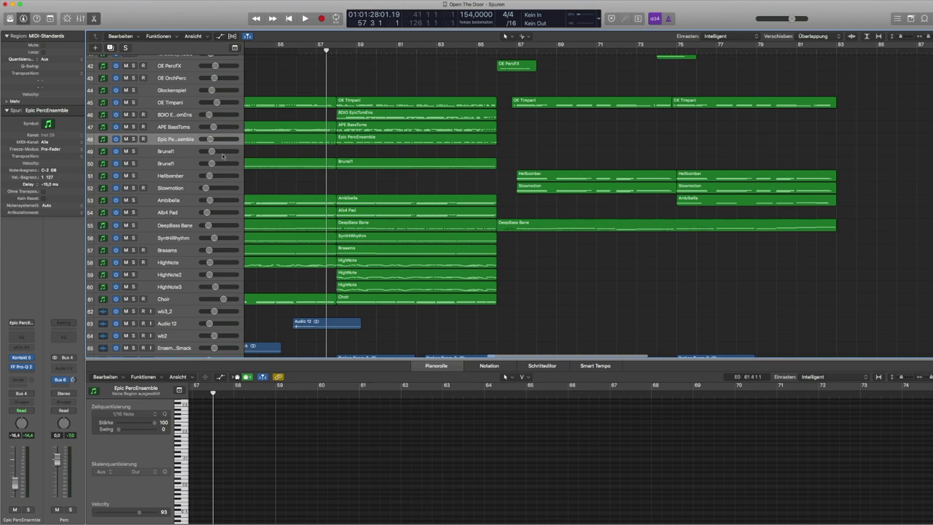
{"action": "scroll", "coordinate": [350, 132], "scroll_direction": "down", "scroll_amount": 3}
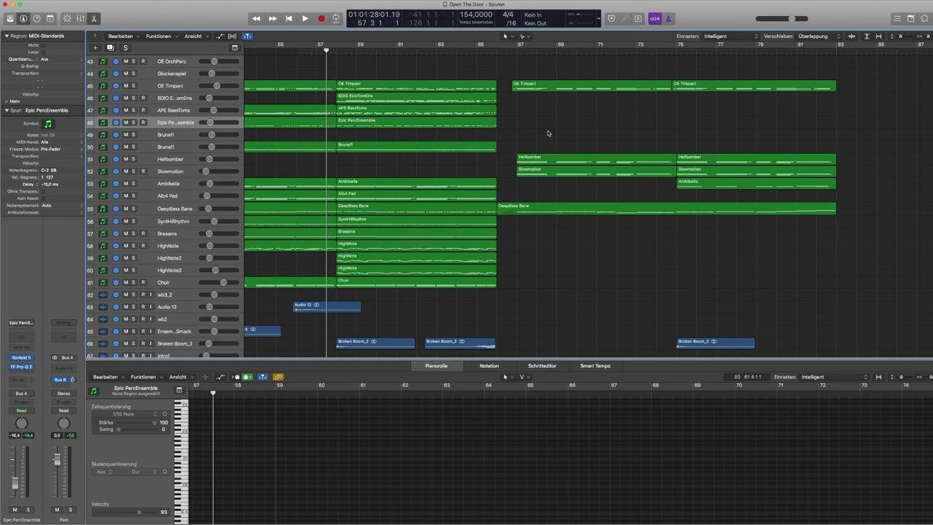
{"action": "scroll", "coordinate": [372, 145], "scroll_direction": "down", "scroll_amount": 3}
{"action": "scroll", "coordinate": [369, 148], "scroll_direction": "up", "scroll_amount": 2}
{"action": "scroll", "coordinate": [366, 148], "scroll_direction": "down", "scroll_amount": 3}
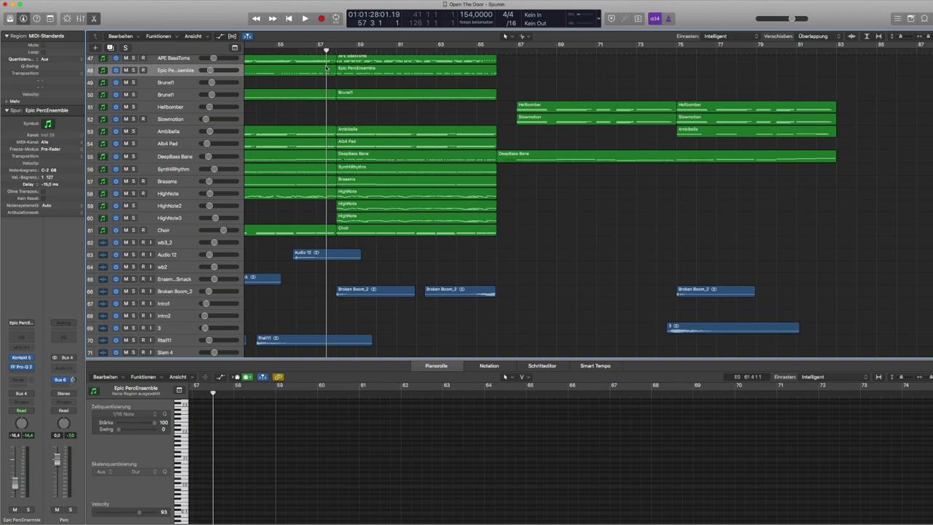
{"action": "scroll", "coordinate": [327, 67], "scroll_direction": "down", "scroll_amount": 2}
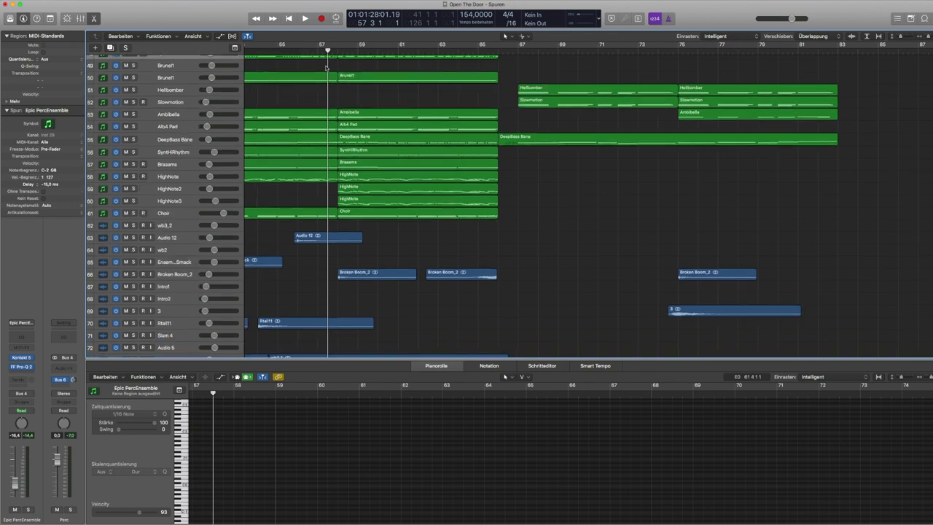
{"action": "scroll", "coordinate": [342, 113], "scroll_direction": "down", "scroll_amount": 2}
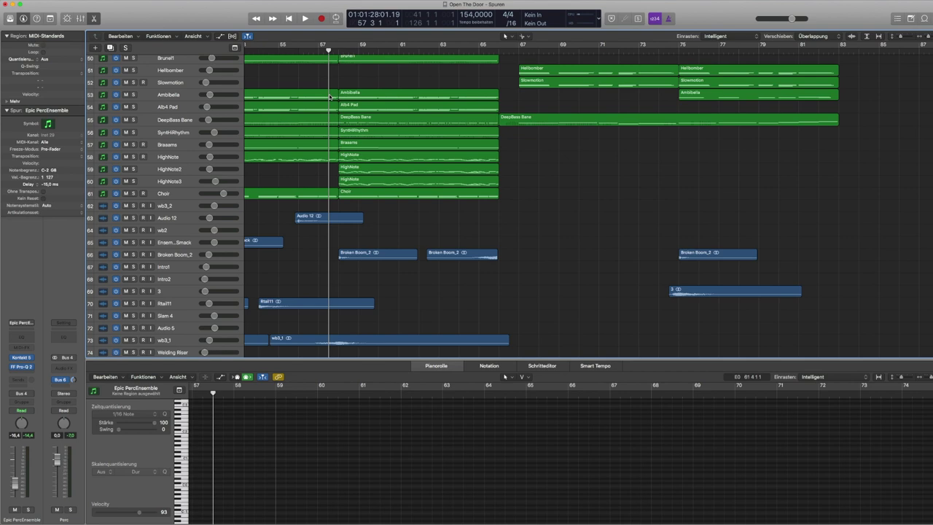
{"action": "left_click", "coordinate": [181, 97]}
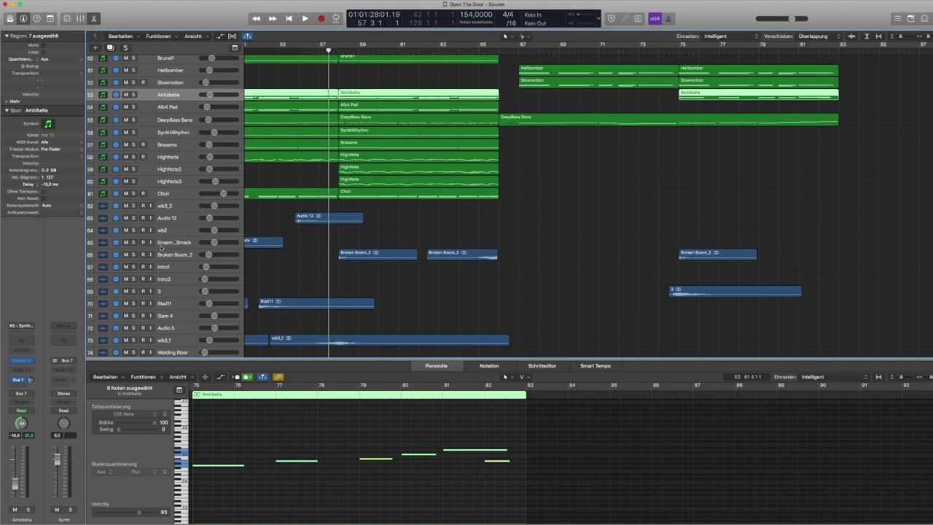
{"action": "left_click", "coordinate": [133, 95]}
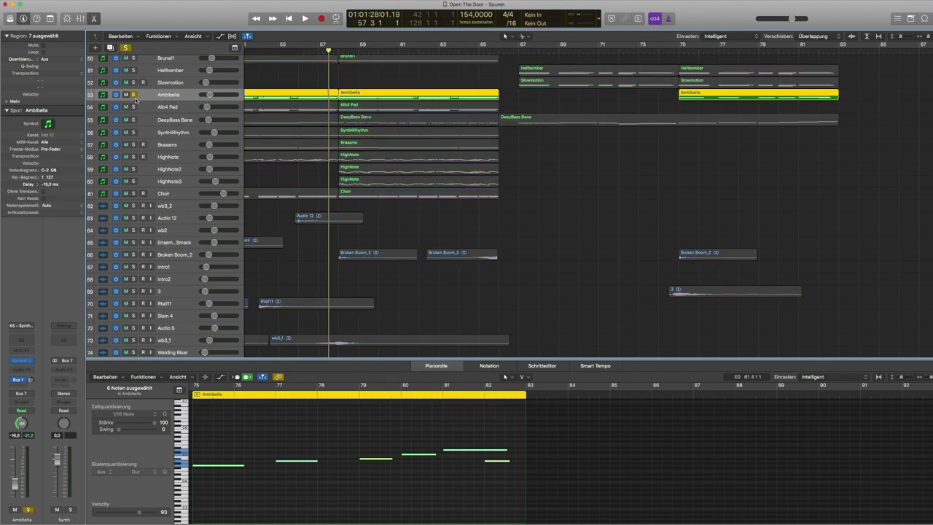
{"action": "left_click", "coordinate": [133, 96]}
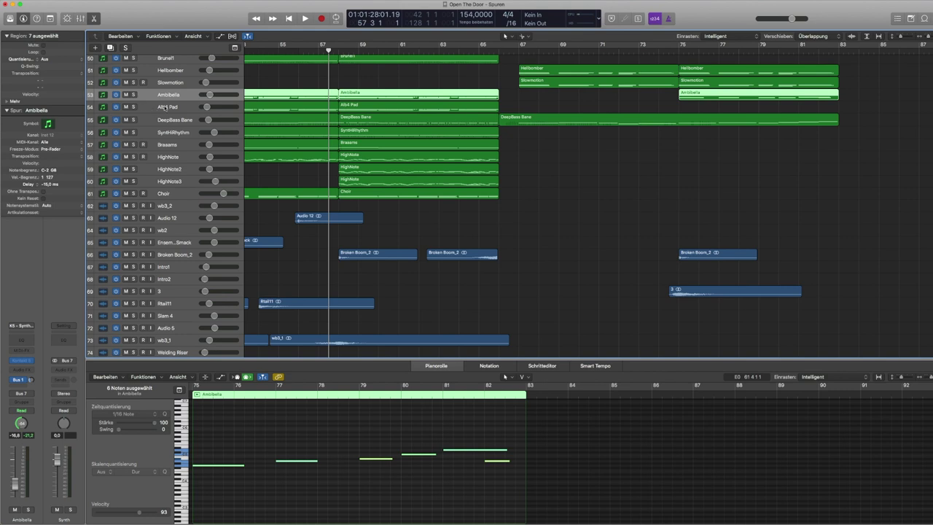
Examine the piano roll notes of the Alb4 Pad, DeepBass Bane, SyntHiRhythm and Braaams tracks
{"action": "left_click", "coordinate": [166, 107]}
{"action": "left_click", "coordinate": [177, 121]}
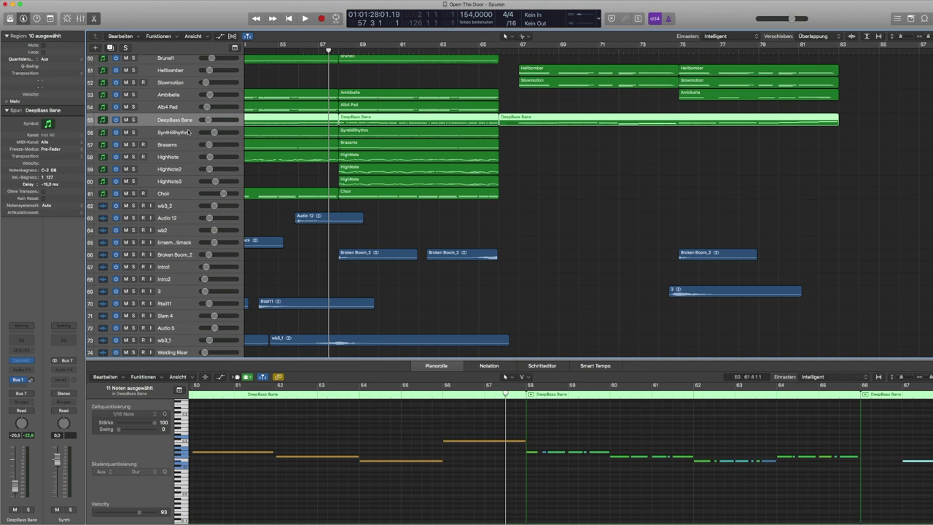
{"action": "left_click", "coordinate": [554, 179]}
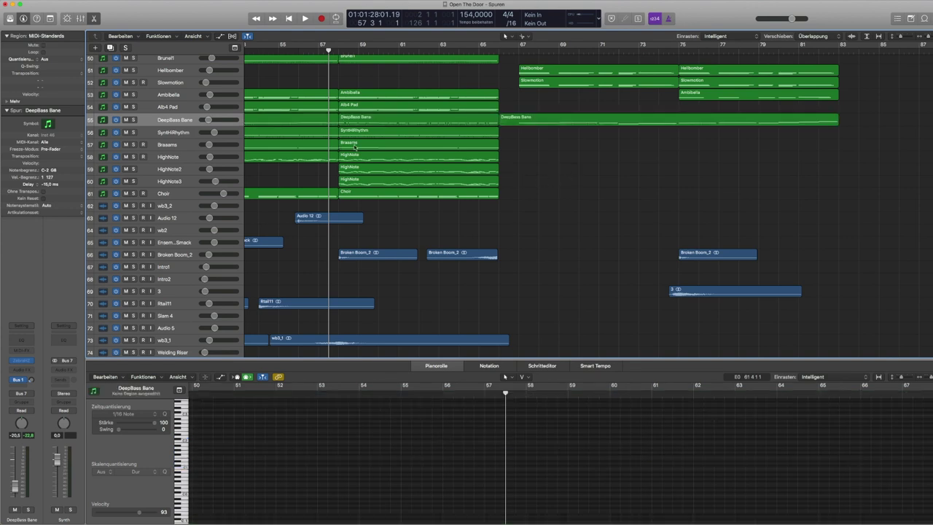
{"action": "left_click", "coordinate": [175, 132]}
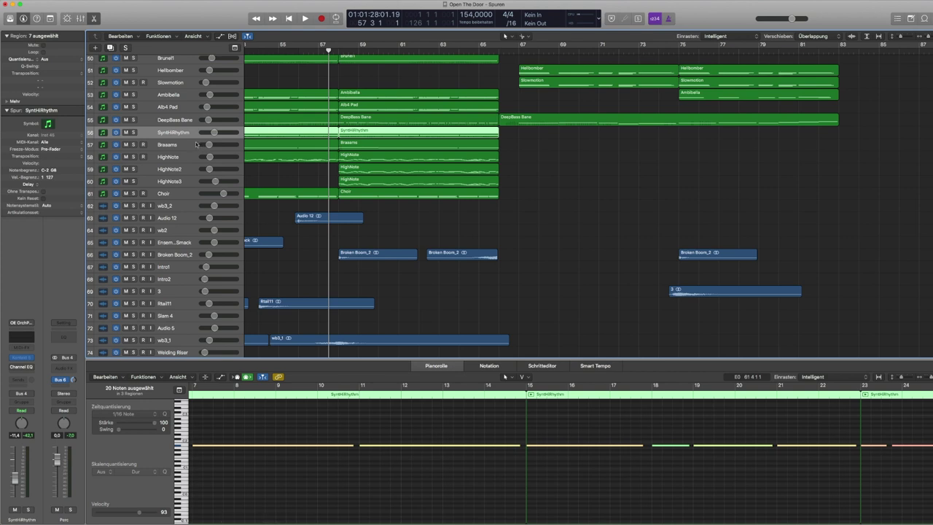
{"action": "left_click", "coordinate": [183, 106]}
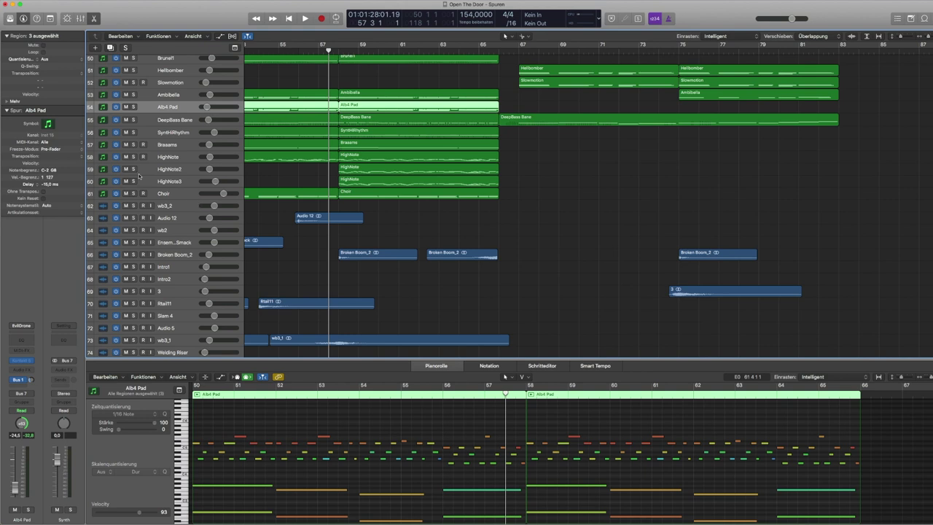
{"action": "left_click", "coordinate": [186, 144]}
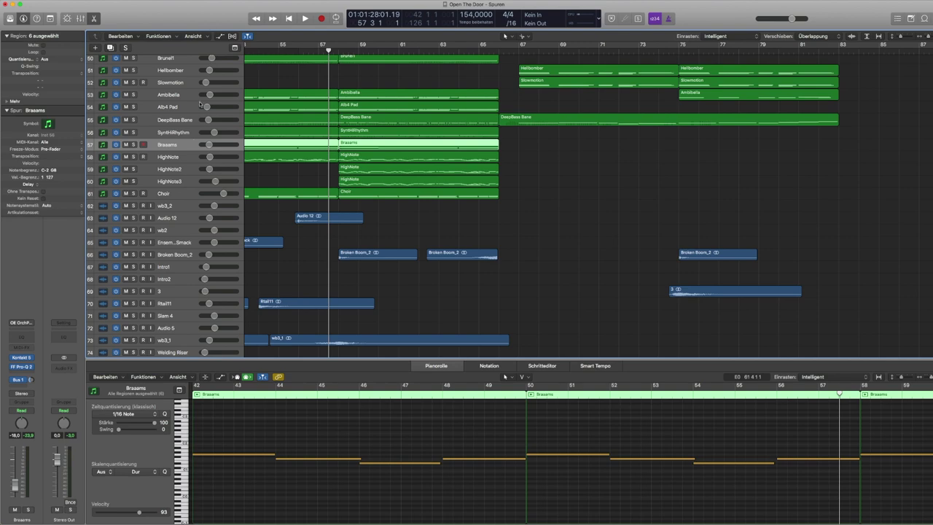
Solo the Ambibella, Alb4 Pad, DeepBass Bane and SyntHiRhythm tracks and play them together from bar 57, stopping in bar 65
{"action": "scroll", "coordinate": [277, 103], "scroll_direction": "up", "scroll_amount": 3}
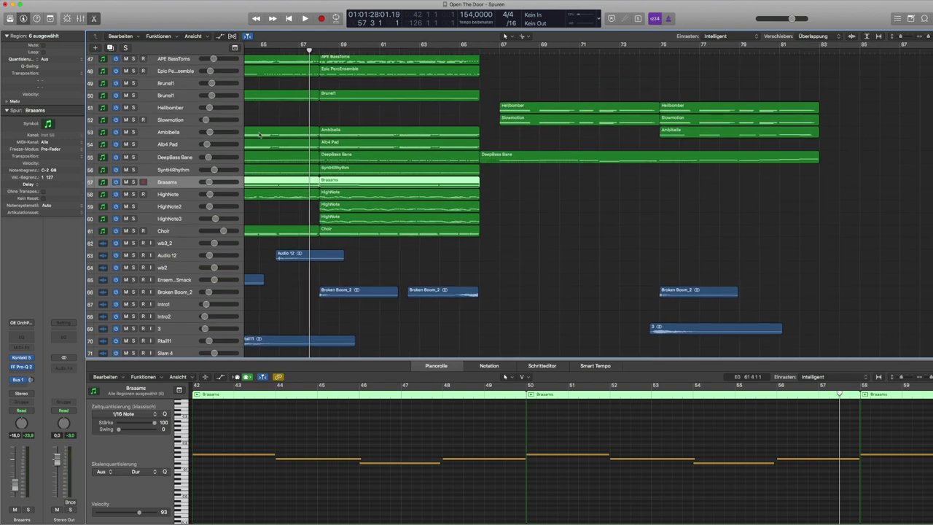
{"action": "left_click", "coordinate": [176, 132]}
{"action": "left_click", "coordinate": [134, 132]}
{"action": "left_click", "coordinate": [133, 144]}
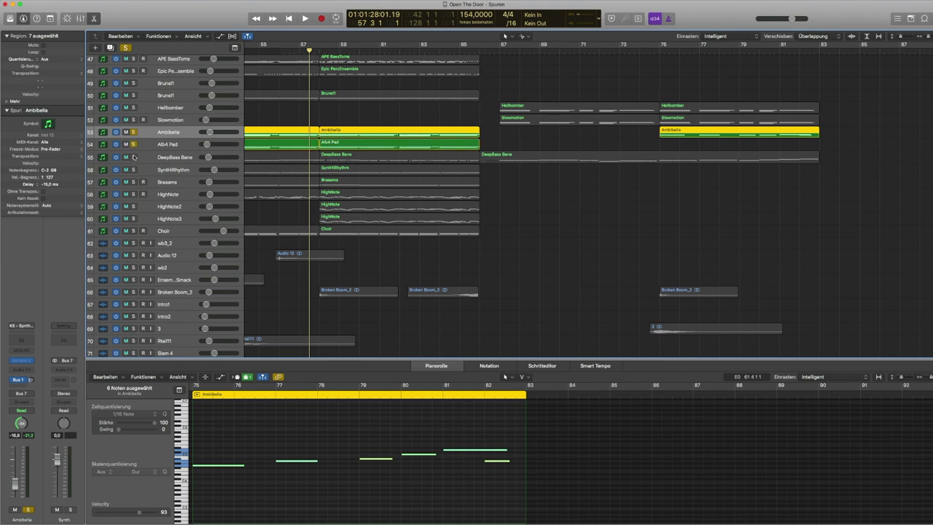
{"action": "left_click", "coordinate": [133, 156]}
{"action": "left_click", "coordinate": [133, 169]}
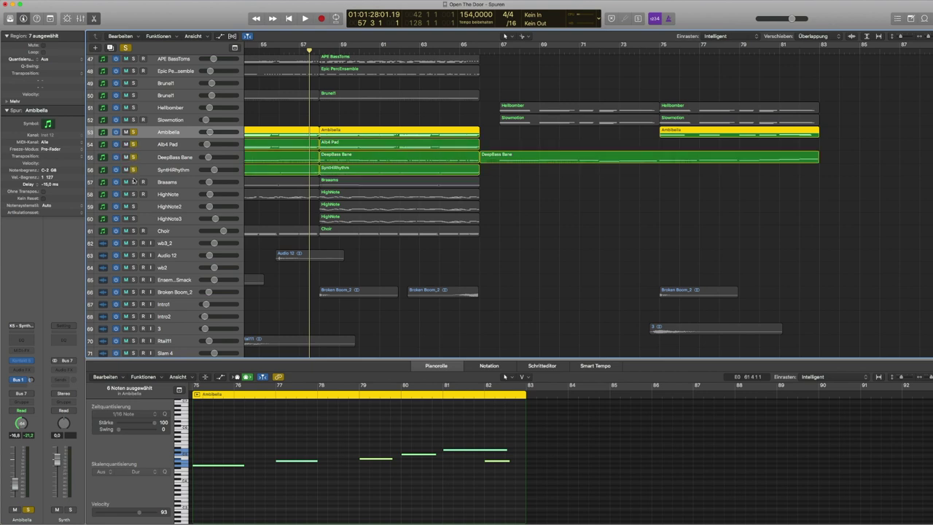
{"action": "left_click", "coordinate": [133, 119]}
{"action": "left_click", "coordinate": [134, 119]}
{"action": "key", "text": "space"}
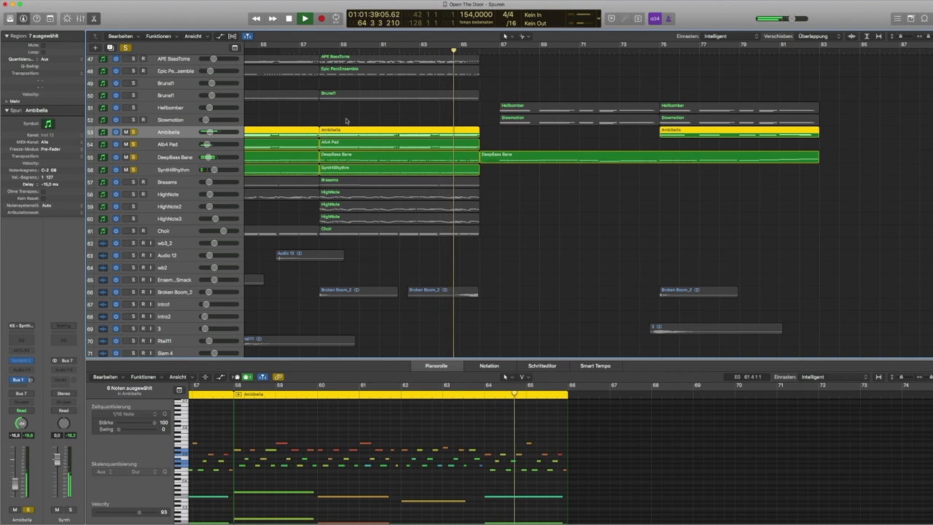
{"action": "key", "text": "space"}
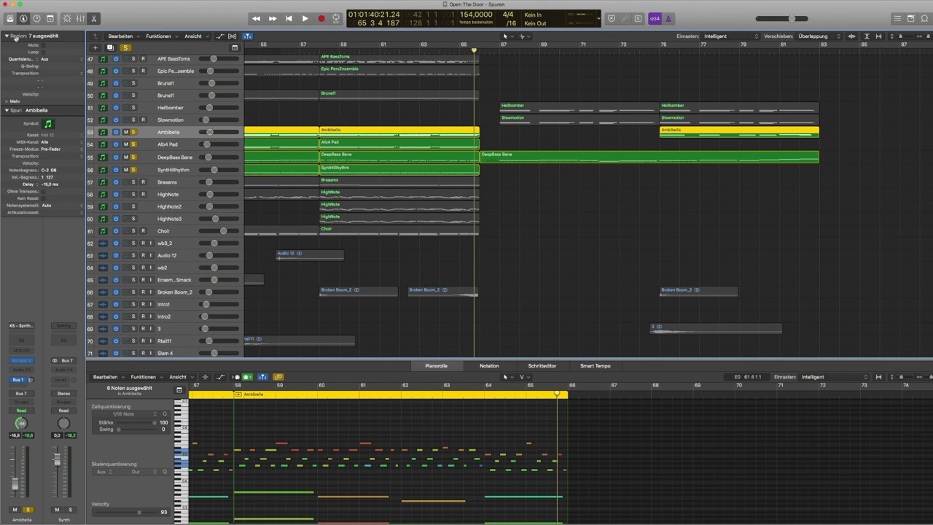
Duplicate the Ambibella track, clear all solos and delete the empty duplicate
{"action": "key", "text": "super+d"}
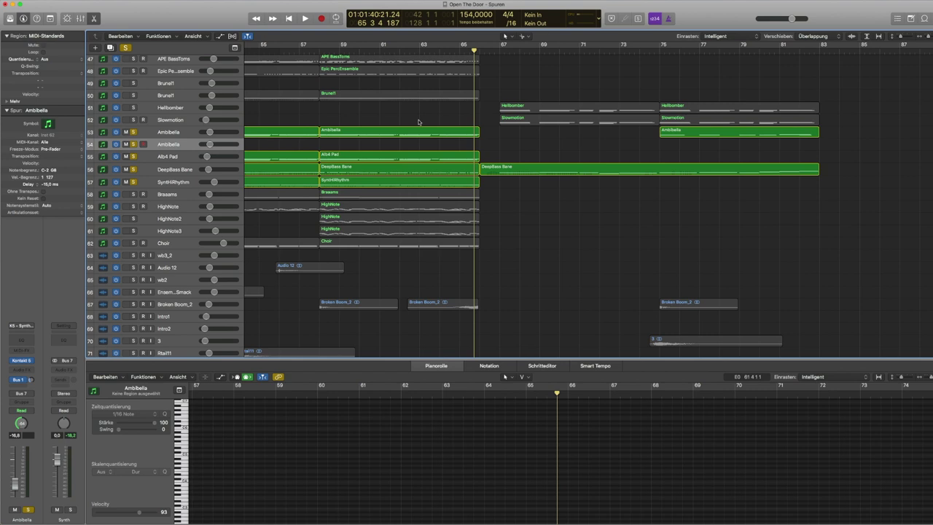
{"action": "key", "text": "ctrl+alt+super+s"}
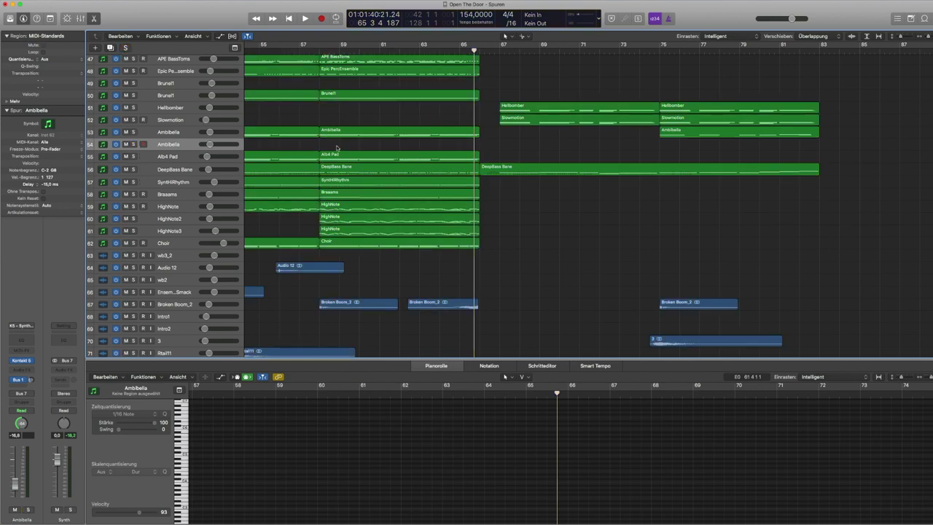
{"action": "key", "text": "super+BackSpace"}
{"action": "left_click", "coordinate": [328, 123]}
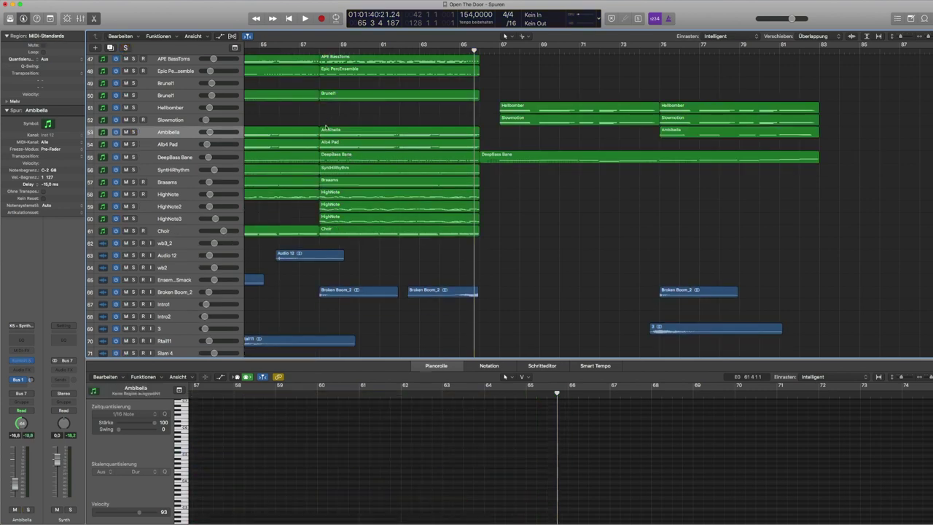
Set the playhead back in bar 57, show the Choir track's notes in the piano roll and deselect its regions
{"action": "scroll", "coordinate": [326, 127], "scroll_direction": "down", "scroll_amount": 3}
{"action": "scroll", "coordinate": [326, 128], "scroll_direction": "left", "scroll_amount": 1}
{"action": "left_click", "coordinate": [322, 80]}
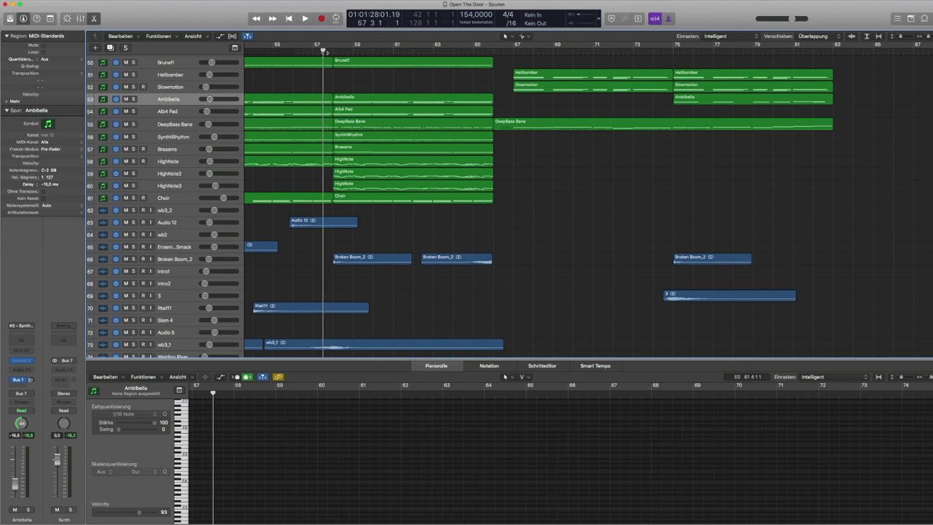
{"action": "scroll", "coordinate": [431, 288], "scroll_direction": "down", "scroll_amount": 2}
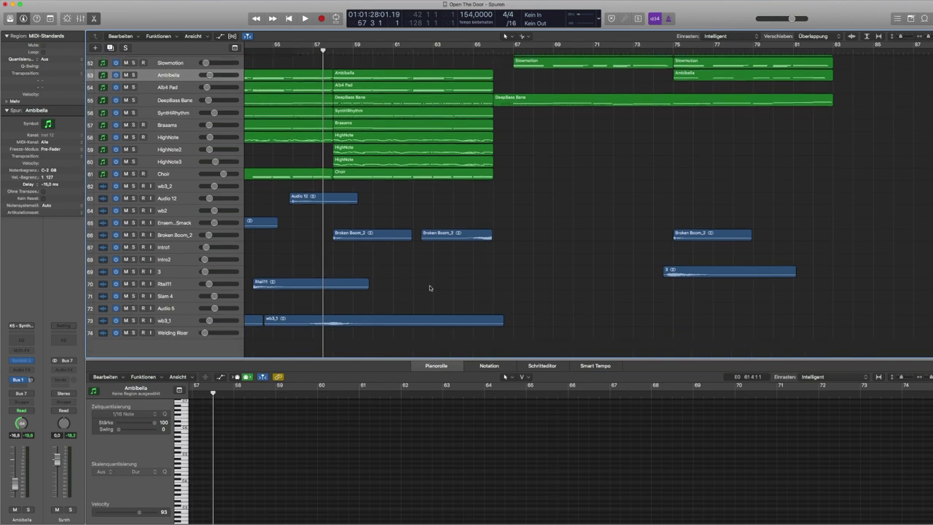
{"action": "left_click", "coordinate": [190, 177]}
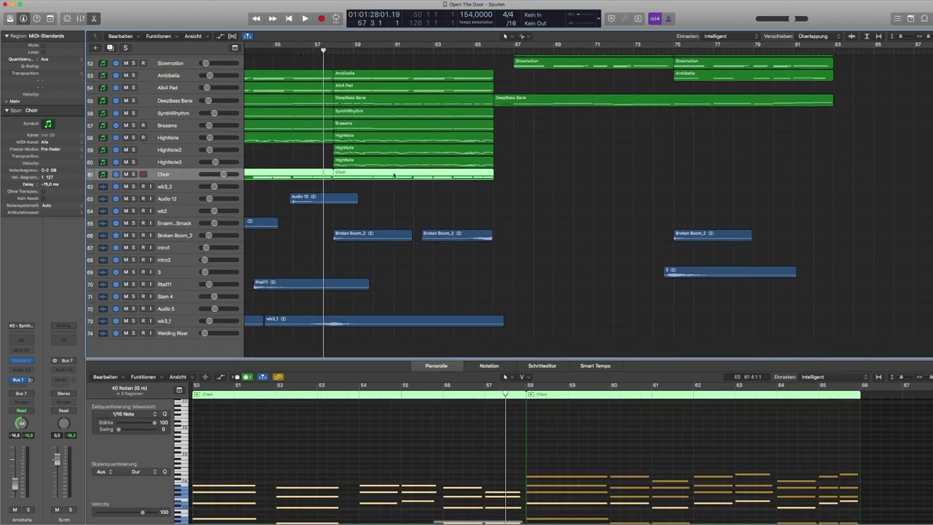
{"action": "left_click", "coordinate": [429, 219]}
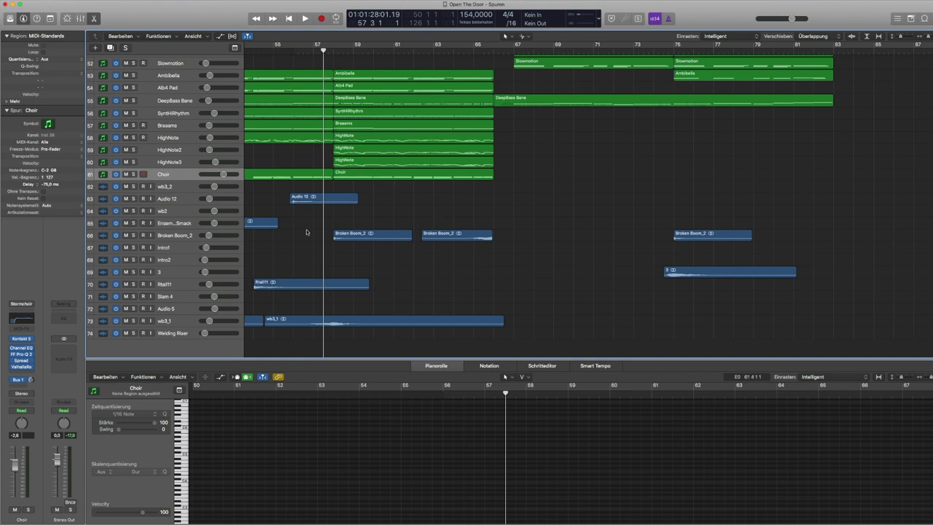
Open the Choir track's Kontakt instrument beside the arrangement and play the track soloed from bar 57 to bar 66
{"action": "left_click", "coordinate": [22, 338]}
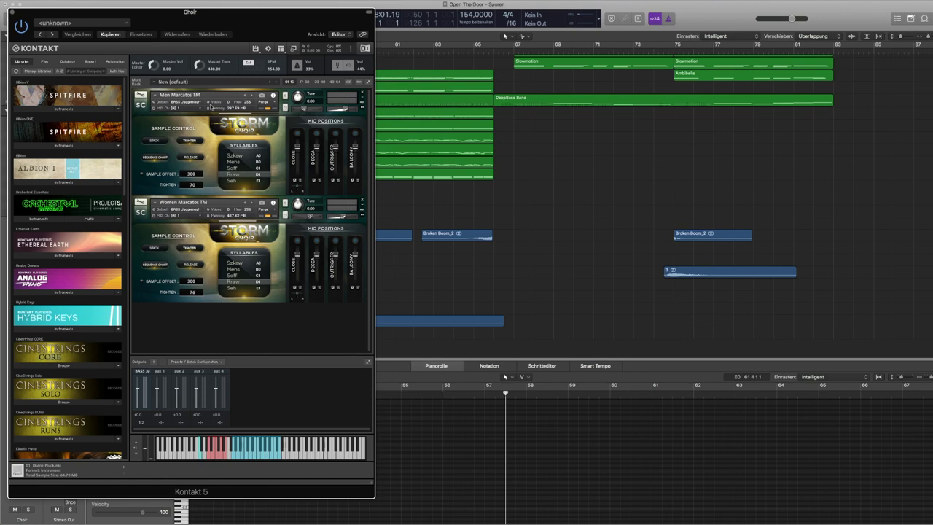
{"action": "left_click_drag", "start_coordinate": [207, 30], "coordinate": [740, 57]}
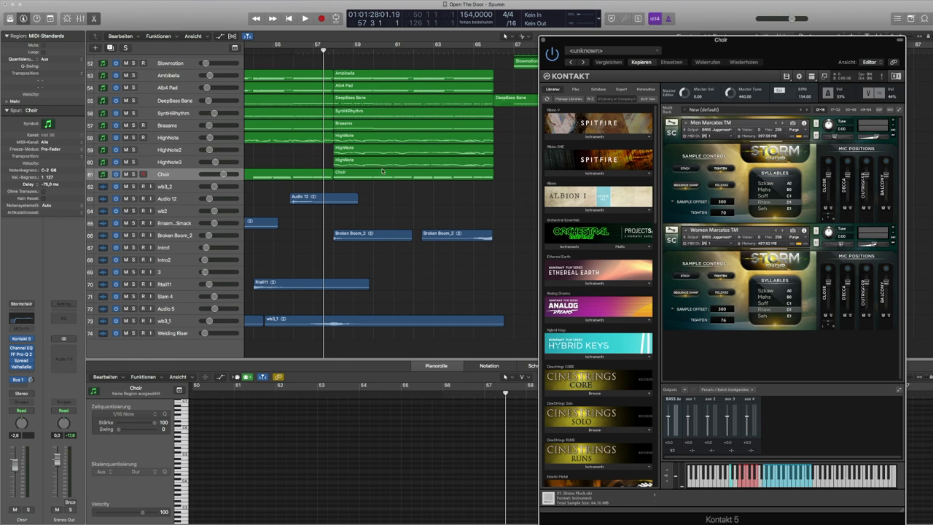
{"action": "left_click", "coordinate": [133, 174]}
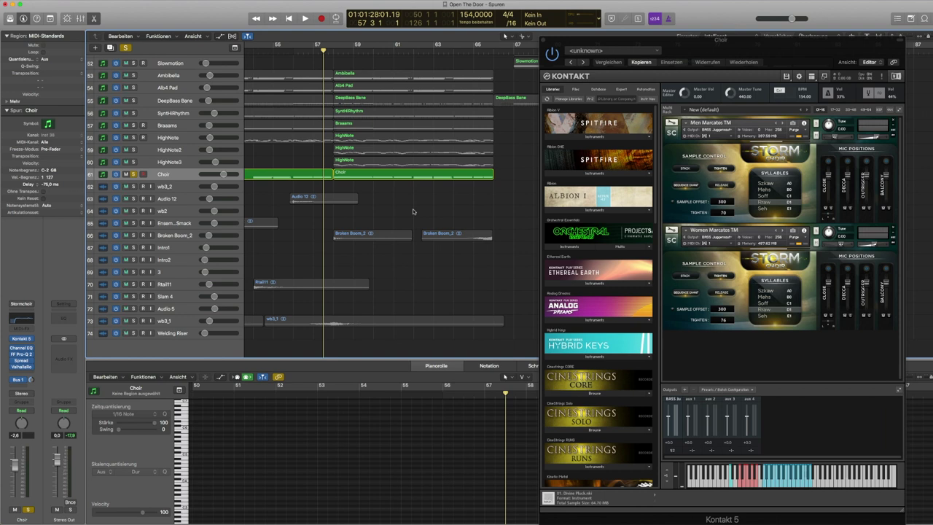
{"action": "key", "text": "space"}
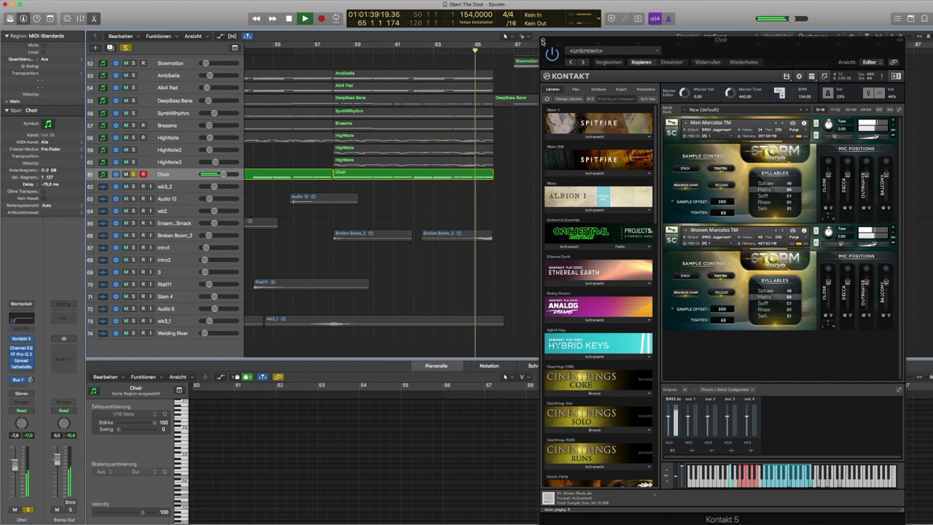
{"action": "key", "text": "space"}
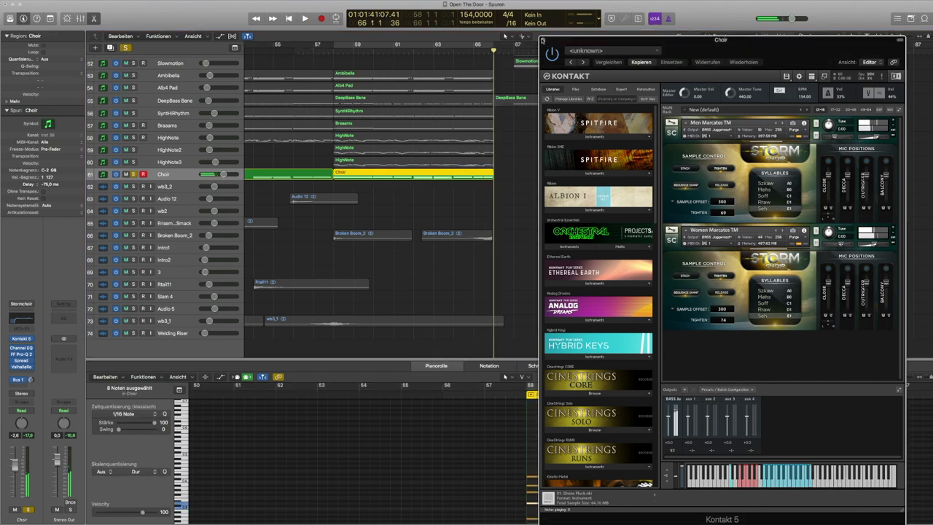
{"action": "left_click", "coordinate": [544, 40]}
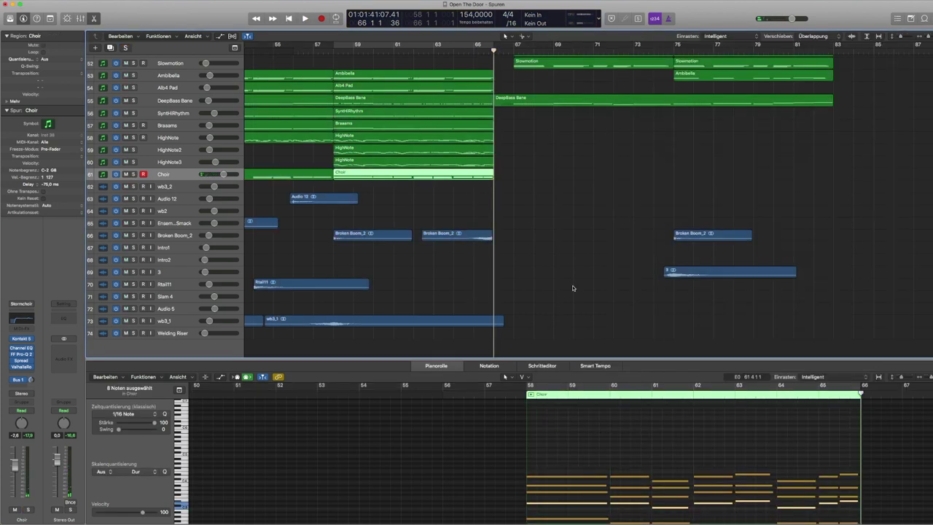
Examine the notes of the Choir region starting at bar 58 in the piano roll and deselect them
{"action": "scroll", "coordinate": [540, 402], "scroll_direction": "right", "scroll_amount": 5}
{"action": "scroll", "coordinate": [540, 401], "scroll_direction": "down", "scroll_amount": 3}
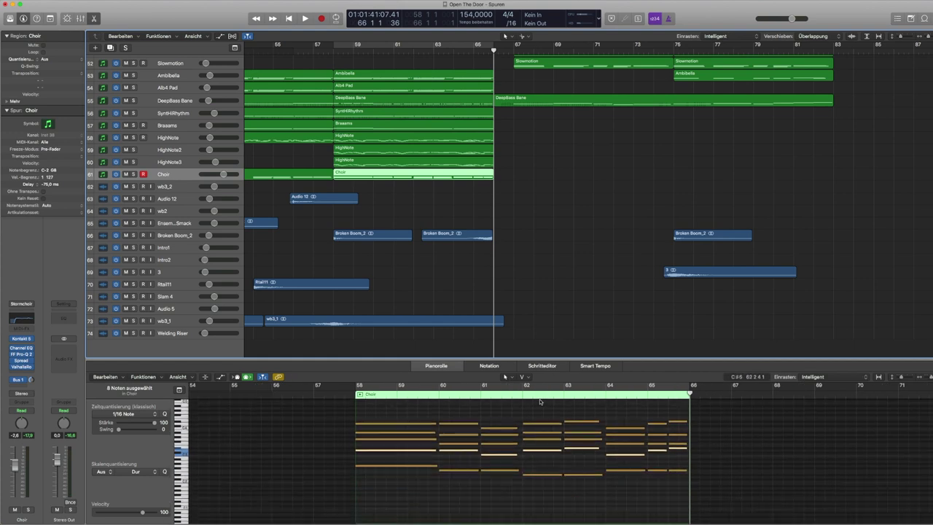
{"action": "scroll", "coordinate": [540, 402], "scroll_direction": "right", "scroll_amount": 2}
{"action": "scroll", "coordinate": [539, 402], "scroll_direction": "up", "scroll_amount": 2}
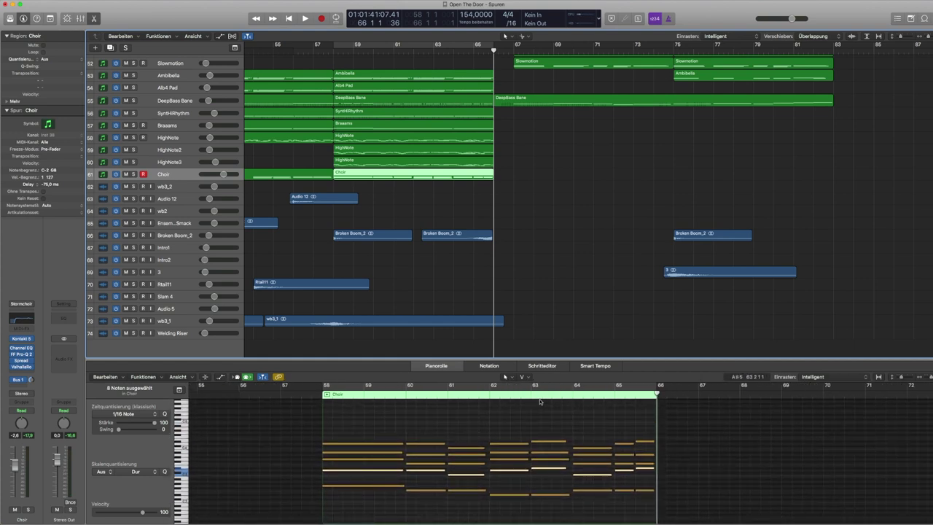
{"action": "left_click", "coordinate": [540, 402]}
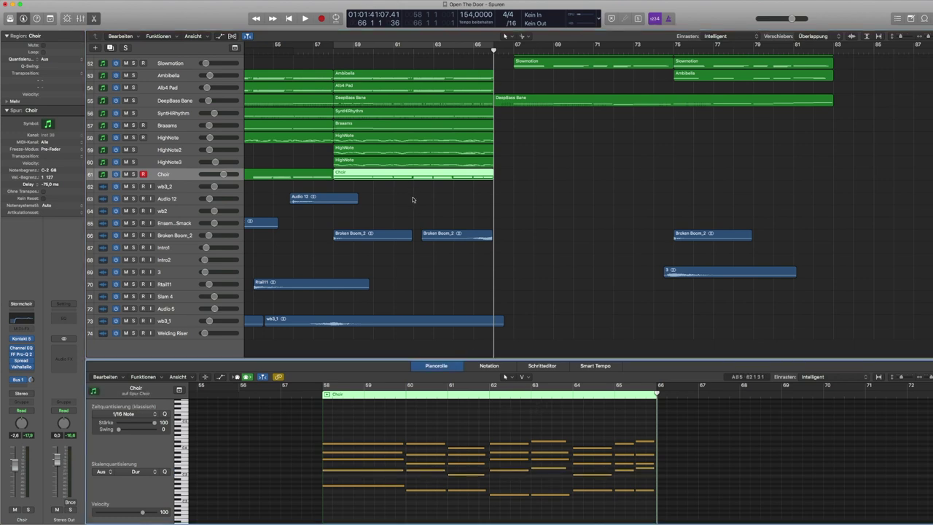
Disarm recording on the Choir track and play the full arrangement from bar 57 to bar 66
{"action": "left_click", "coordinate": [329, 49]}
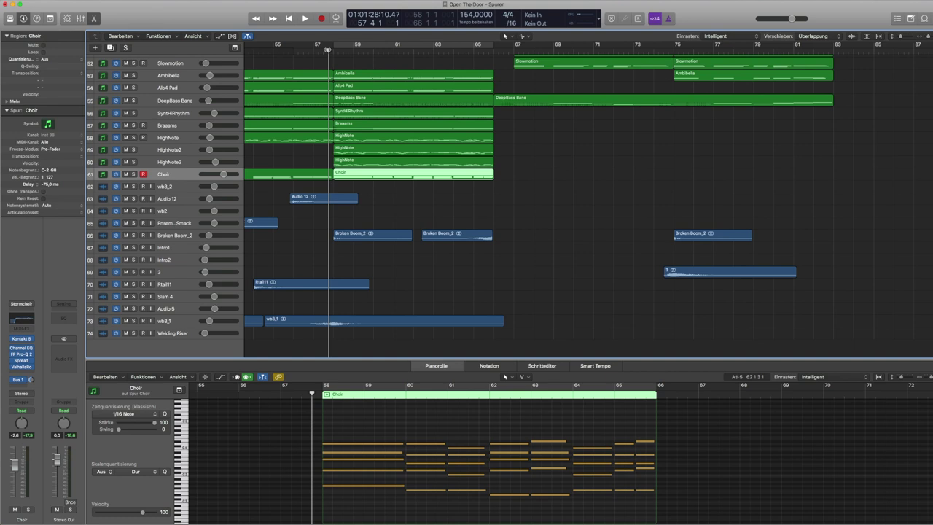
{"action": "left_click", "coordinate": [143, 175]}
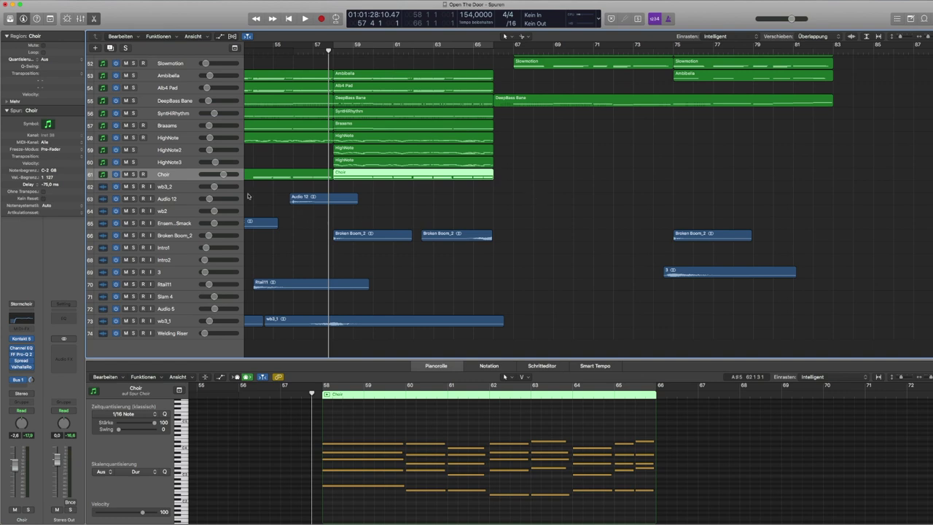
{"action": "key", "text": "space"}
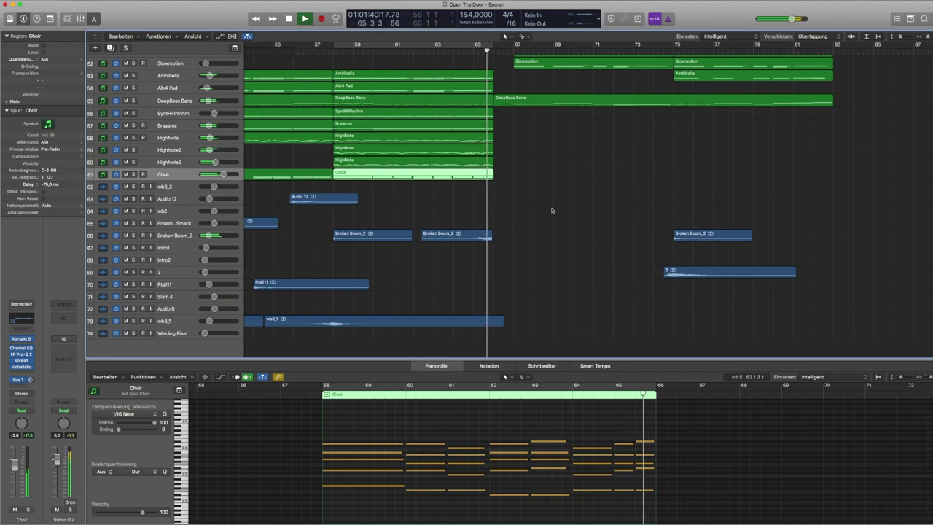
{"action": "key", "text": "space"}
Set the playhead to bar 41, deselect the Choir region and start playback of the full arrangement
{"action": "scroll", "coordinate": [551, 211], "scroll_direction": "left", "scroll_amount": 10}
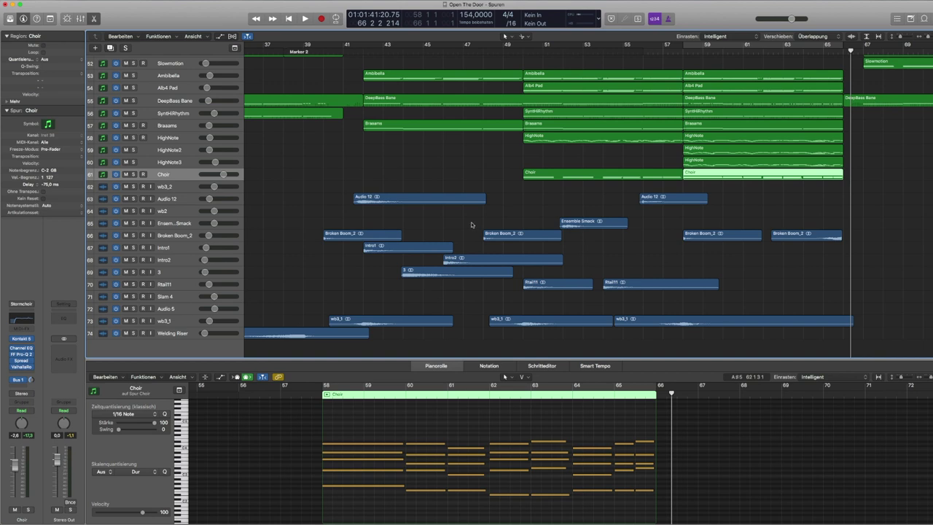
{"action": "left_click", "coordinate": [356, 57]}
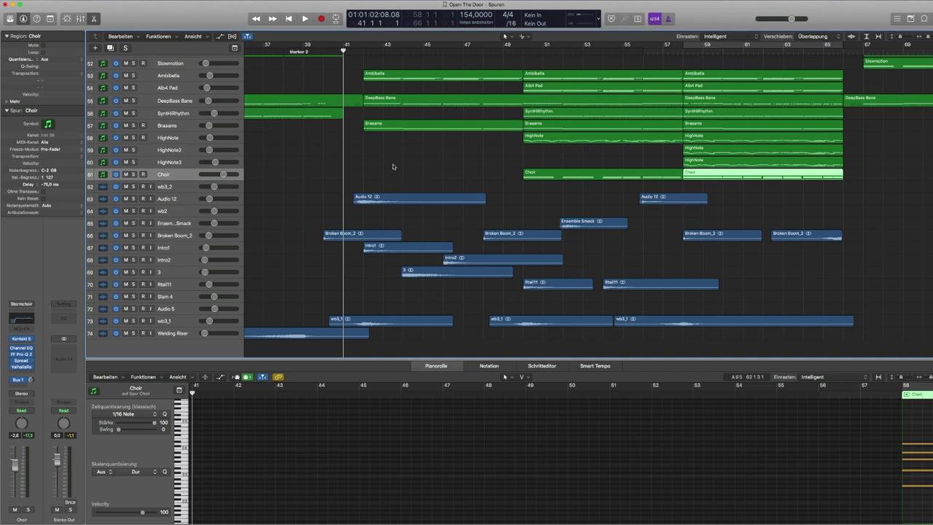
{"action": "key", "text": "space"}
{"action": "left_click", "coordinate": [392, 166]}
{"action": "key", "text": "space"}
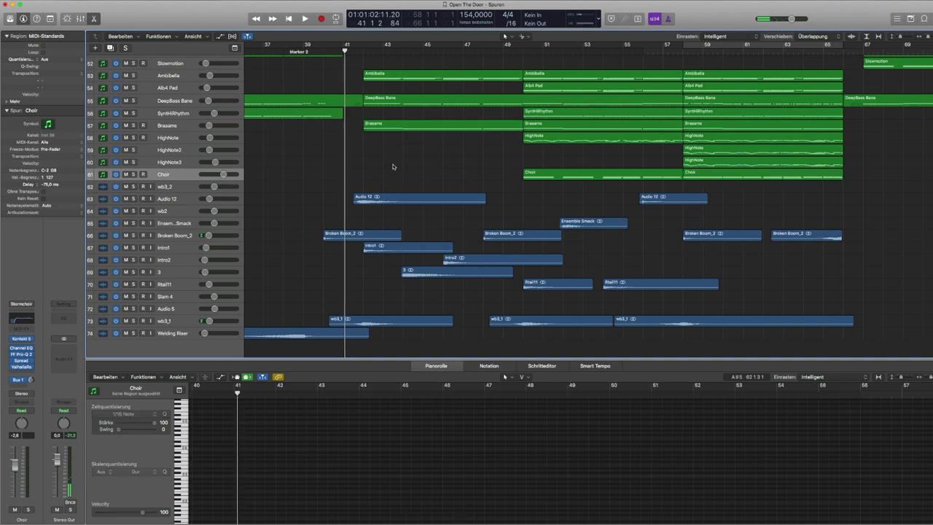
{"action": "key", "text": "space"}
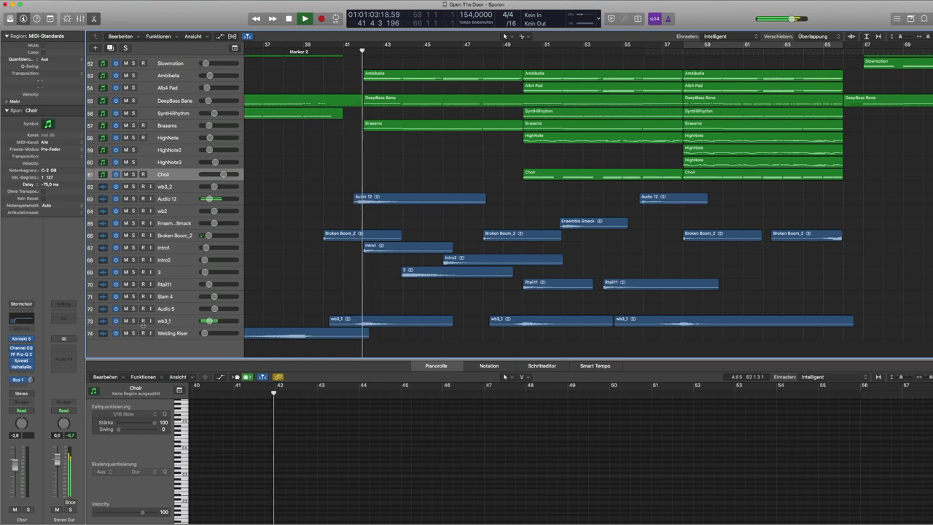
Solo the wb3_1 and 3 tracks during playback, replay them from bar 43, clear both solos and stop in bar 45
{"action": "left_click", "coordinate": [133, 321]}
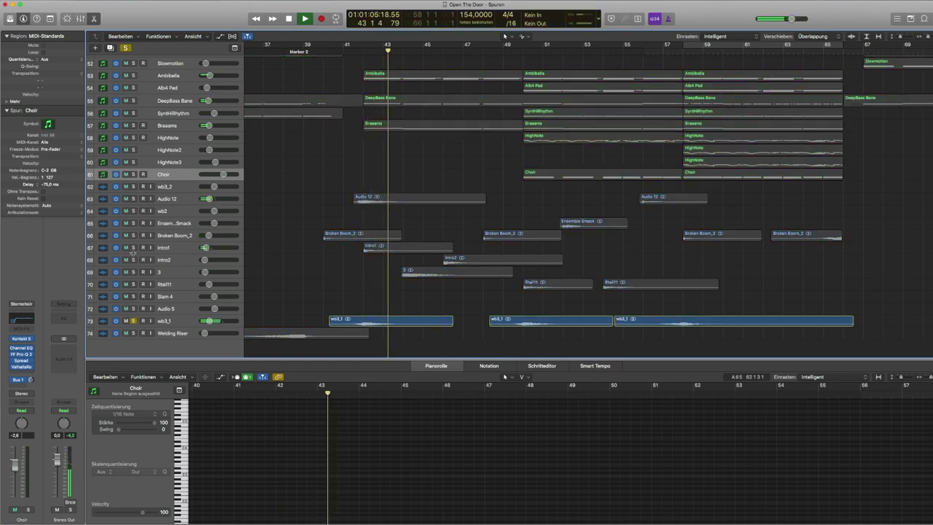
{"action": "left_click", "coordinate": [133, 272]}
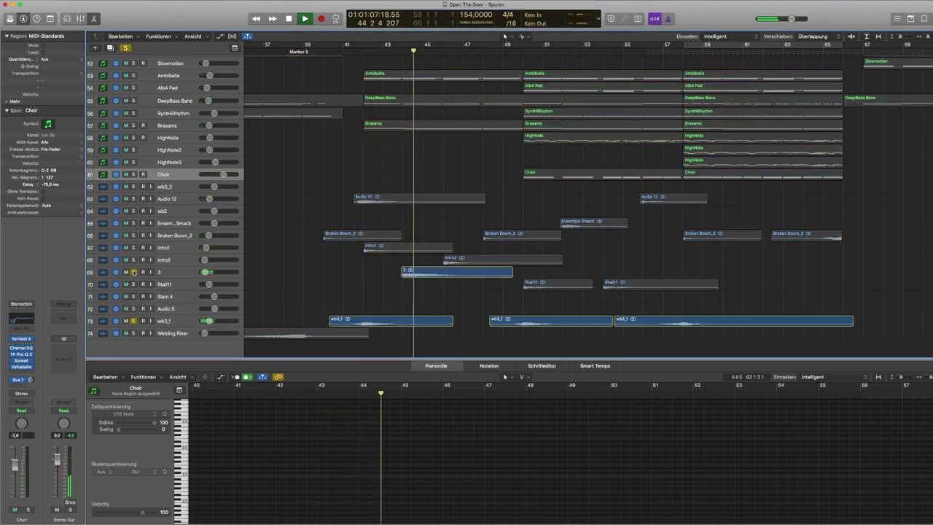
{"action": "left_click", "coordinate": [396, 69]}
{"action": "left_click", "coordinate": [393, 52]}
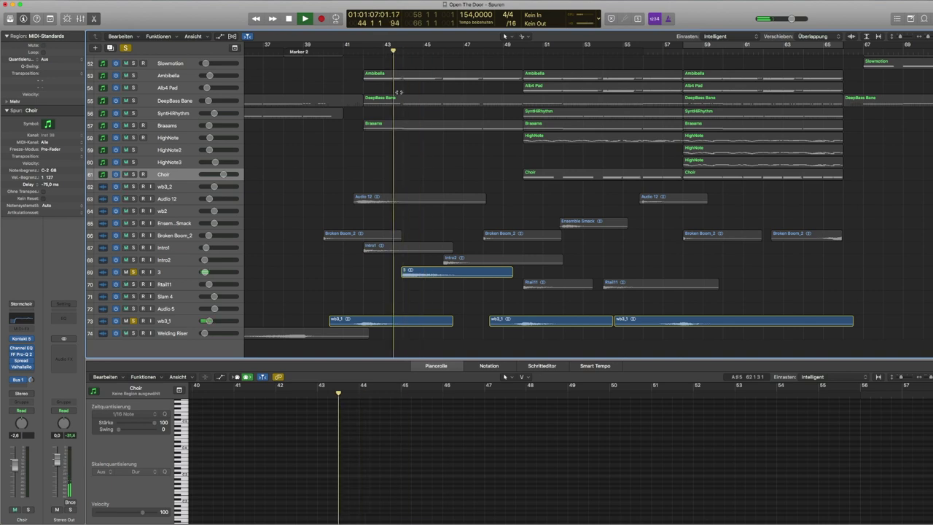
{"action": "left_click", "coordinate": [133, 272]}
{"action": "left_click", "coordinate": [132, 321]}
{"action": "key", "text": "space"}
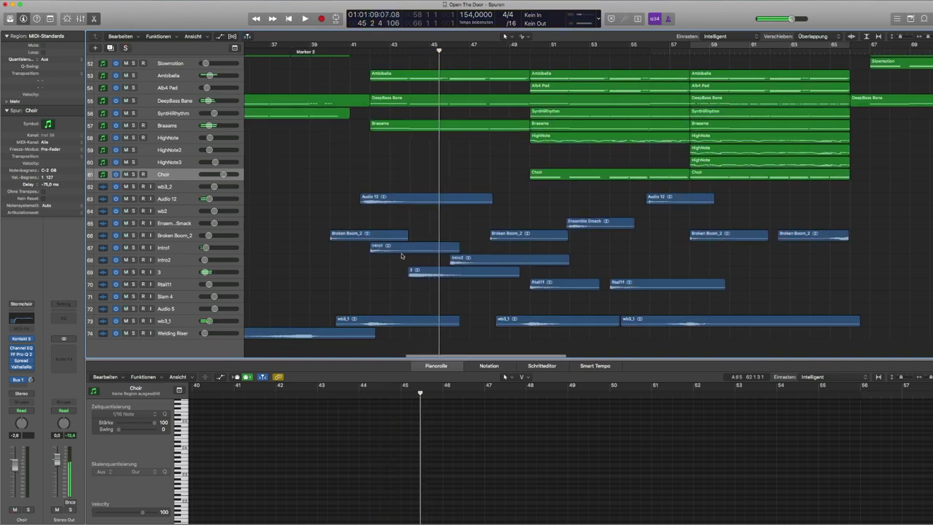
Play the Welding Riser track soloed from bar 36, clear its solo, stop at bar 40 and view the riser's waveform
{"action": "scroll", "coordinate": [466, 98], "scroll_direction": "right", "scroll_amount": 2}
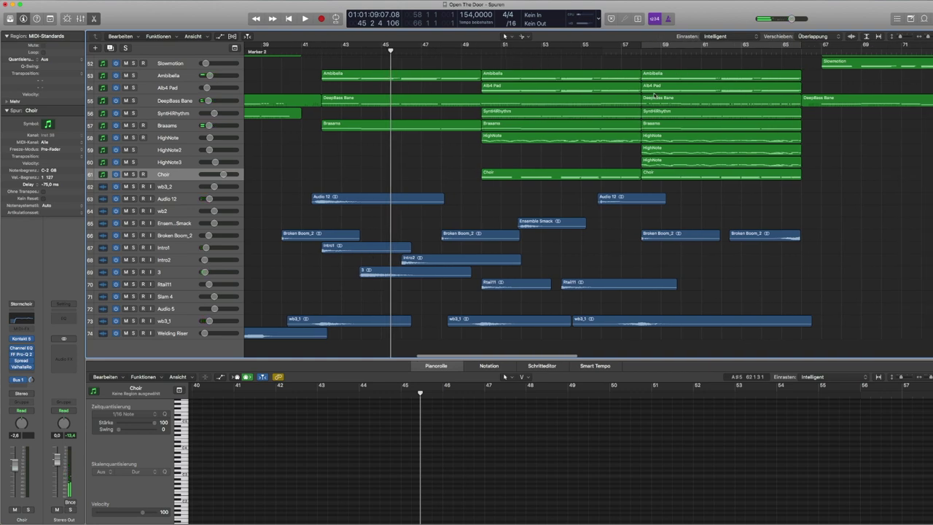
{"action": "left_click", "coordinate": [722, 49]}
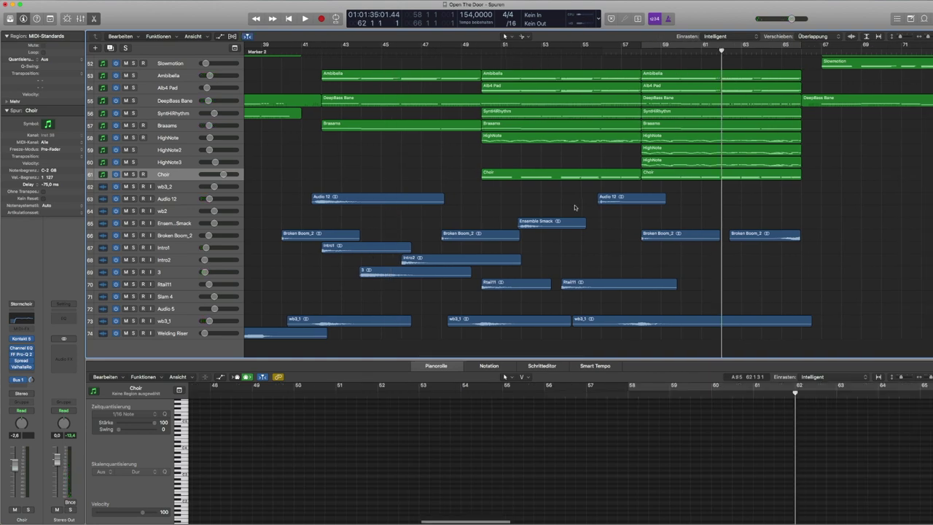
{"action": "scroll", "coordinate": [576, 209], "scroll_direction": "left", "scroll_amount": 5}
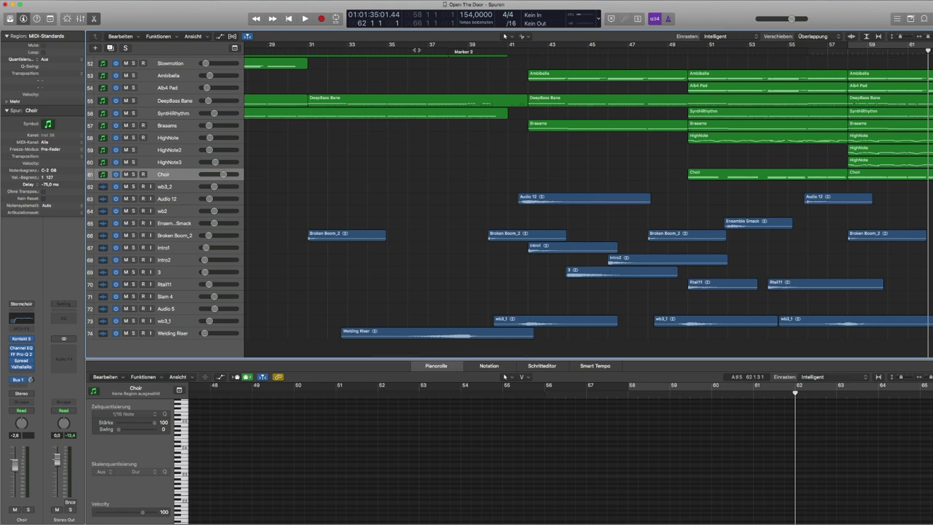
{"action": "left_click", "coordinate": [417, 49]}
{"action": "left_click", "coordinate": [135, 333]}
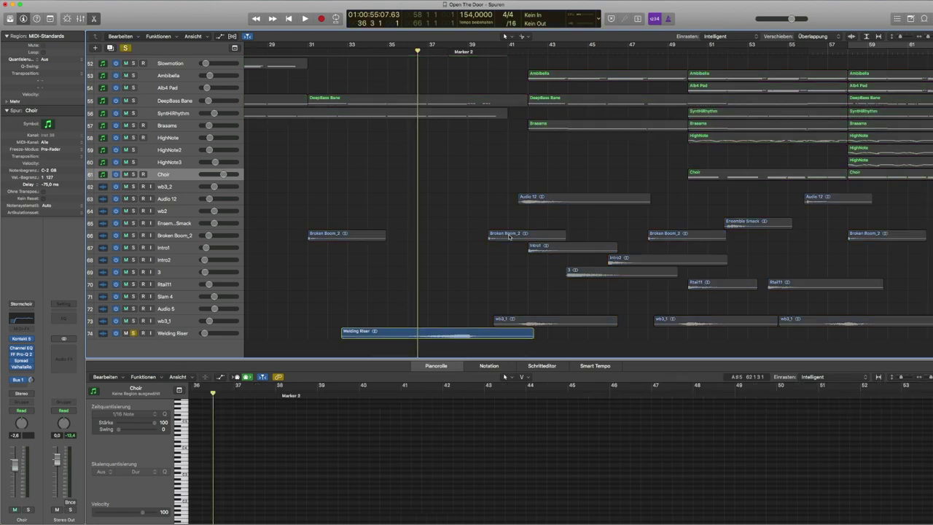
{"action": "key", "text": "space"}
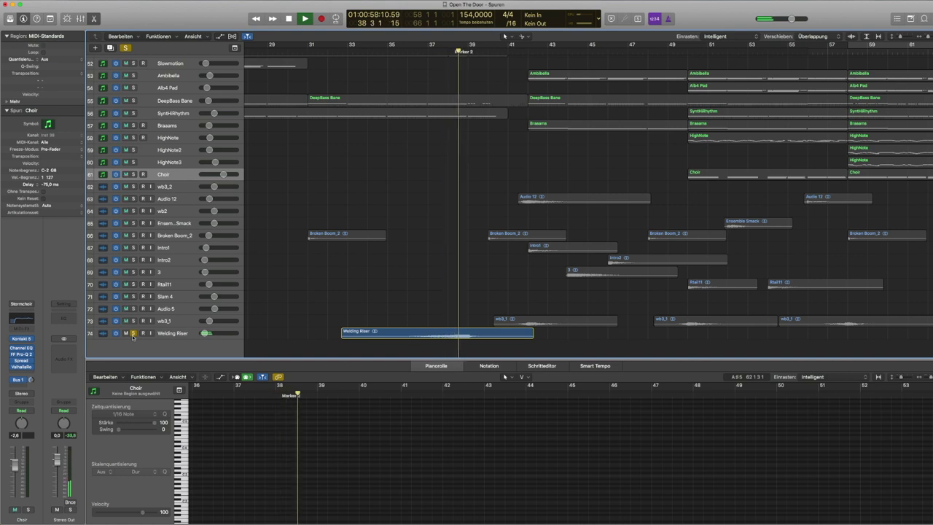
{"action": "left_click", "coordinate": [133, 333]}
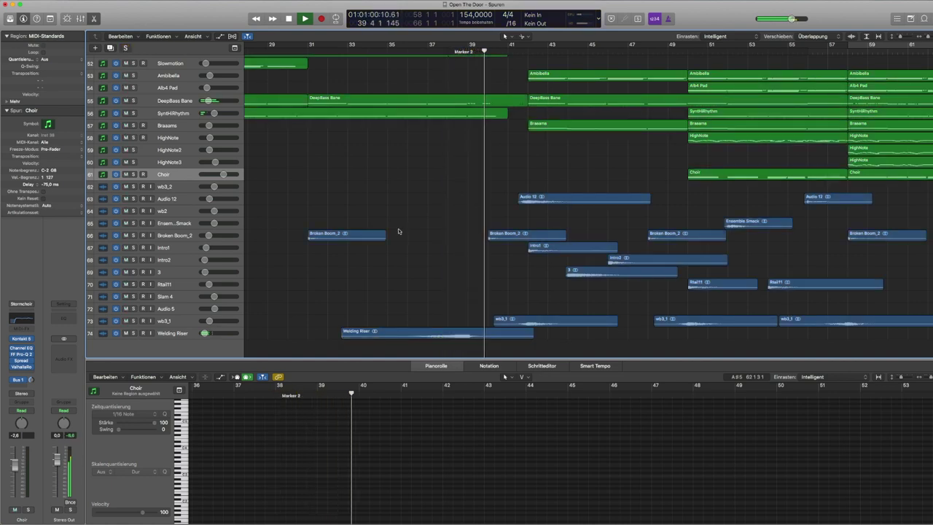
{"action": "key", "text": "space"}
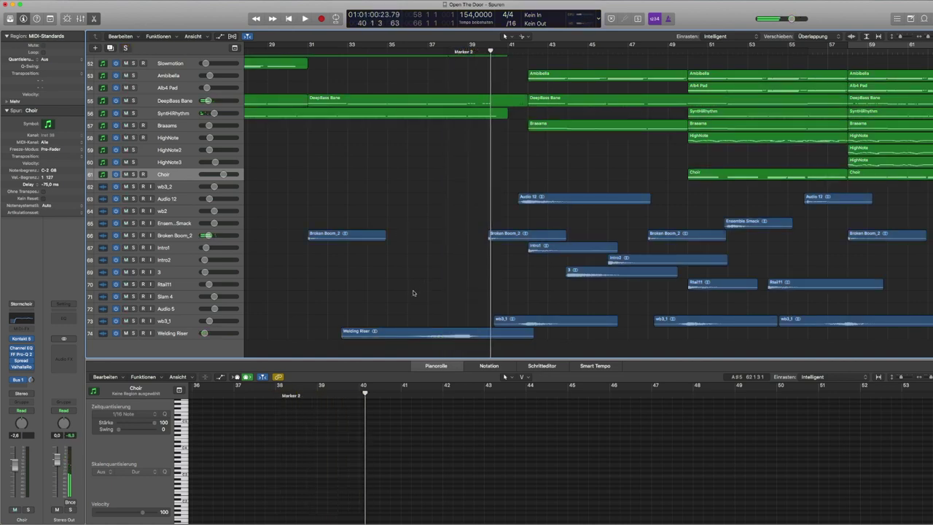
{"action": "left_click", "coordinate": [407, 336]}
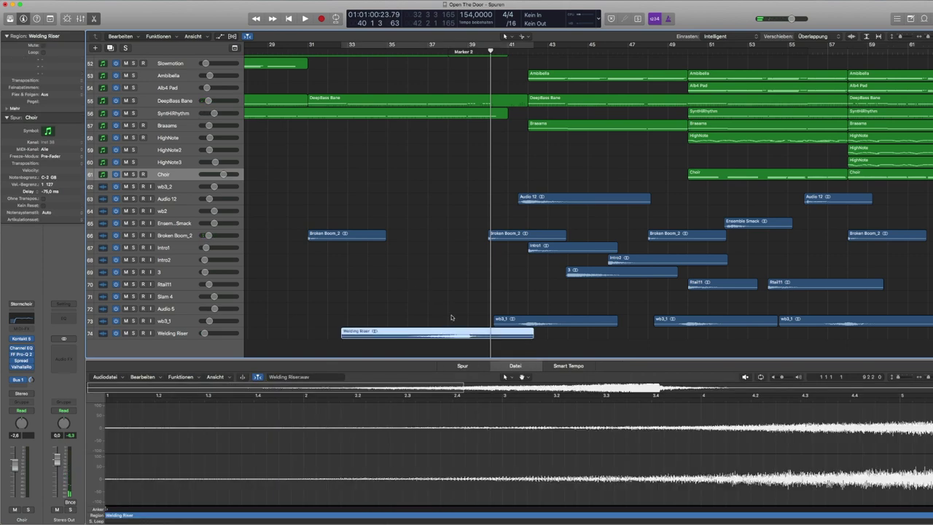
{"action": "left_click", "coordinate": [435, 299]}
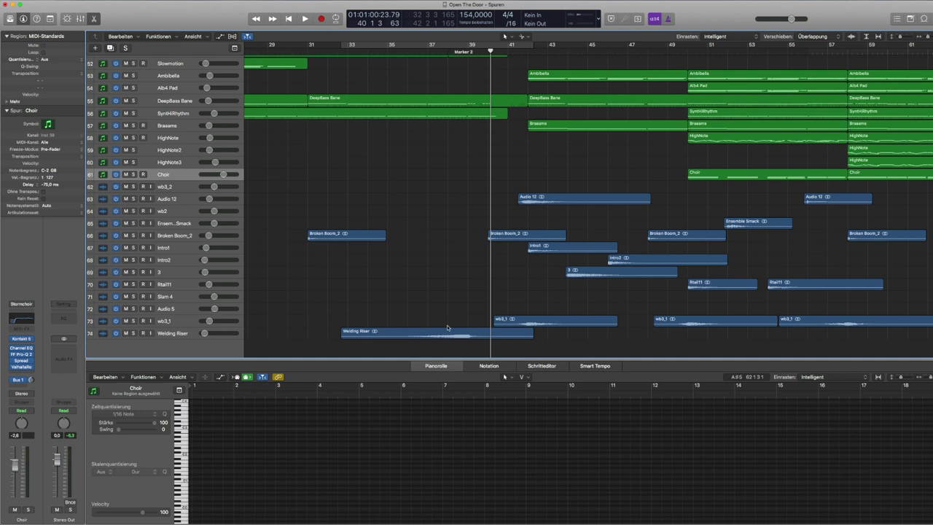
Look through the whole track list, from the audio effects and synths to percussion, strings and brass
{"action": "scroll", "coordinate": [485, 305], "scroll_direction": "up", "scroll_amount": 2}
{"action": "scroll", "coordinate": [485, 306], "scroll_direction": "down", "scroll_amount": 2}
{"action": "scroll", "coordinate": [486, 320], "scroll_direction": "up", "scroll_amount": 15}
{"action": "scroll", "coordinate": [487, 322], "scroll_direction": "up", "scroll_amount": 10}
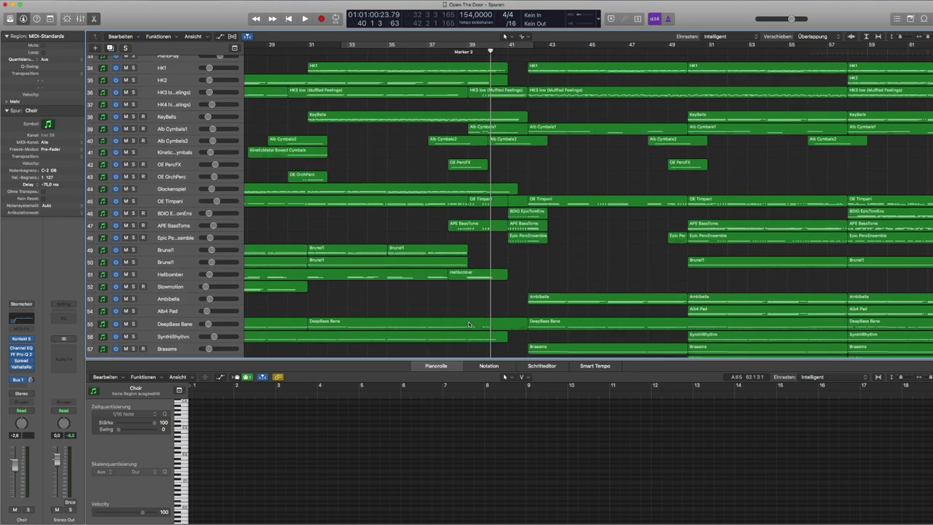
{"action": "scroll", "coordinate": [472, 308], "scroll_direction": "up", "scroll_amount": 7}
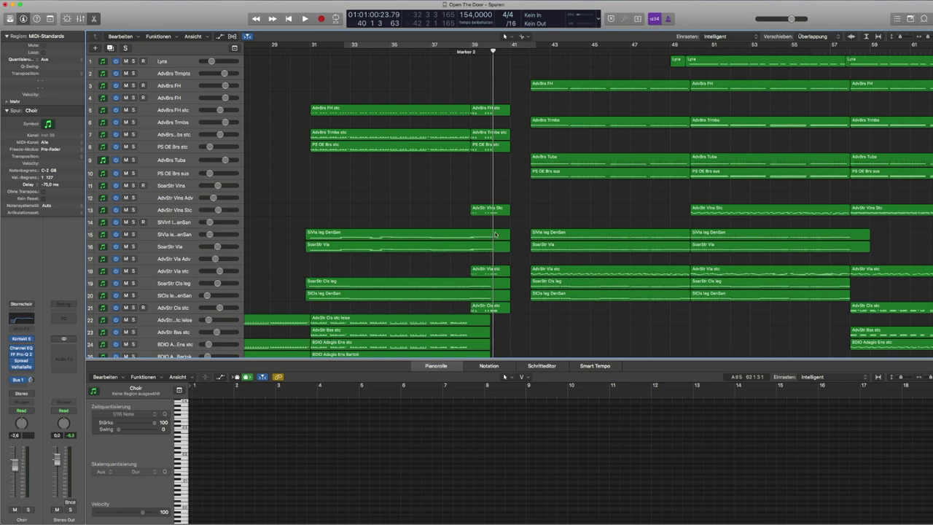
{"action": "scroll", "coordinate": [473, 307], "scroll_direction": "down", "scroll_amount": 8}
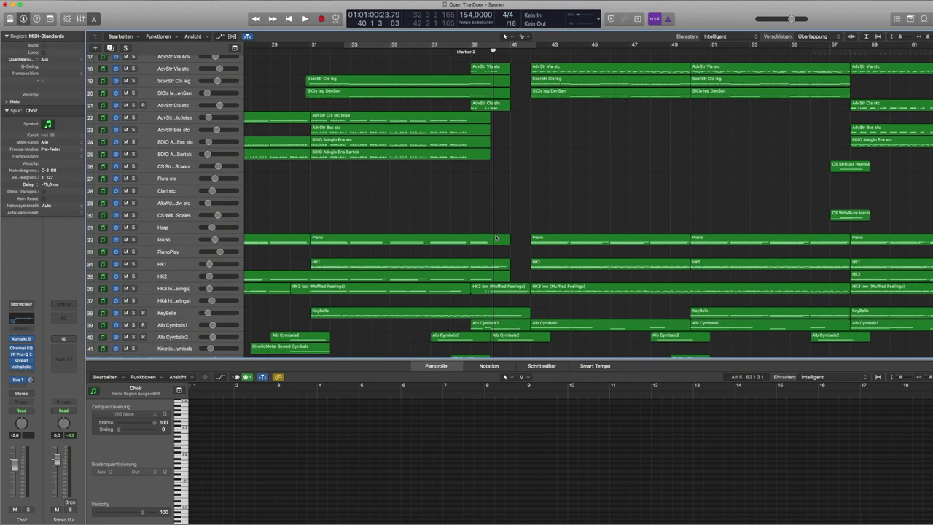
{"action": "scroll", "coordinate": [496, 237], "scroll_direction": "down", "scroll_amount": 5}
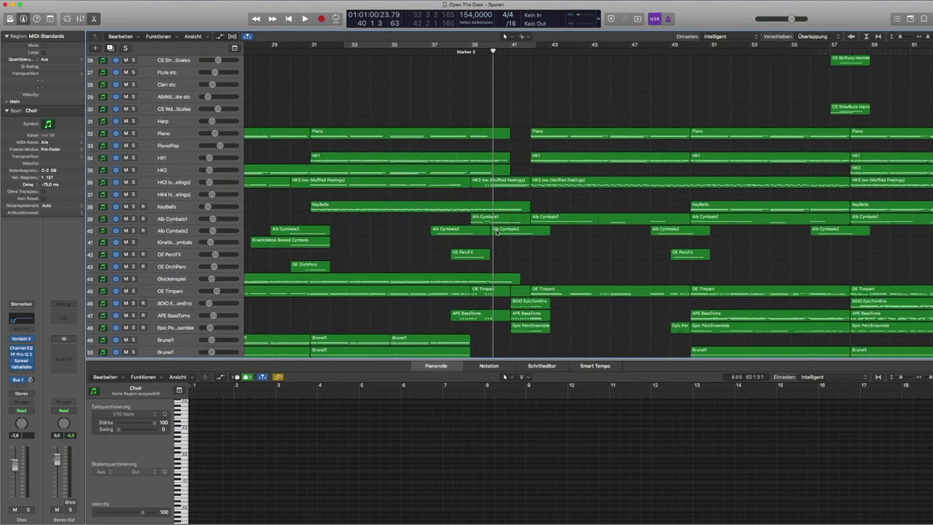
{"action": "scroll", "coordinate": [521, 257], "scroll_direction": "down", "scroll_amount": 13}
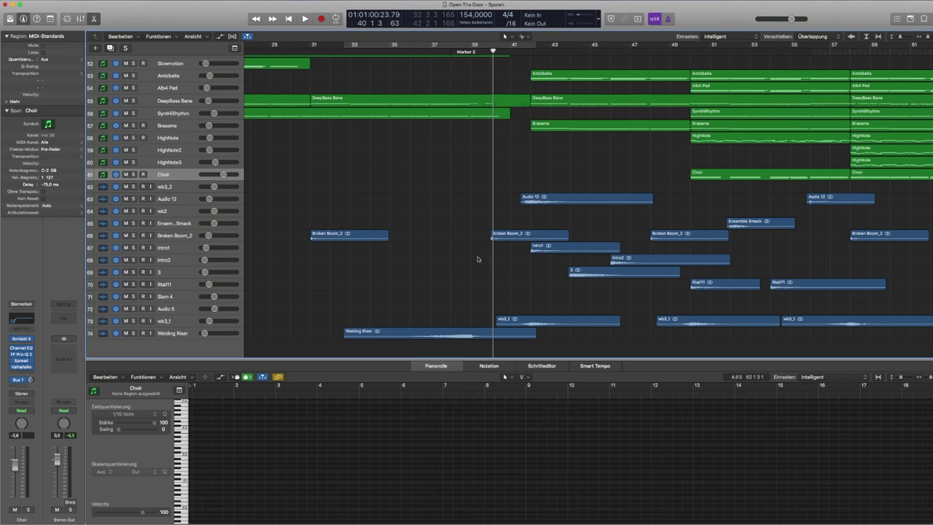
{"action": "scroll", "coordinate": [477, 259], "scroll_direction": "up", "scroll_amount": 20}
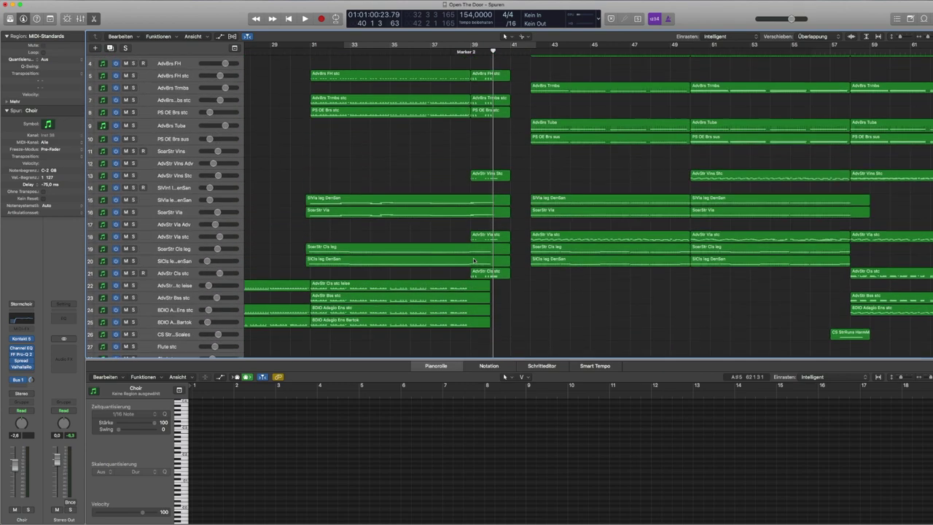
Look over the brass, string, piano and percussion tracks between bars 29 and 61, and set the playhead to bar 30
{"action": "scroll", "coordinate": [474, 261], "scroll_direction": "up", "scroll_amount": 2}
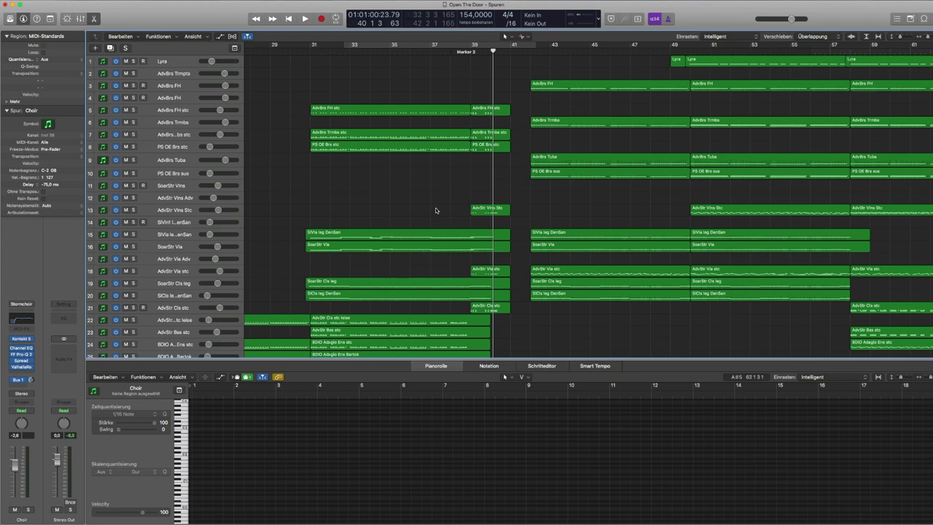
{"action": "scroll", "coordinate": [443, 206], "scroll_direction": "down", "scroll_amount": 8}
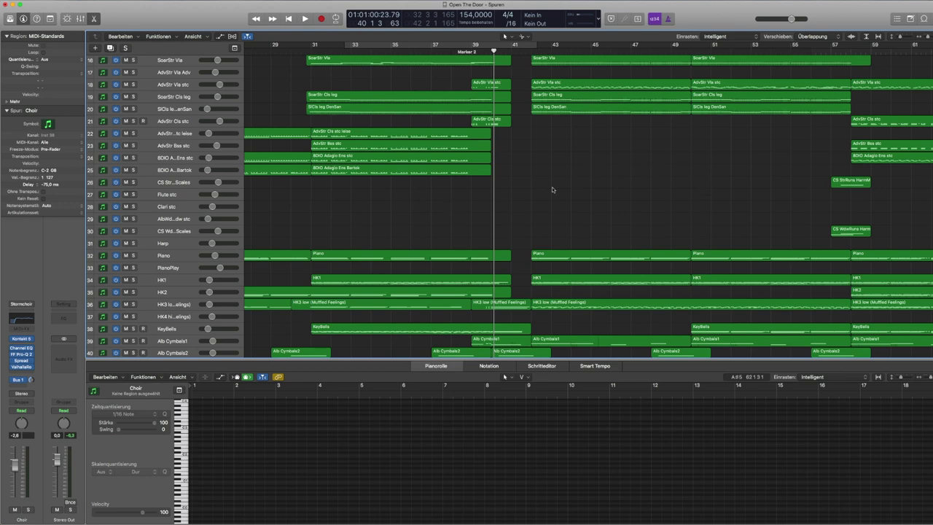
{"action": "scroll", "coordinate": [553, 188], "scroll_direction": "down", "scroll_amount": 5}
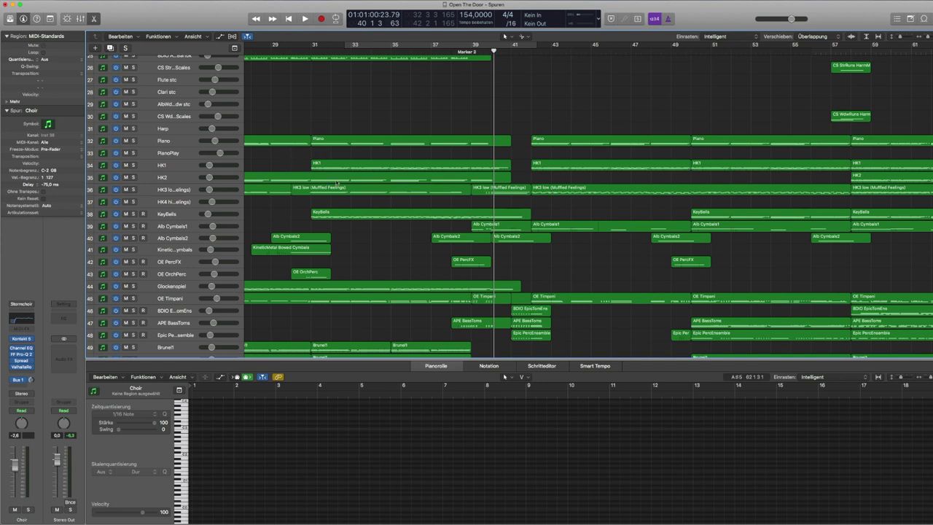
{"action": "scroll", "coordinate": [370, 203], "scroll_direction": "up", "scroll_amount": 8}
{"action": "scroll", "coordinate": [369, 204], "scroll_direction": "up", "scroll_amount": 4}
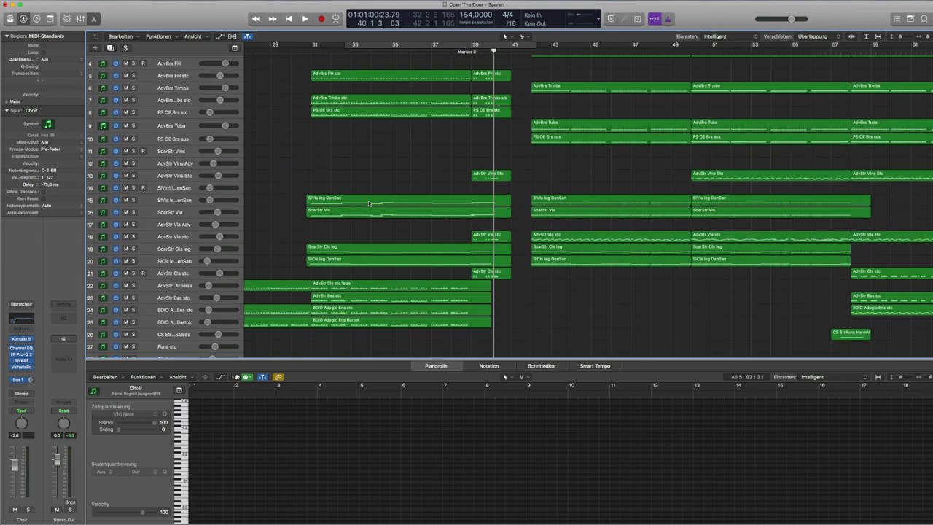
{"action": "scroll", "coordinate": [346, 167], "scroll_direction": "up", "scroll_amount": 3}
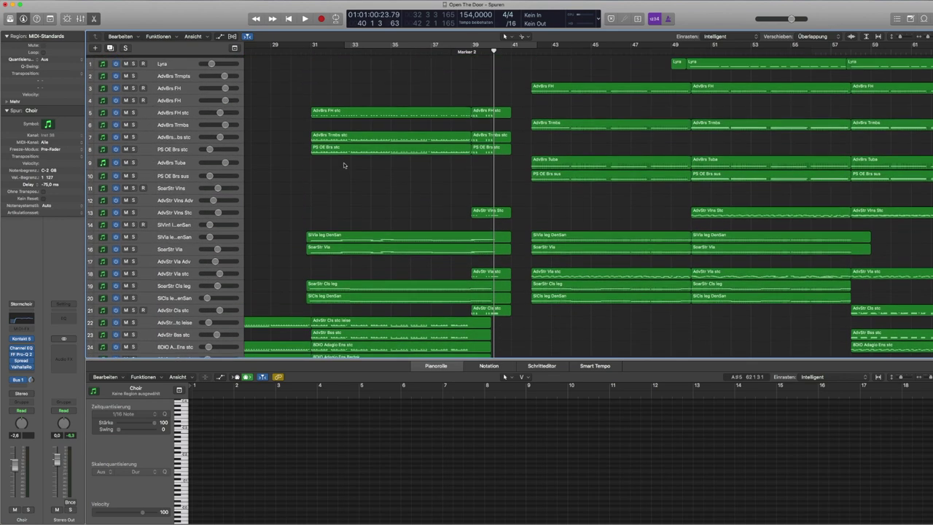
{"action": "left_click", "coordinate": [300, 51]}
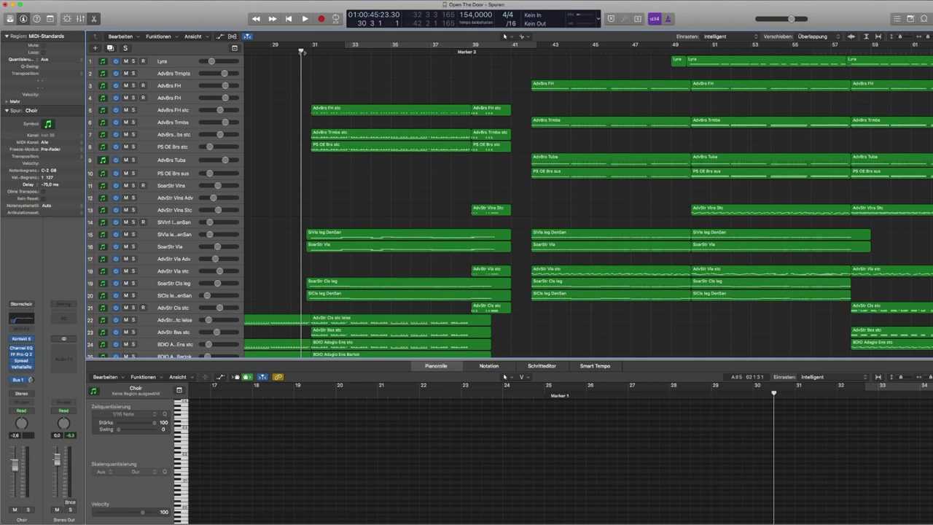
Review the arrangement around bars 25 to 57, from the brass and strings down to the percussion and synth tracks
{"action": "scroll", "coordinate": [291, 166], "scroll_direction": "down", "scroll_amount": 10}
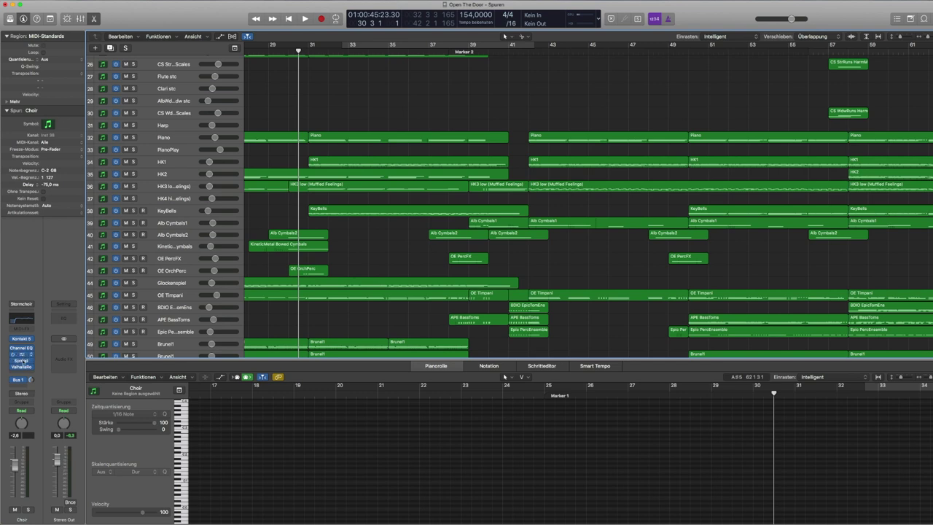
{"action": "mouse_move", "coordinate": [21, 354]}
{"action": "scroll", "coordinate": [593, 269], "scroll_direction": "left", "scroll_amount": 5}
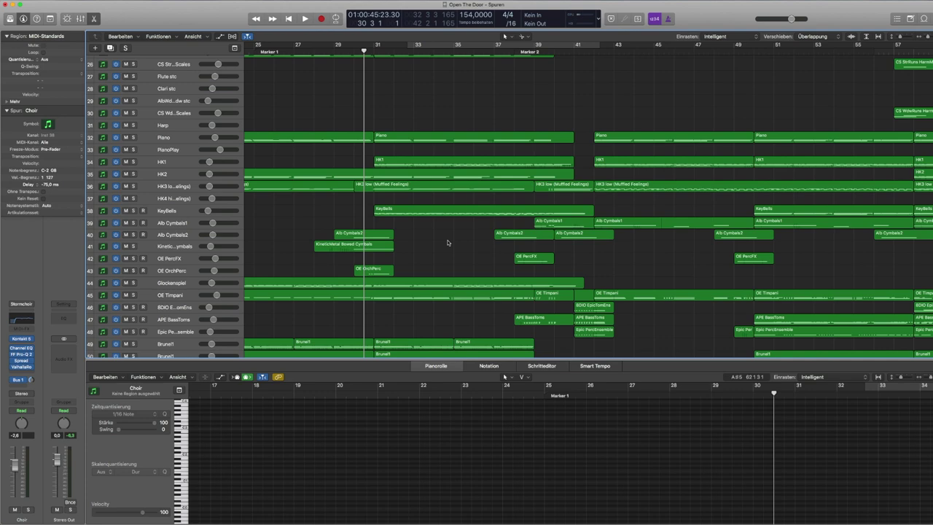
{"action": "scroll", "coordinate": [448, 242], "scroll_direction": "up", "scroll_amount": 10}
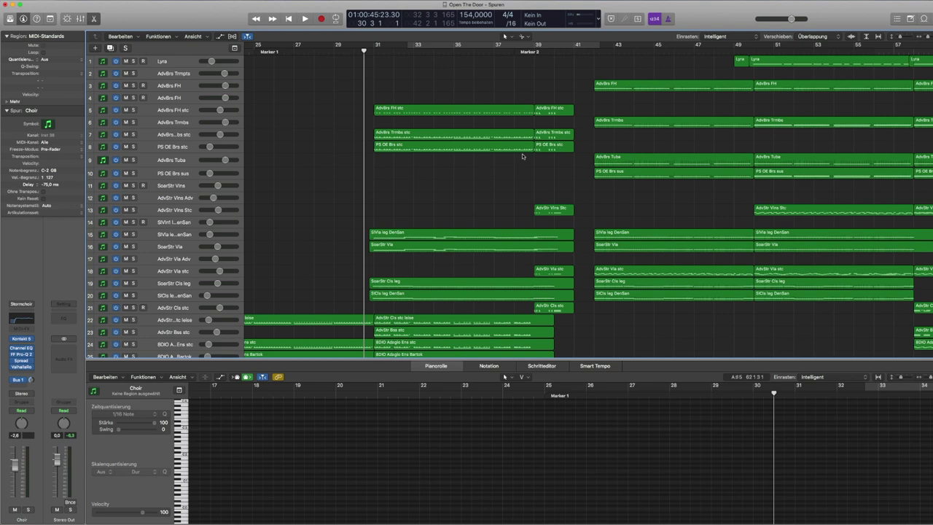
{"action": "scroll", "coordinate": [475, 182], "scroll_direction": "down", "scroll_amount": 10}
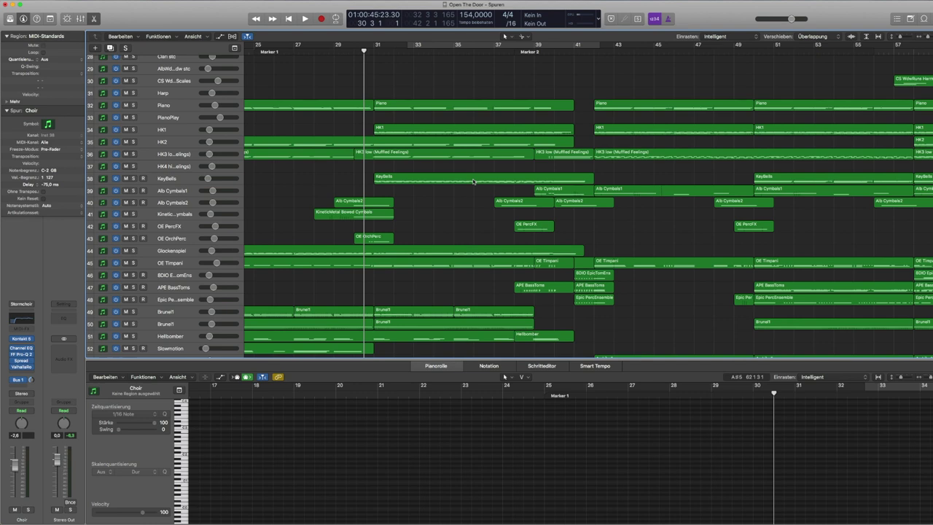
{"action": "scroll", "coordinate": [449, 233], "scroll_direction": "down", "scroll_amount": 2}
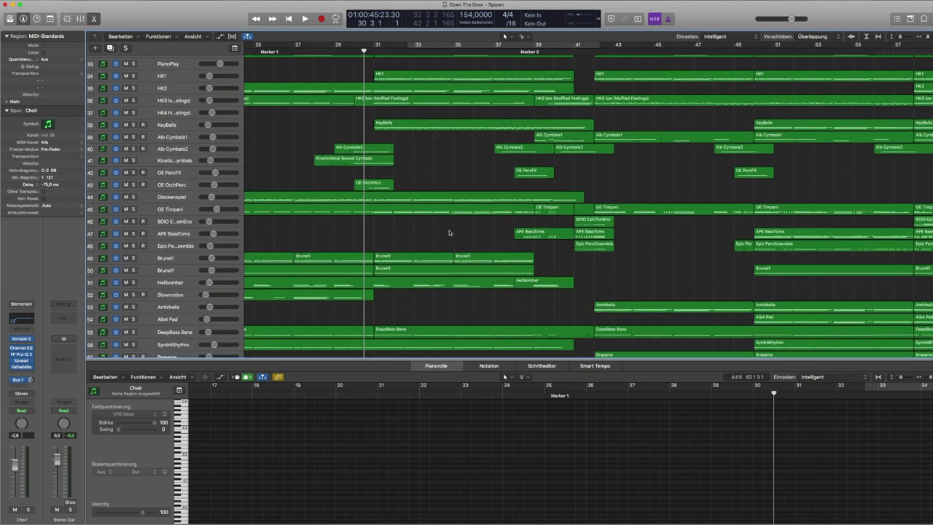
View the Choir track's FF Pro-Q 2 equalizer curve, close it and show the synth, choir and audio effect tracks
{"action": "left_click", "coordinate": [21, 354]}
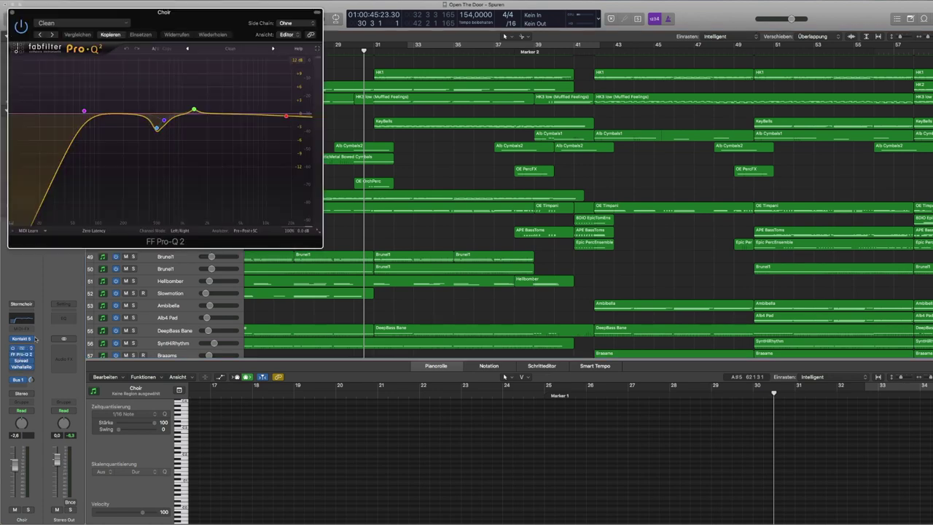
{"action": "left_click", "coordinate": [12, 14]}
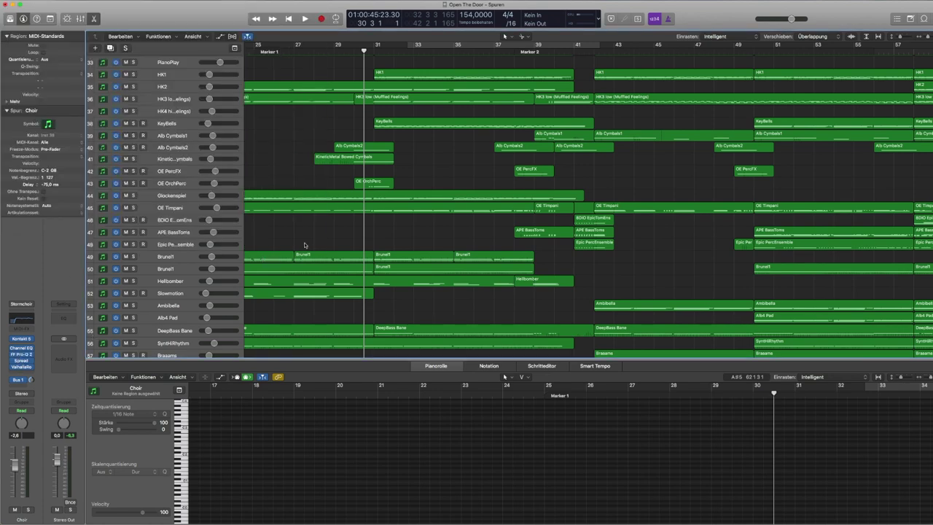
{"action": "scroll", "coordinate": [306, 245], "scroll_direction": "down", "scroll_amount": 7}
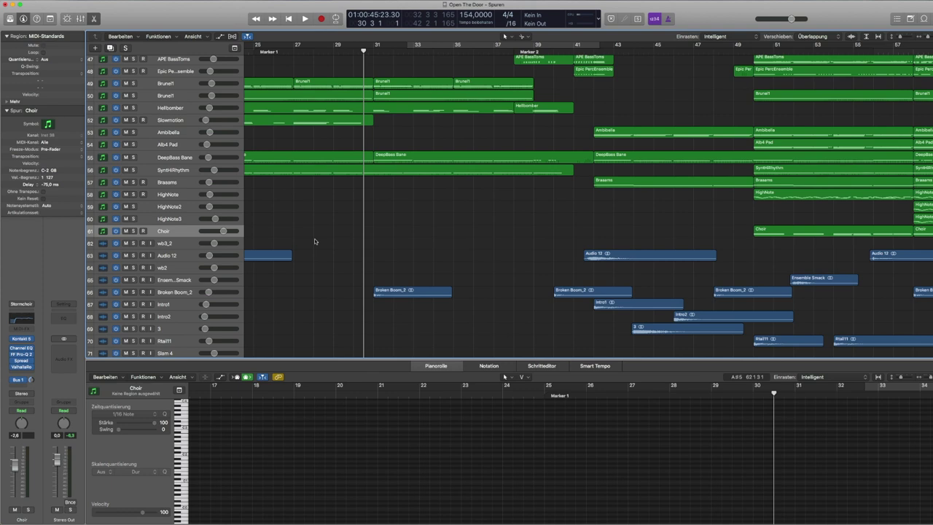